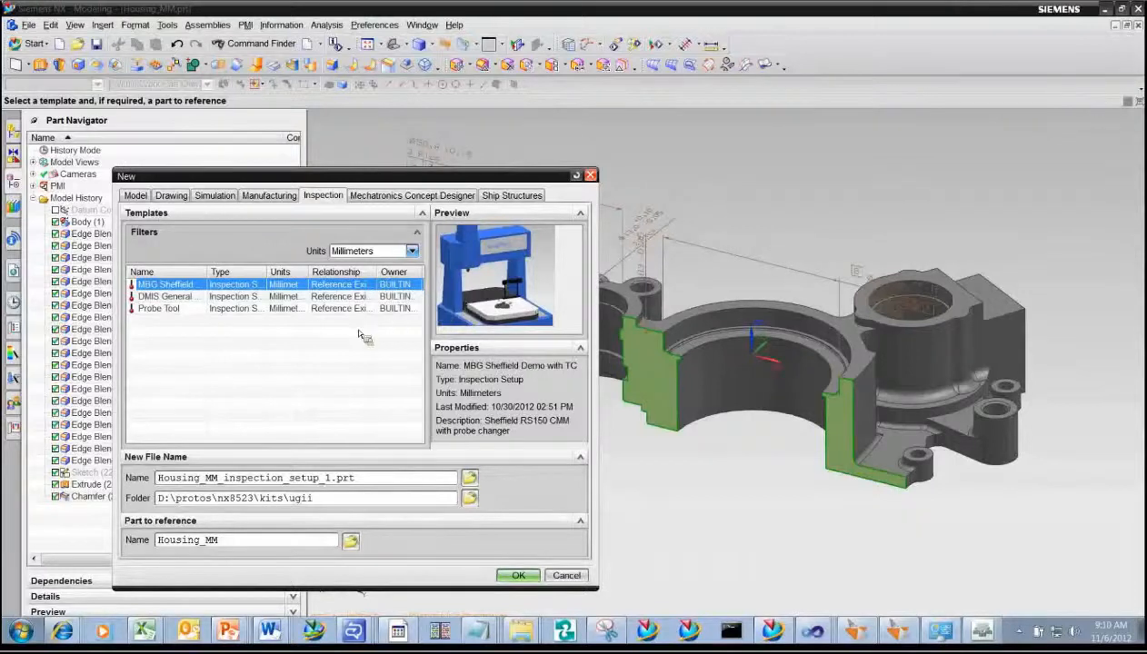
Confirm the New dialog to create the Housing_MM_inspection_setup_1 file with the Sheffield CMM.
click(520, 574)
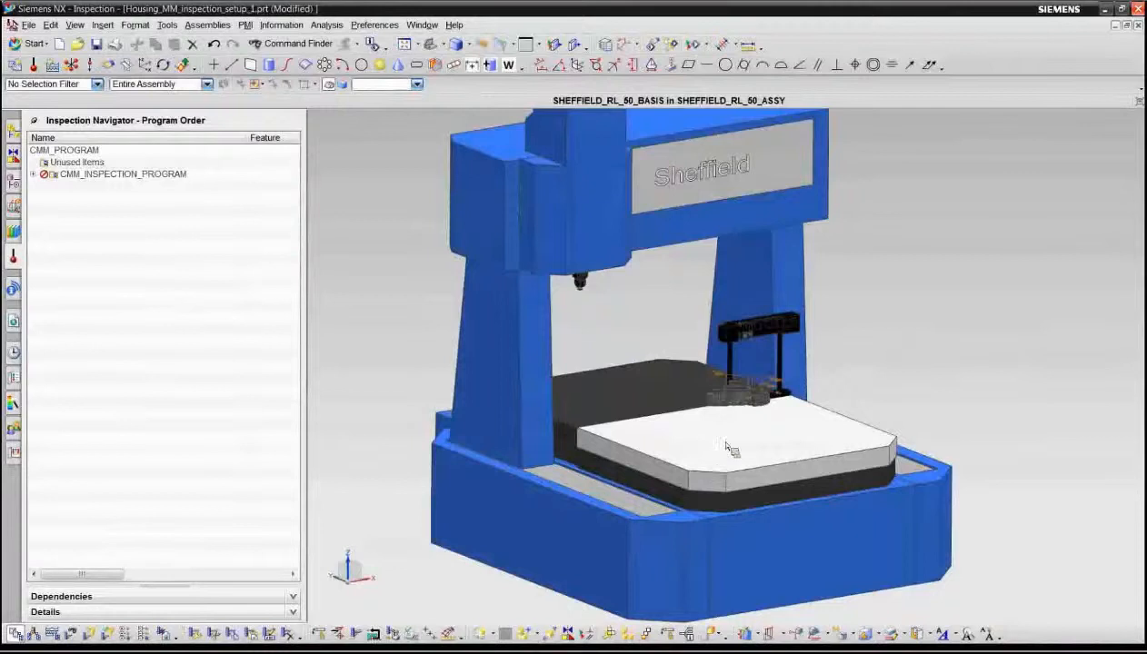
scroll(738, 434, up, 2)
scroll(731, 414, up, 1)
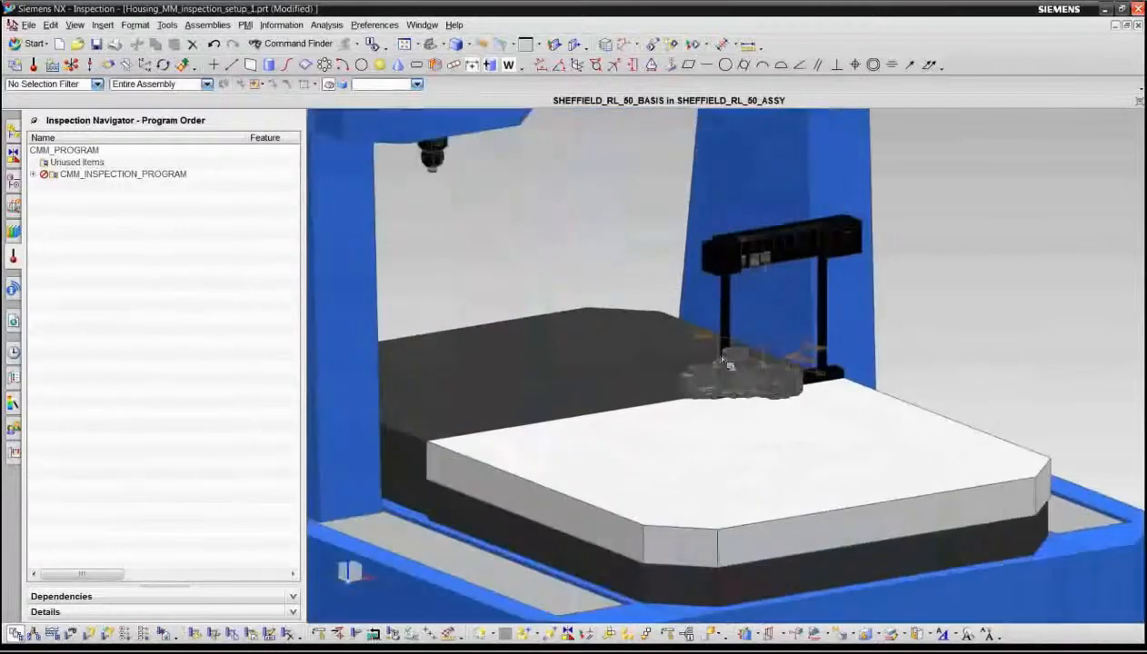
scroll(737, 405, down, 3)
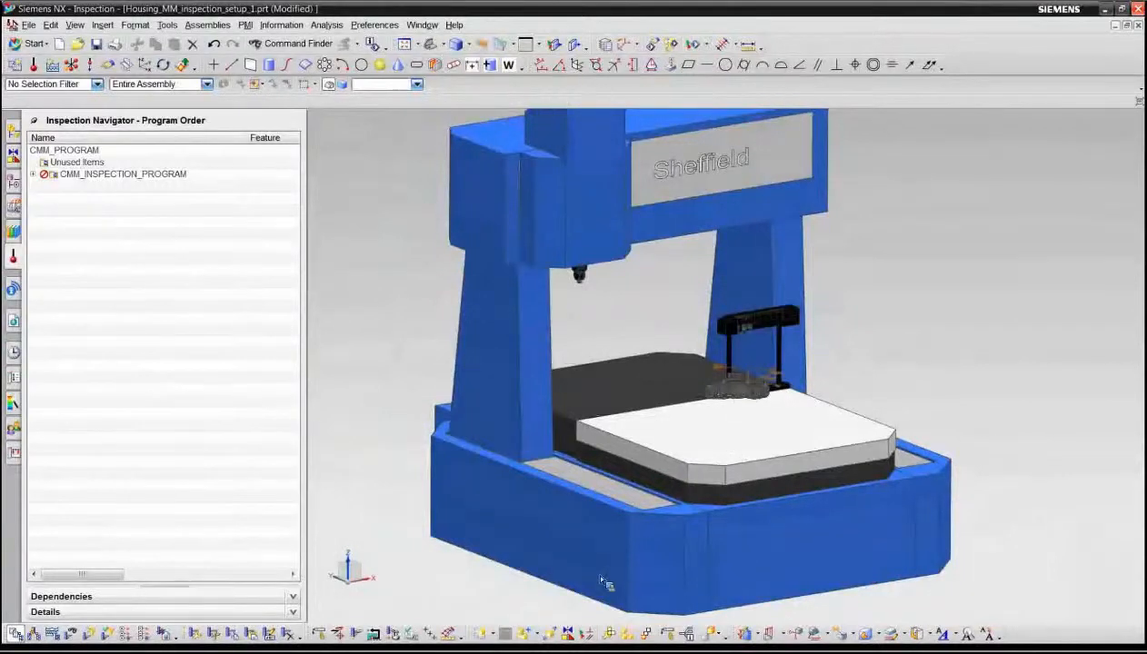
Move Component on the housing, rotating it -70° onto the CMM table and applying the orientation.
click(553, 632)
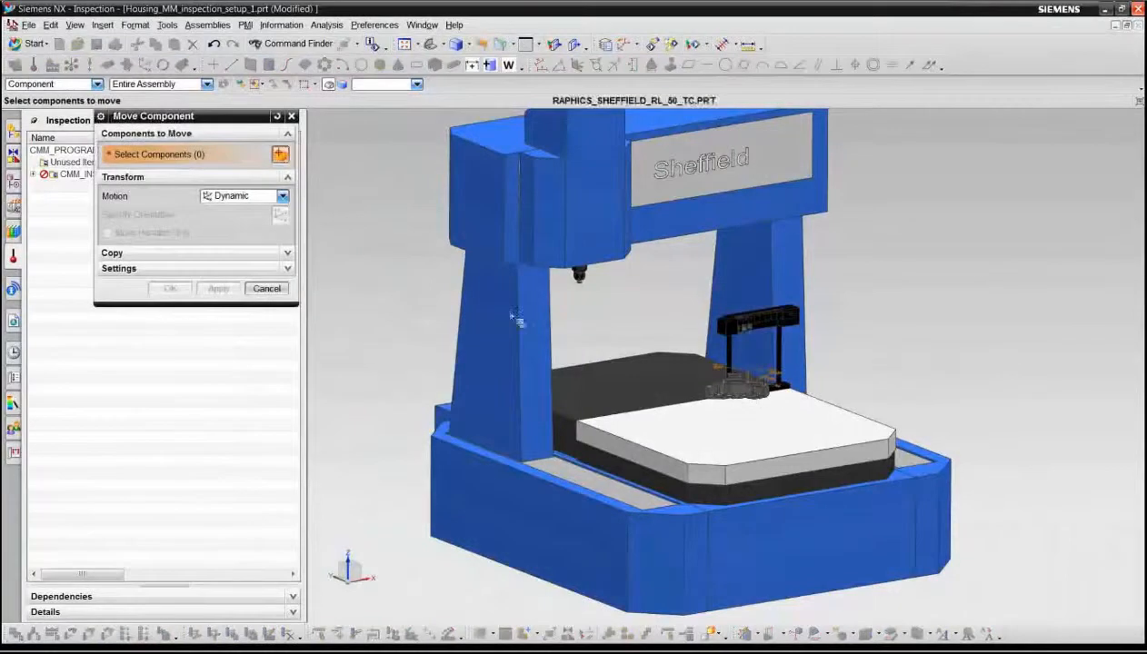
click(741, 386)
click(280, 215)
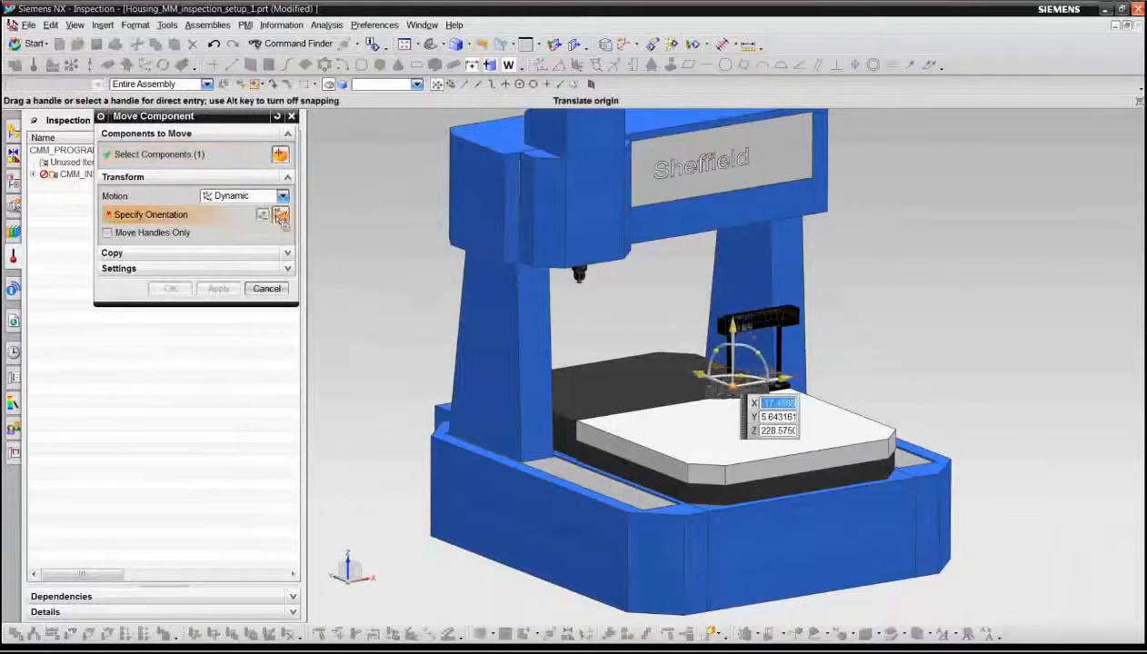
drag(771, 360, 712, 371)
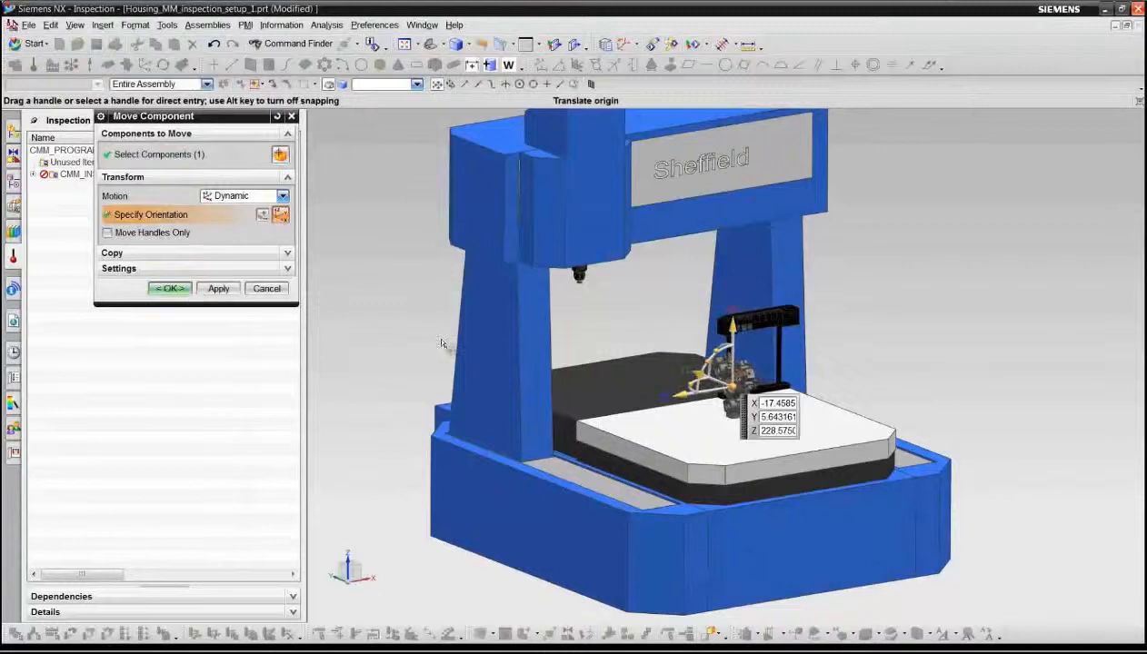
click(169, 289)
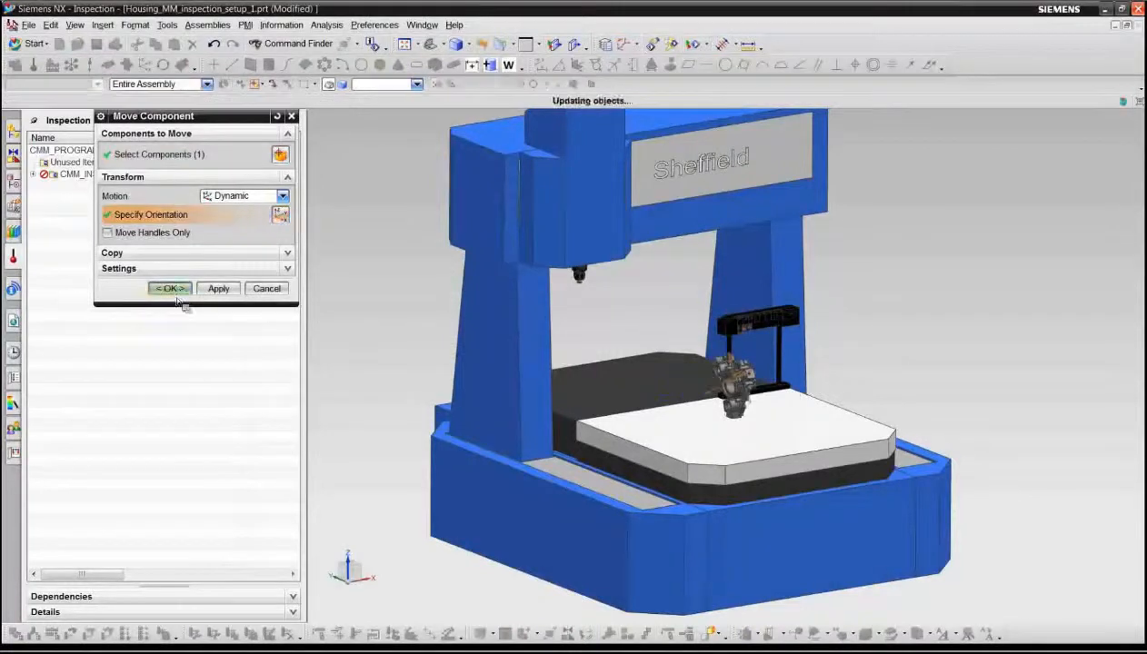
scroll(686, 445, up, 1)
scroll(686, 445, up, 1)
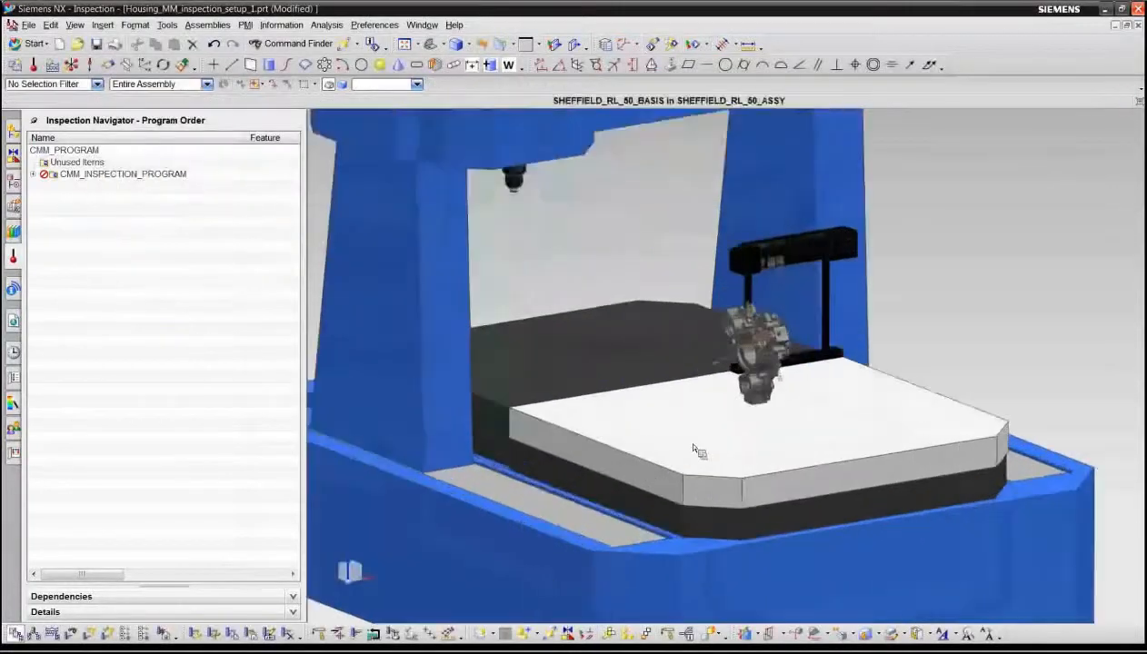
Expand All in the Inspection Navigator and select the TEACH_PT feature.
right_click(88, 315)
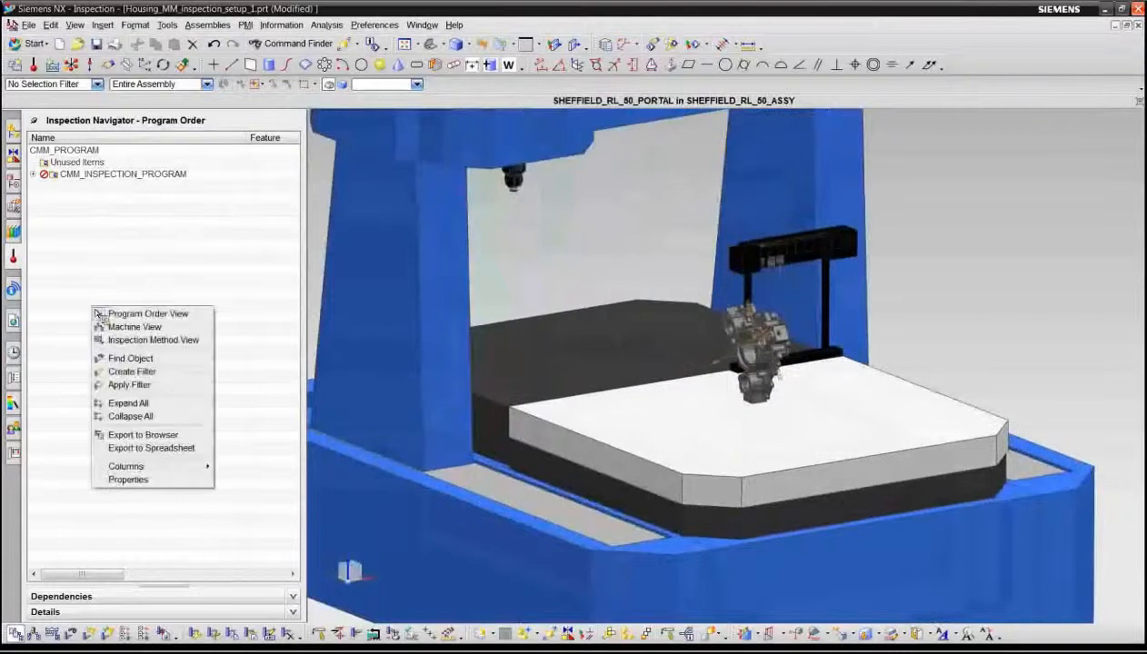
click(144, 405)
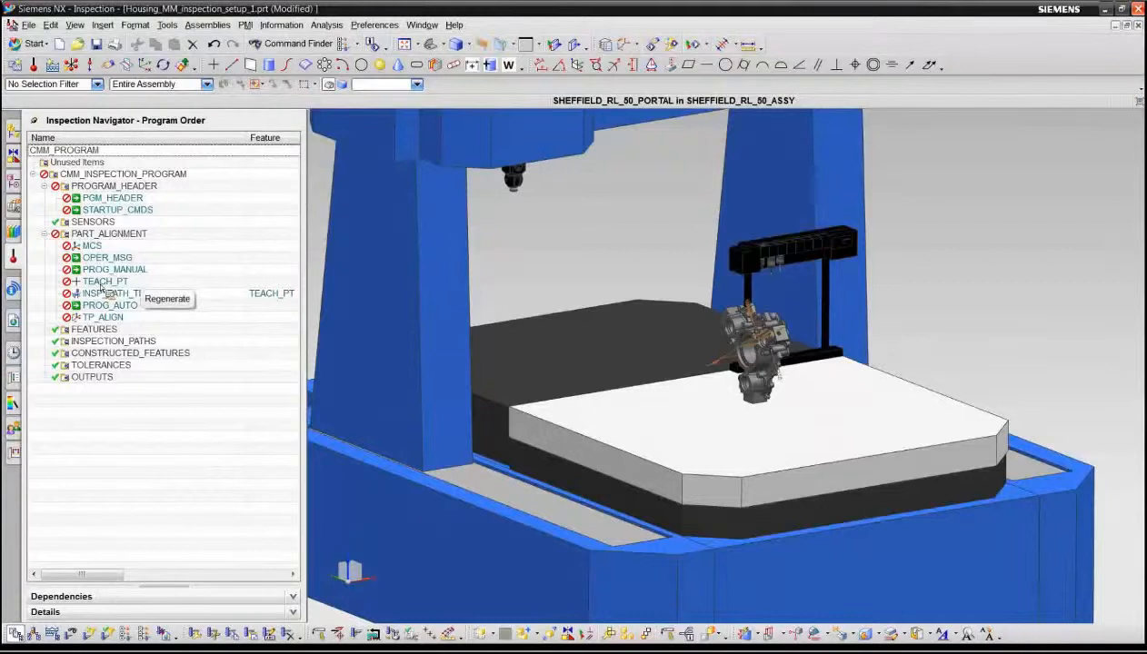
click(105, 282)
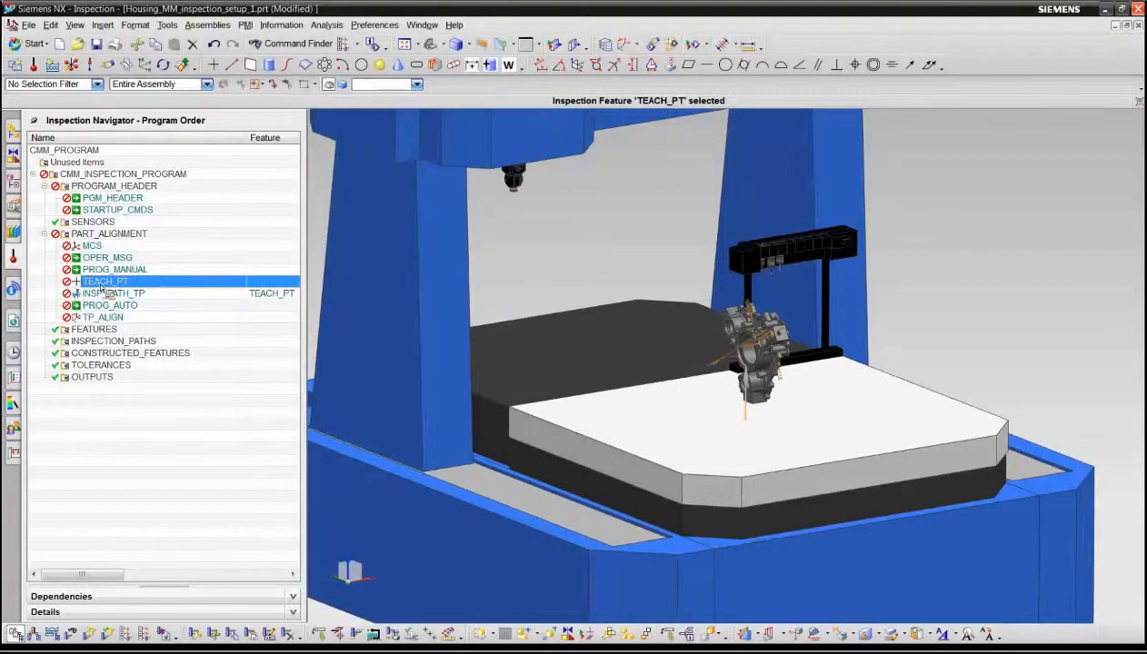
Redefine TEACH_PT at the small hole's arc centre, projected onto the surrounding ring face.
double_click(106, 281)
scroll(678, 332, up, 5)
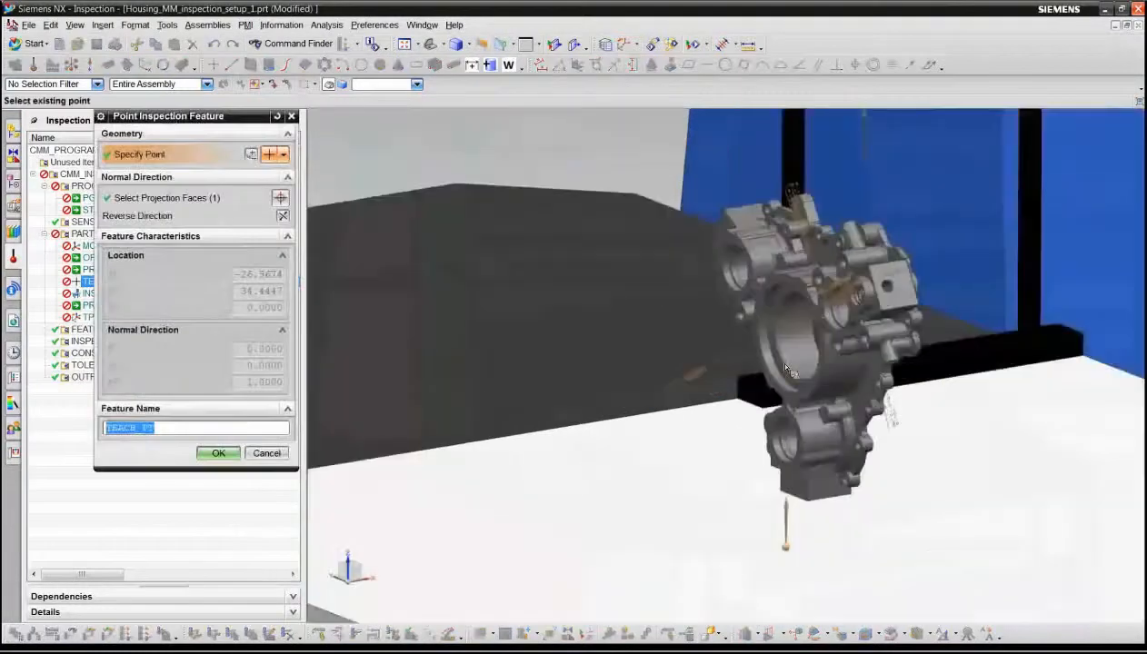
scroll(757, 375, up, 3)
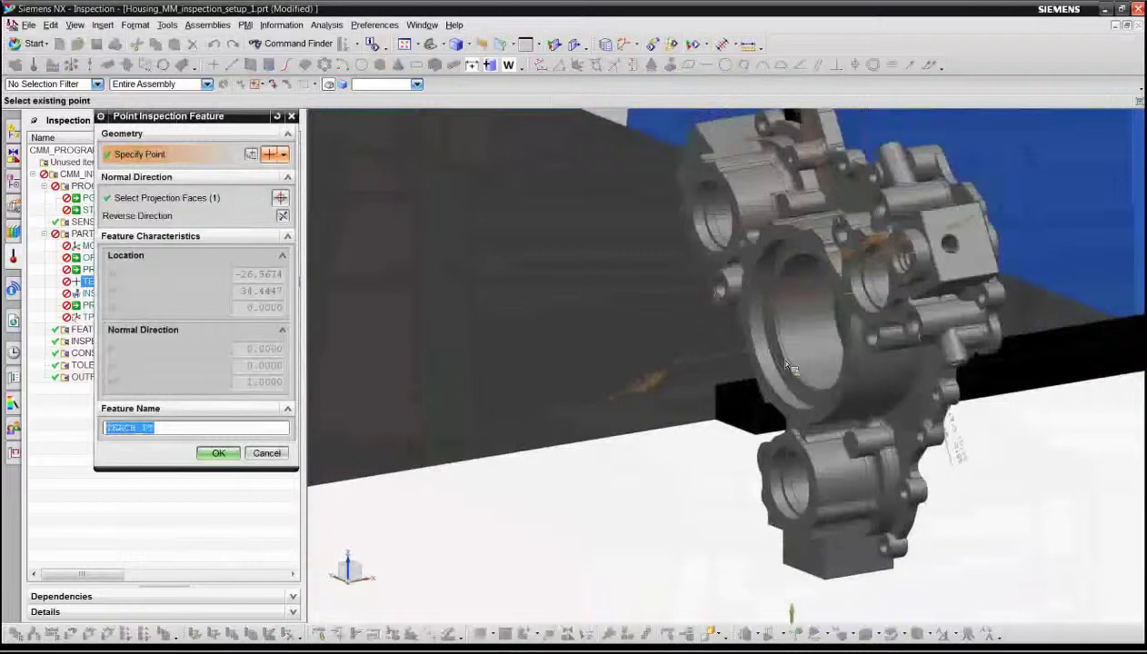
click(273, 84)
scroll(709, 302, up, 4)
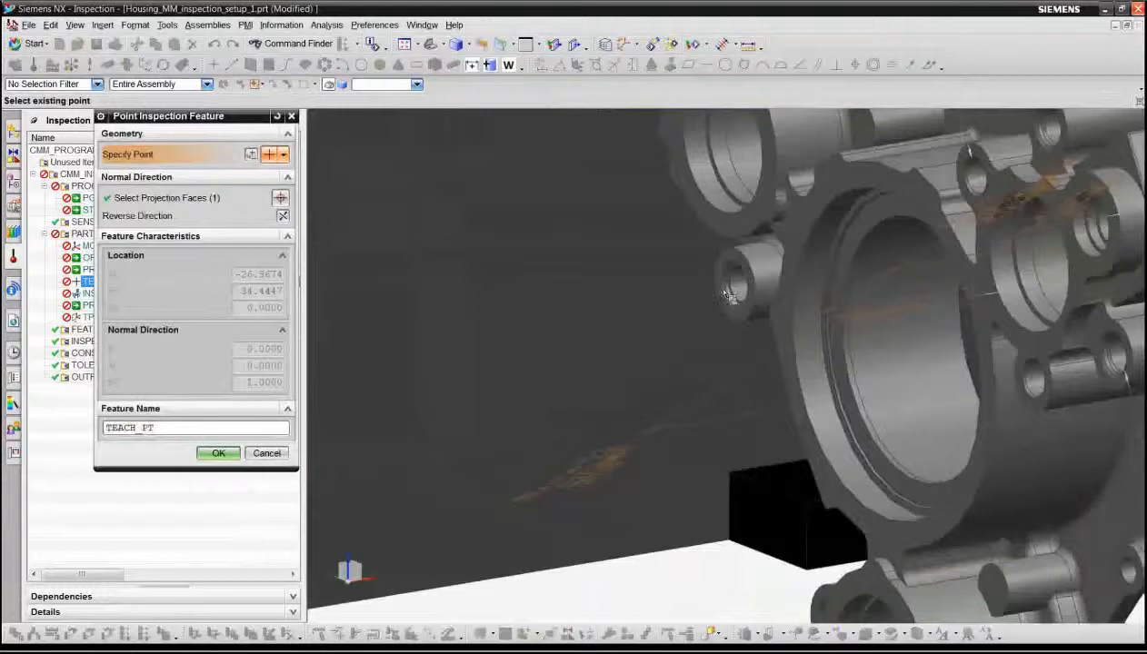
click(284, 154)
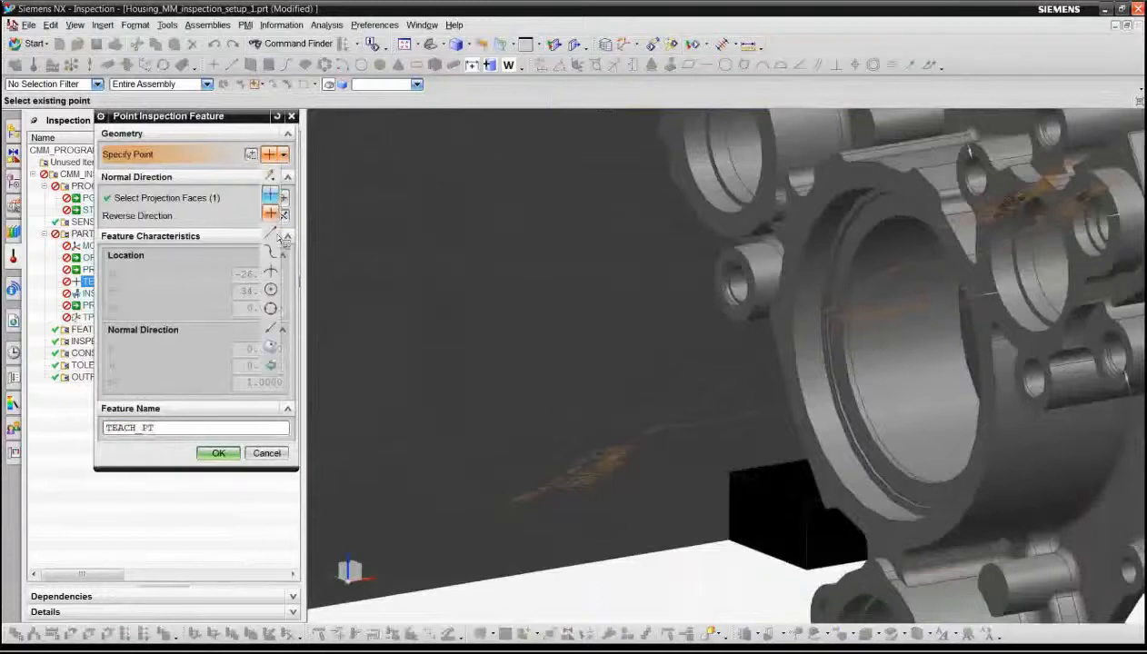
click(270, 290)
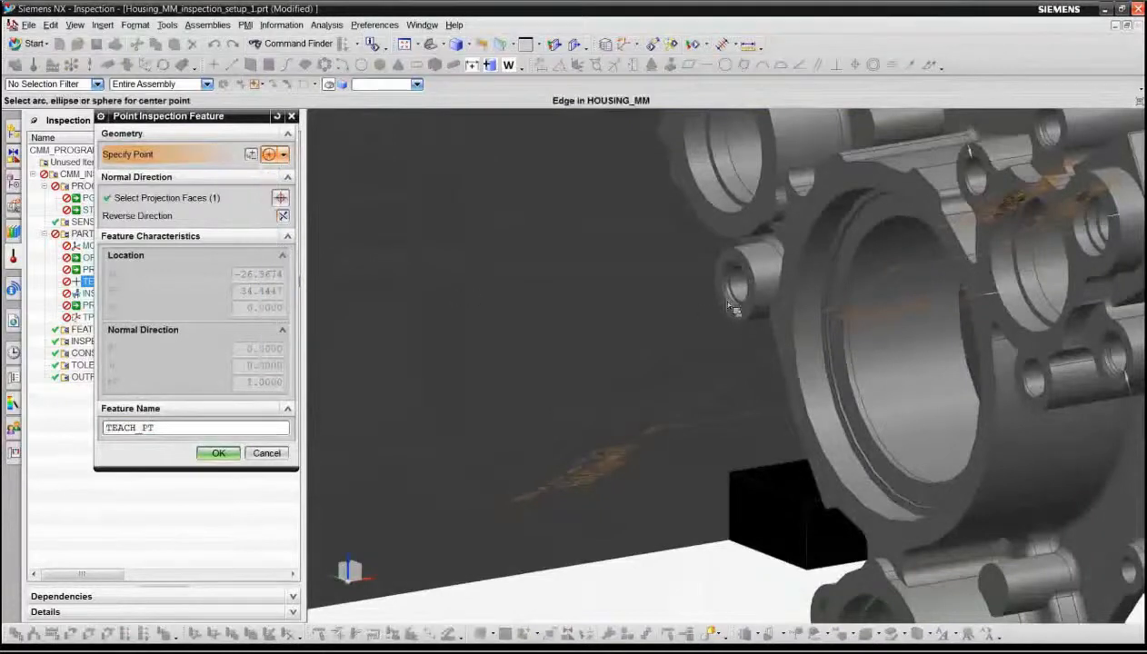
click(723, 290)
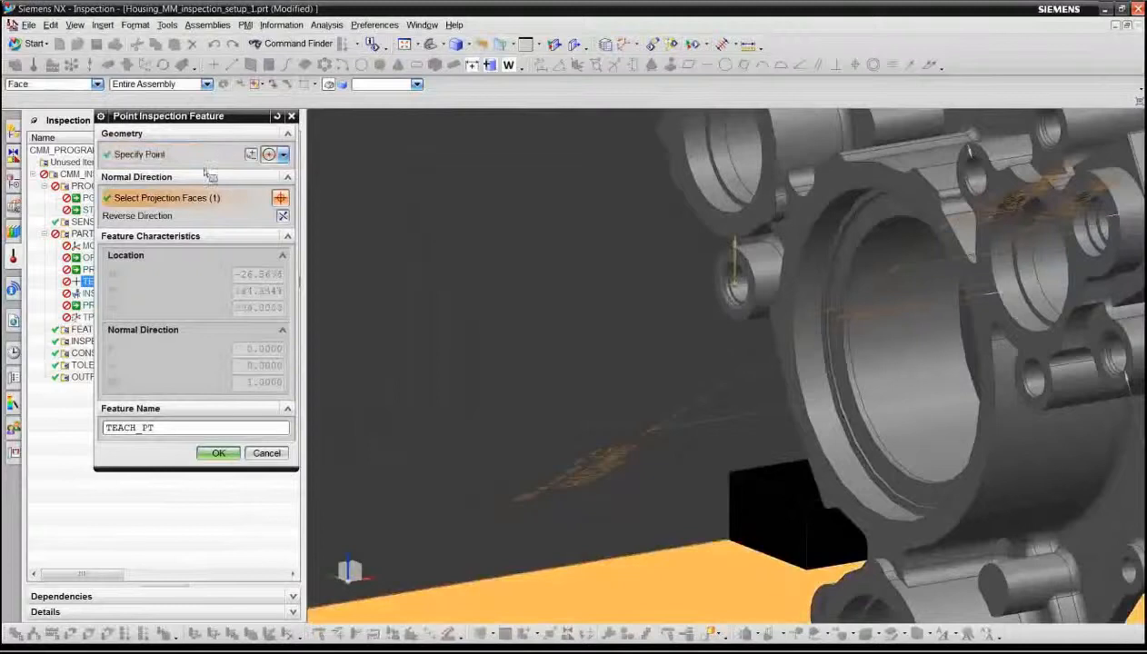
click(159, 198)
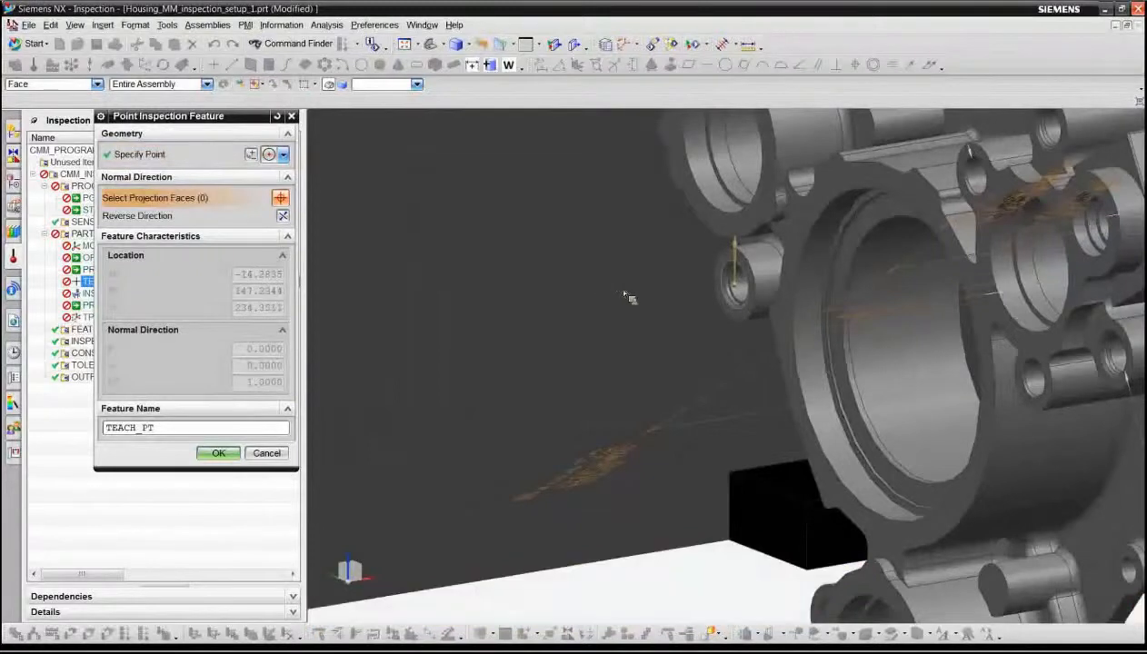
click(738, 273)
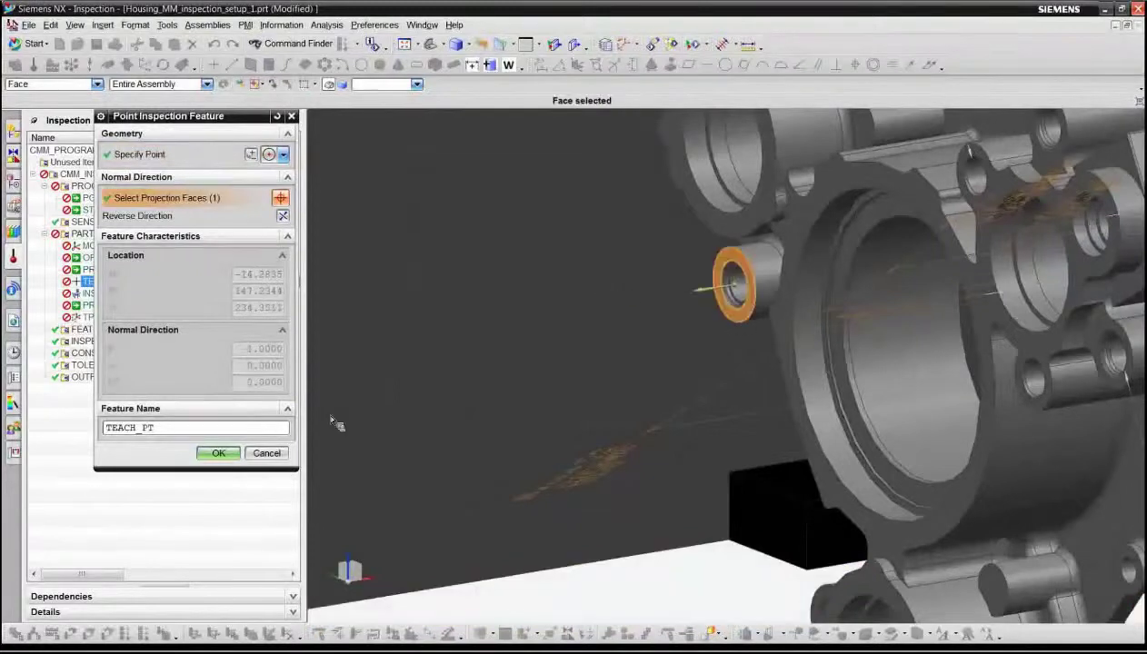
click(218, 452)
Generate and accept inspection paths for CMM_INSPECTION_PROGRAM, then frame the housing in view.
click(120, 174)
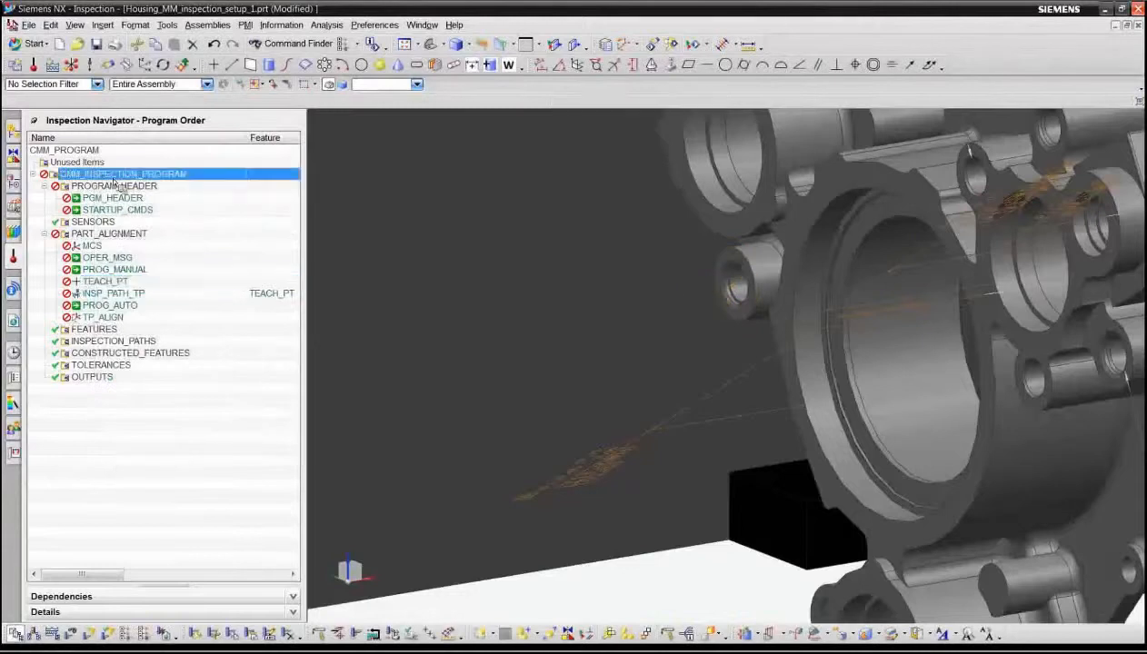
right_click(120, 174)
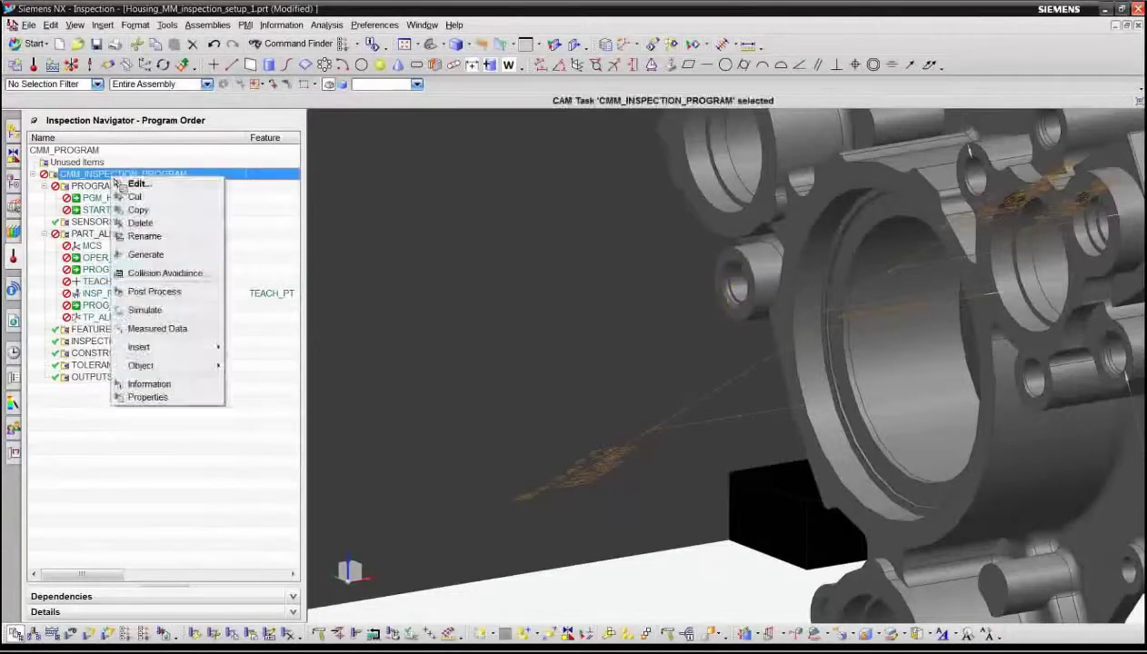
click(168, 263)
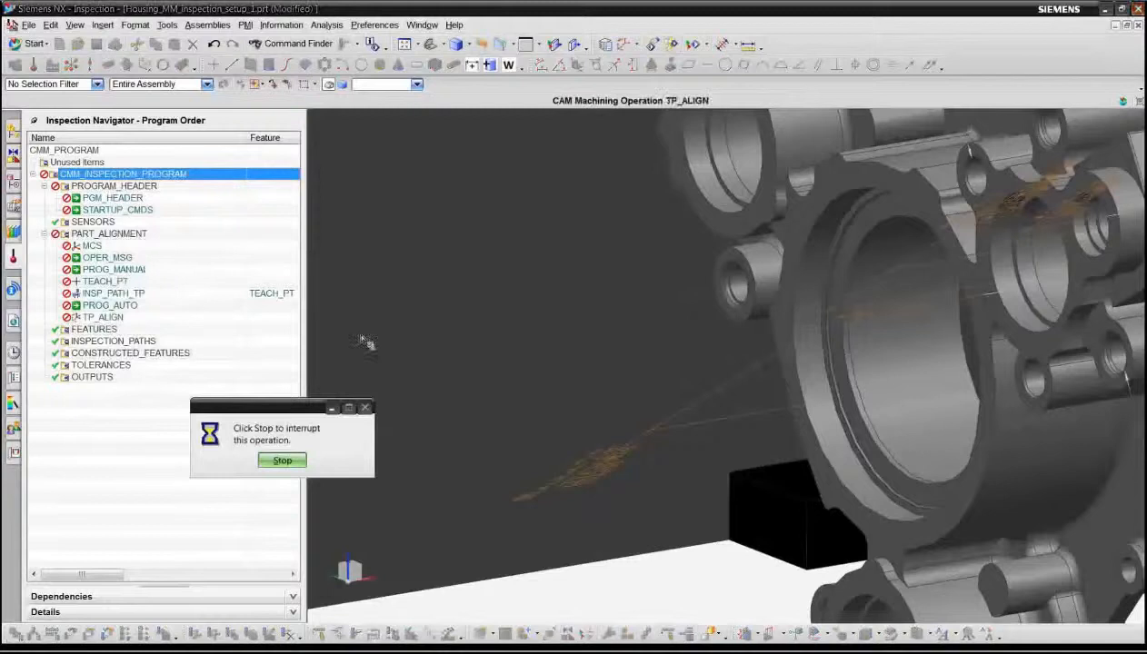
click(479, 400)
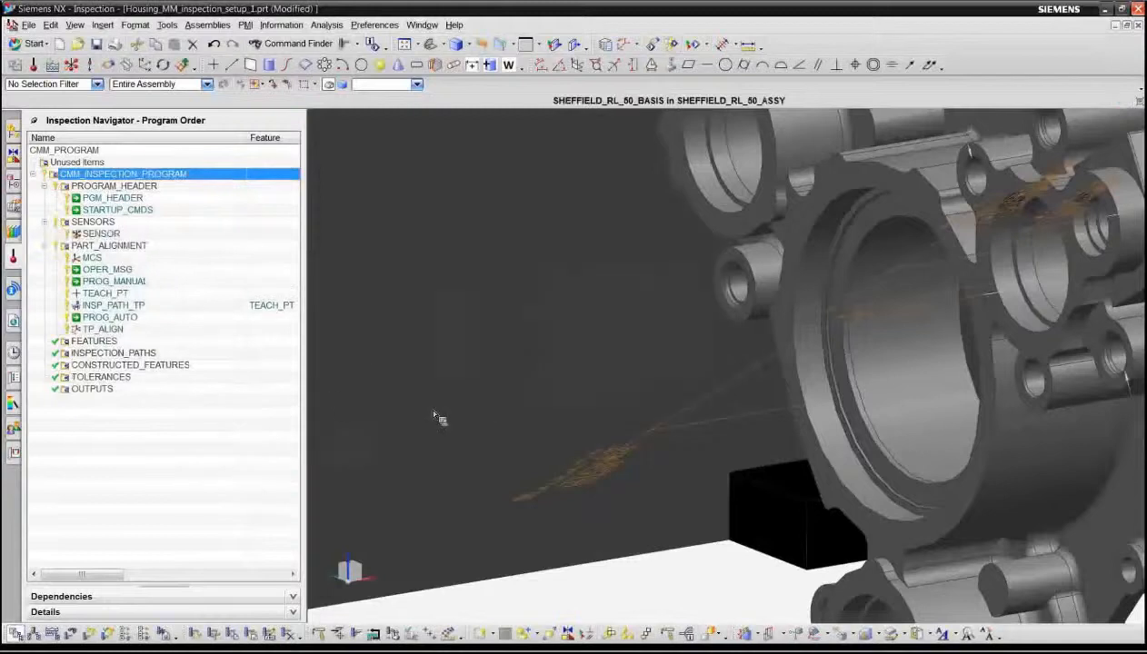
scroll(762, 477, down, 5)
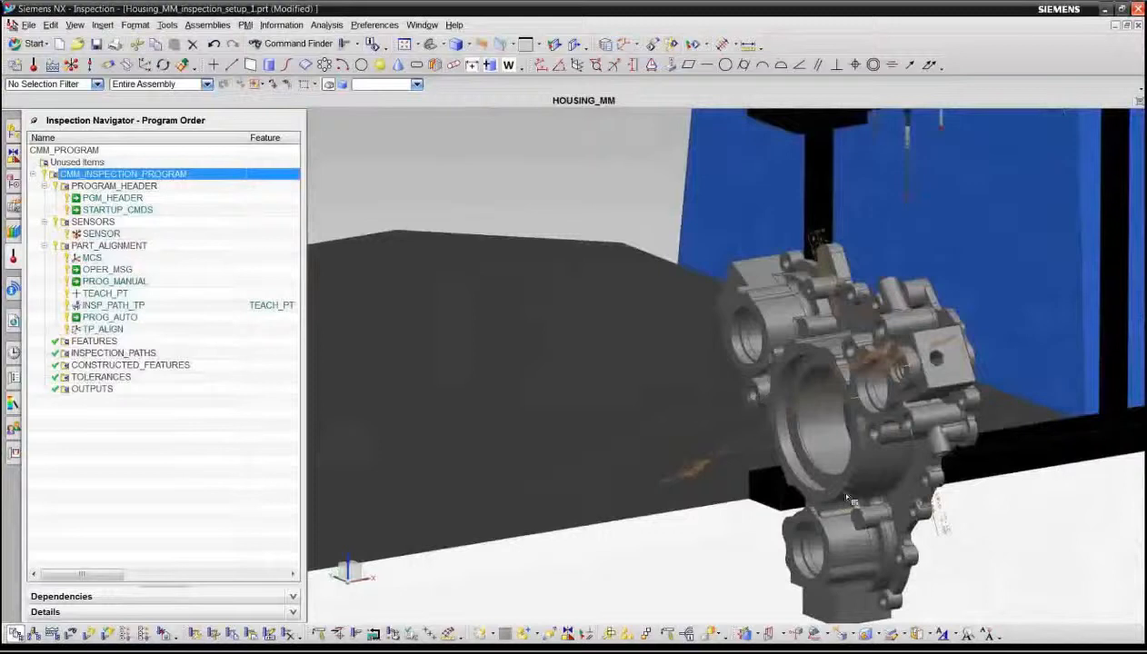
key(Escape)
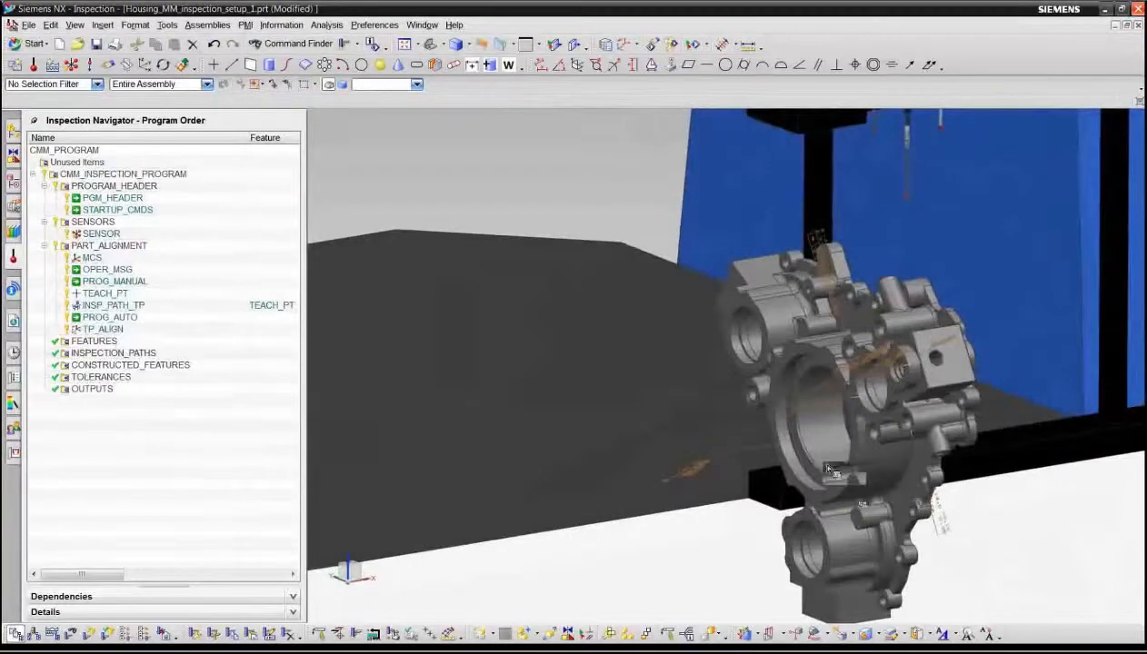
shift+middle_drag(857, 500, 857, 459)
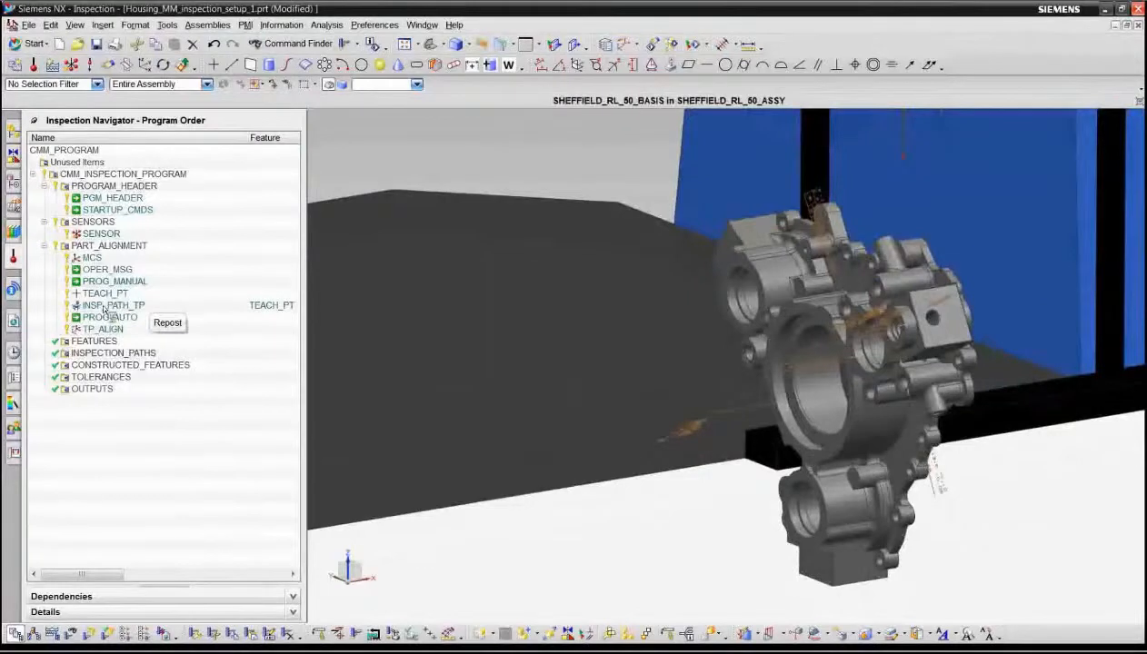
Edit INSP_PATH_TP transitions and start a safe plane of type At Distance.
click(109, 305)
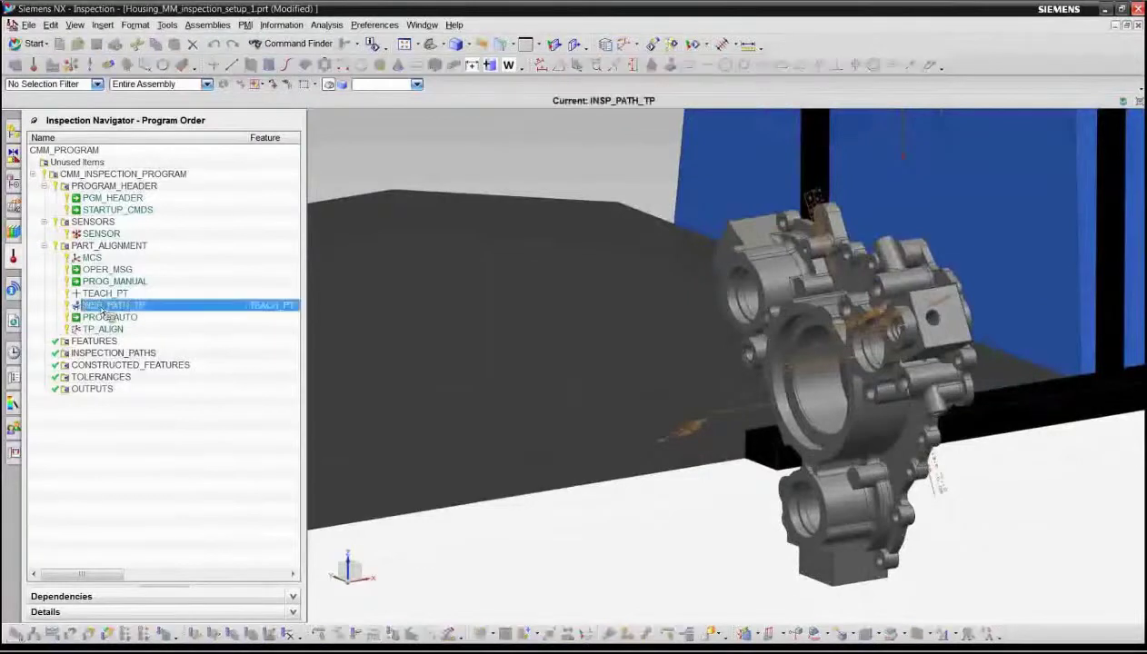
double_click(208, 307)
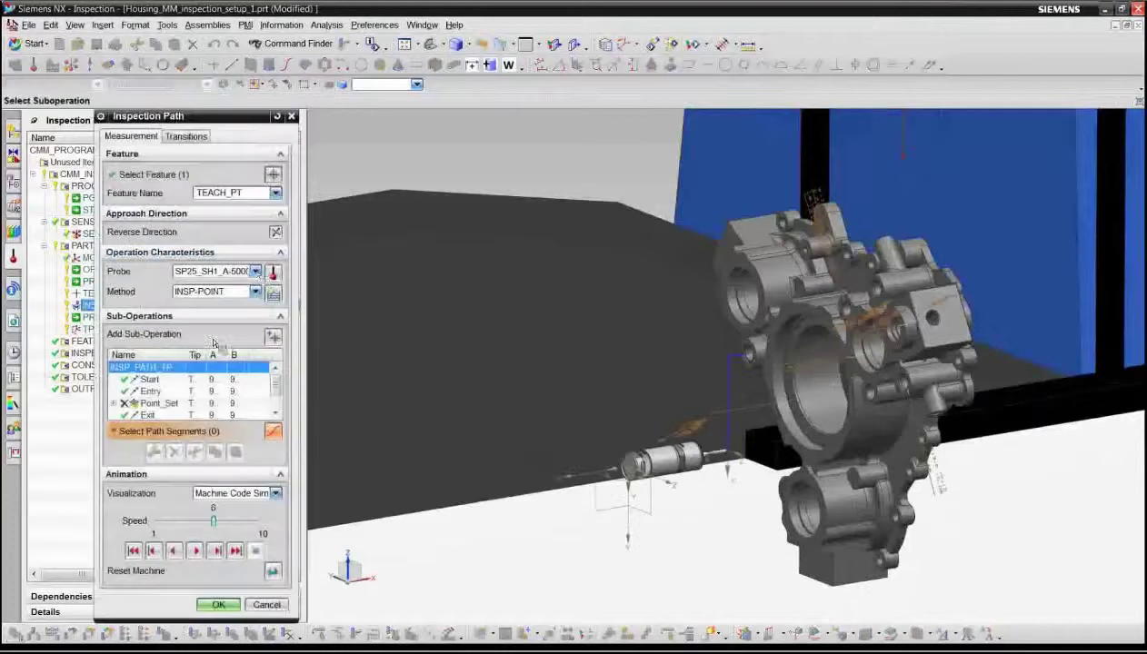
click(186, 136)
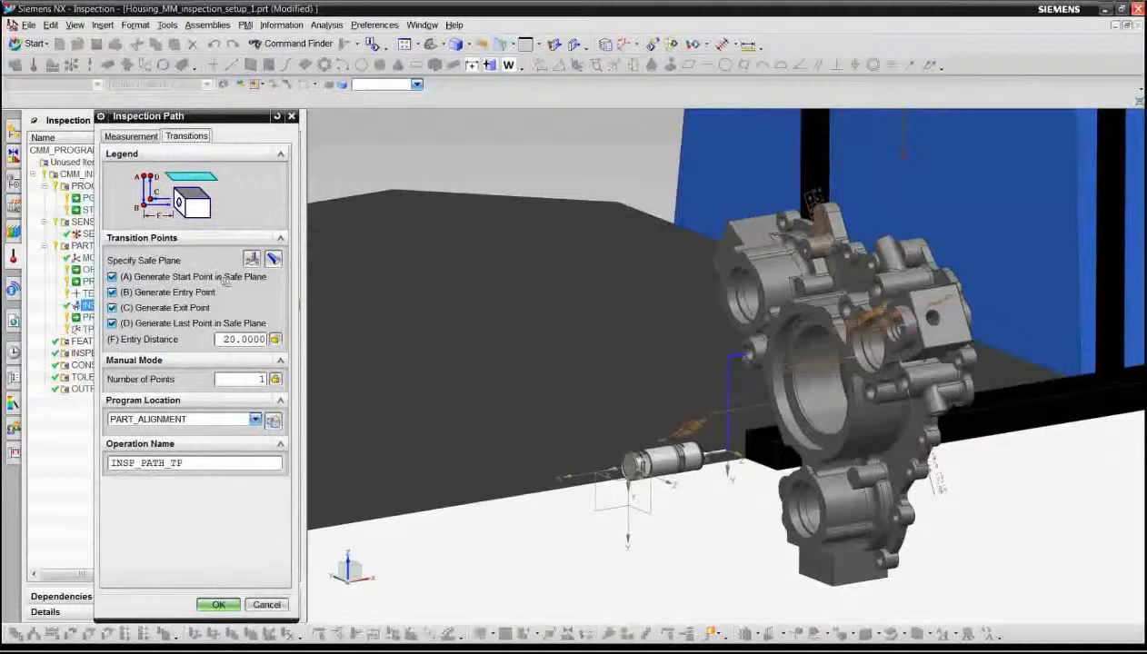
click(253, 261)
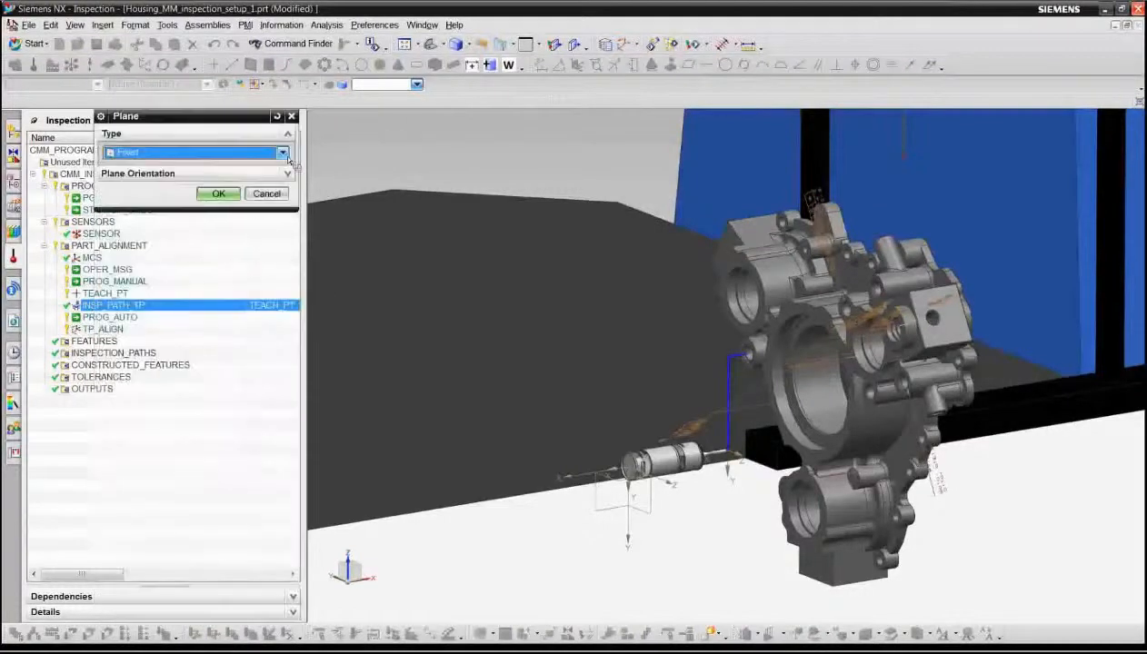
click(283, 153)
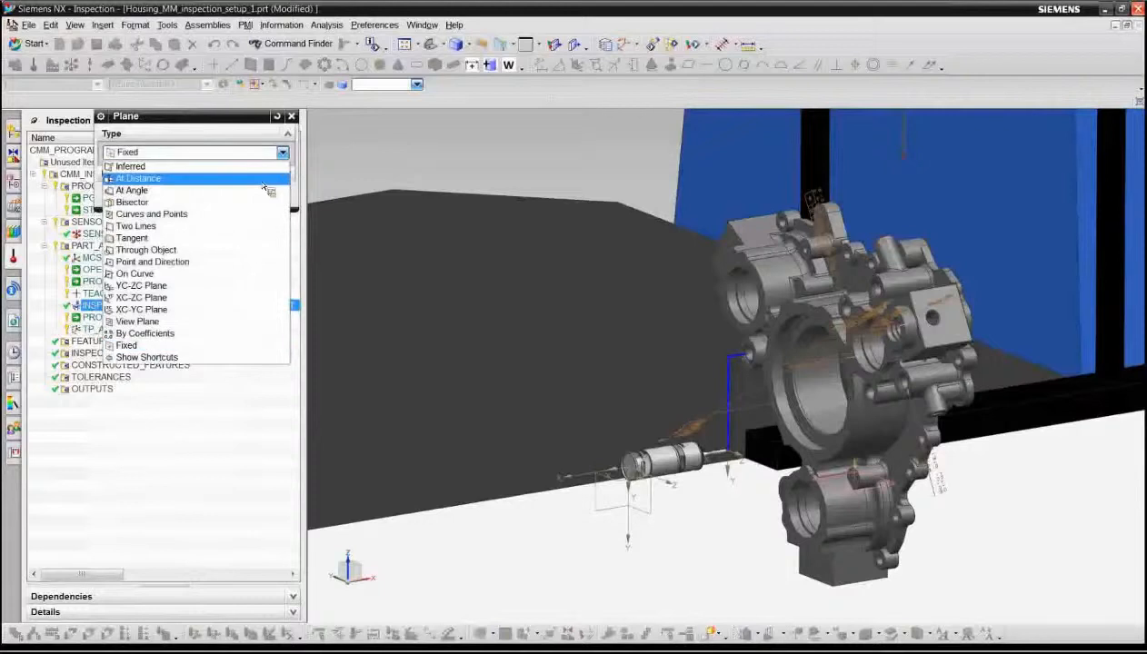
click(139, 179)
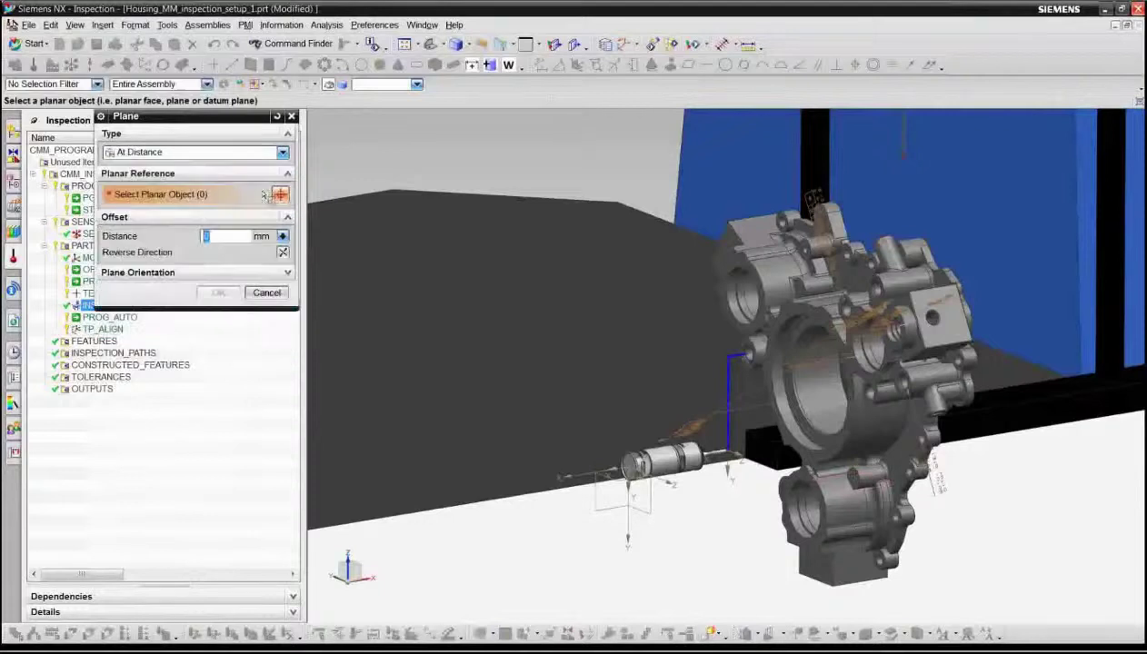
Reference the housing face at 50 mm offset and save the inspection path.
click(738, 333)
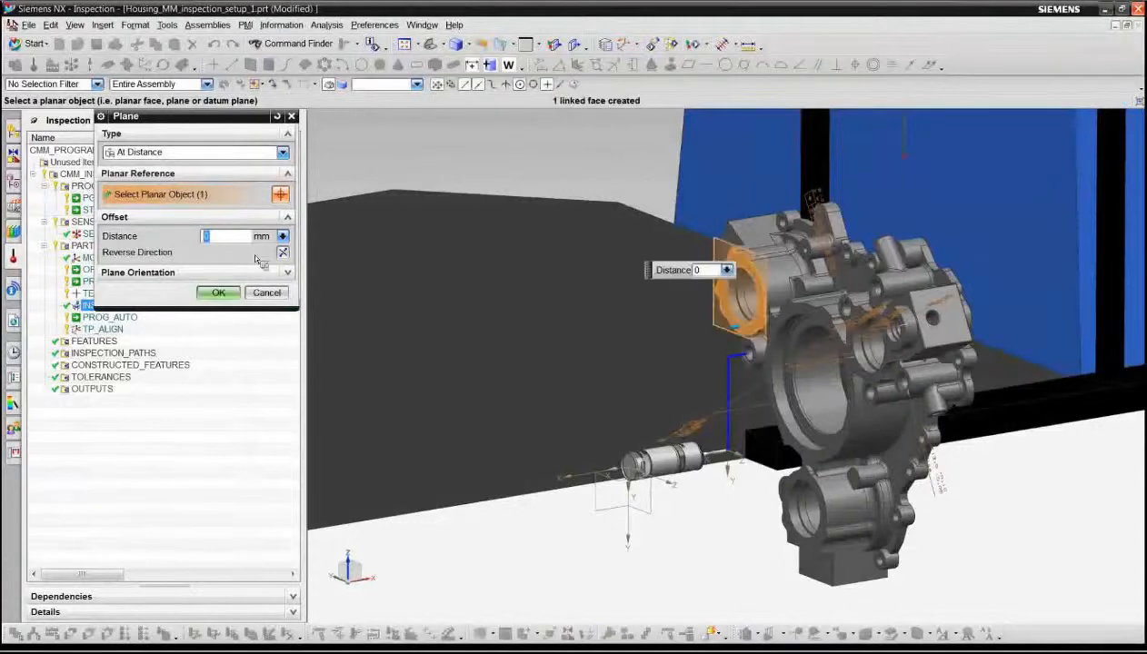
text(50)
key(Return)
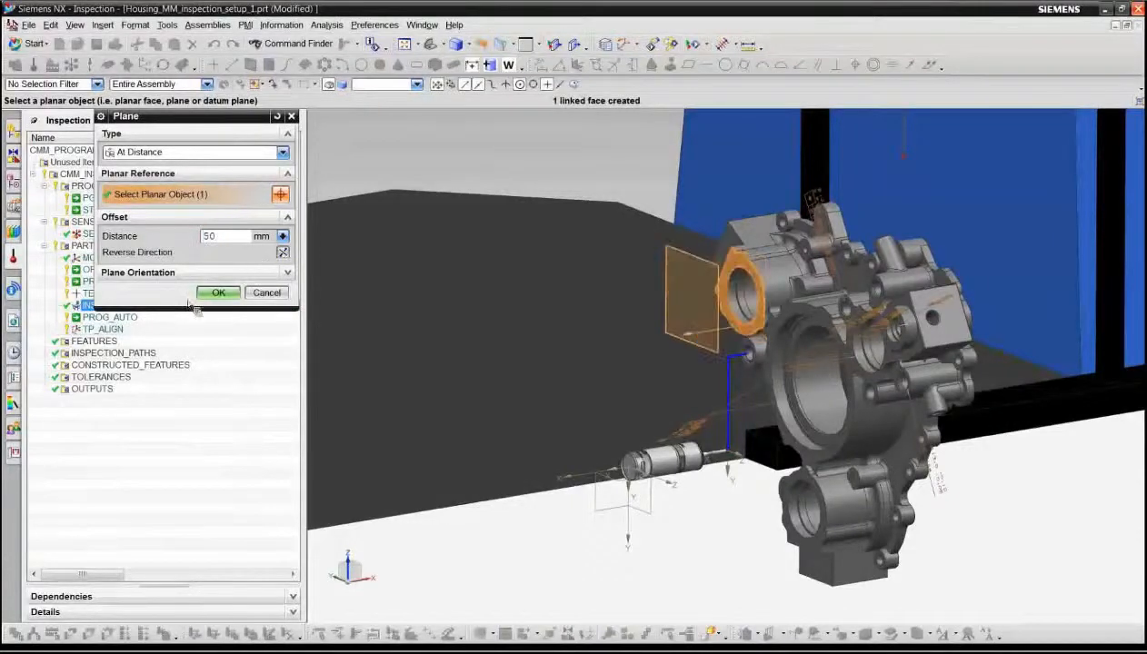
click(218, 293)
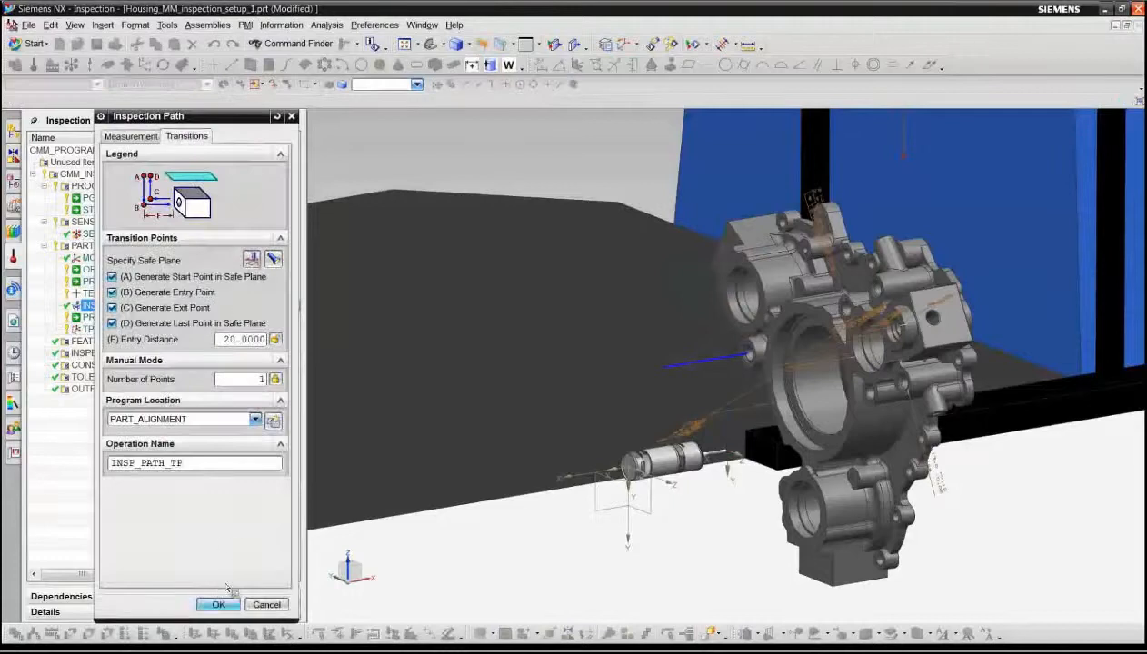
click(218, 604)
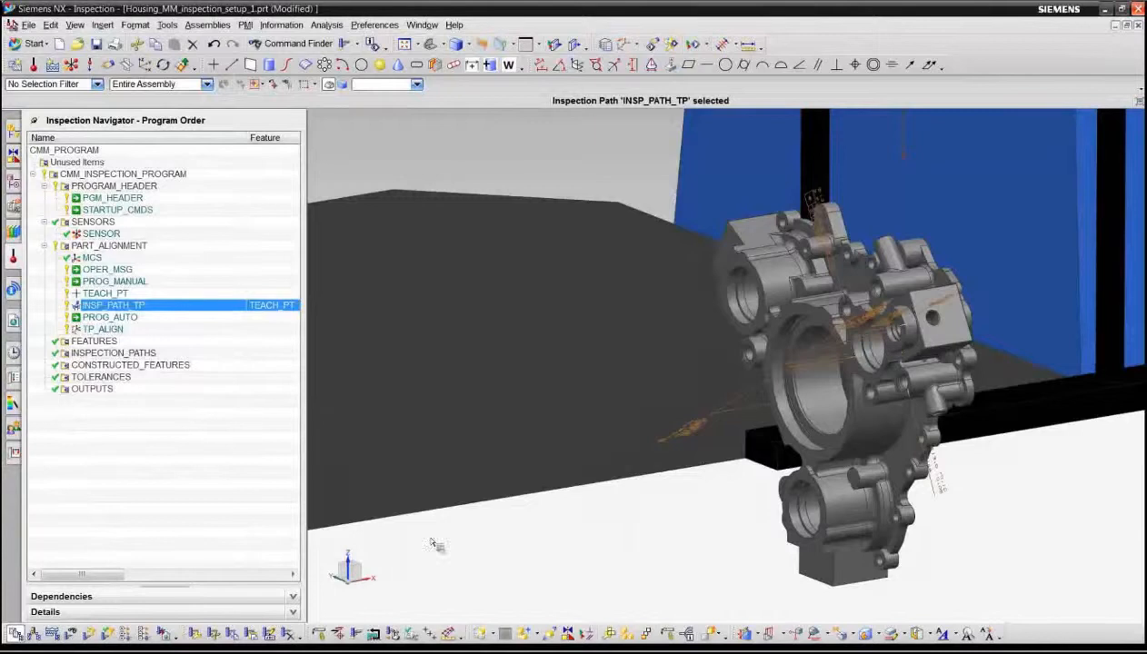
Link the part PMI with Create Paths Yes and Tool Auto, creating tolerance features and paths.
click(320, 633)
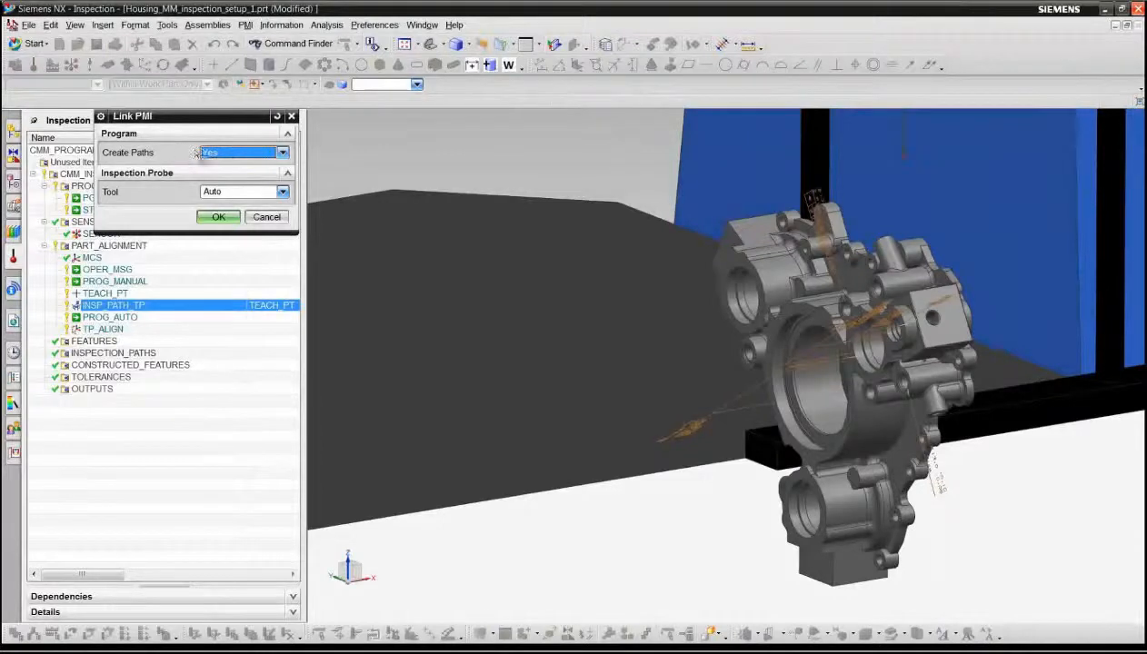
click(219, 217)
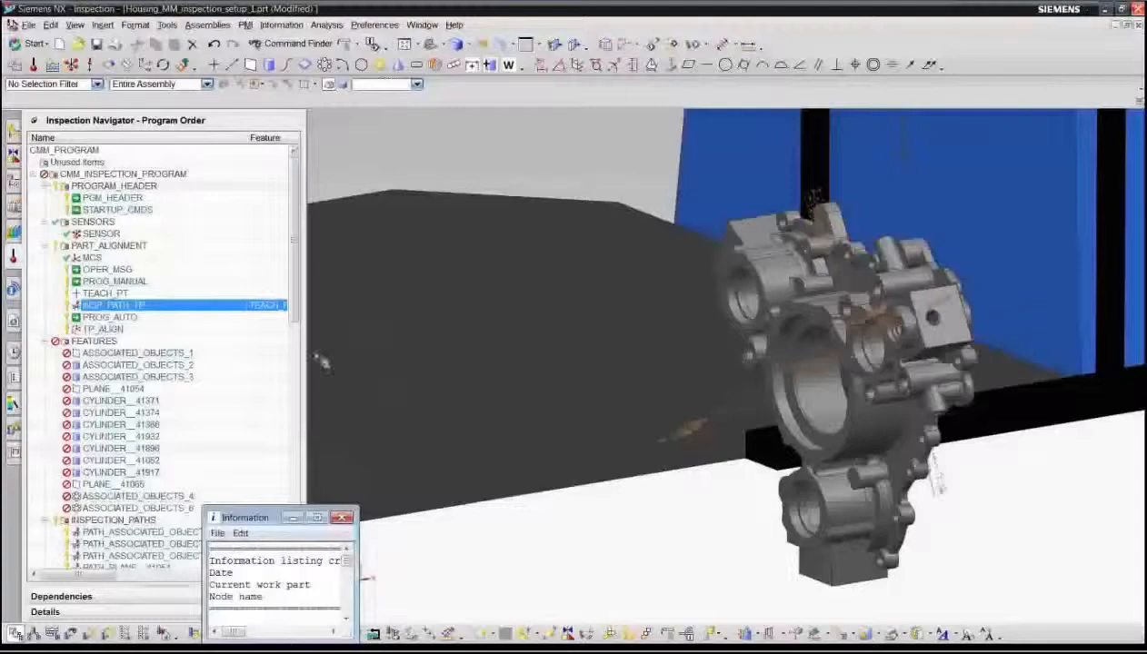
drag(294, 313, 294, 454)
scroll(195, 384, down, 3)
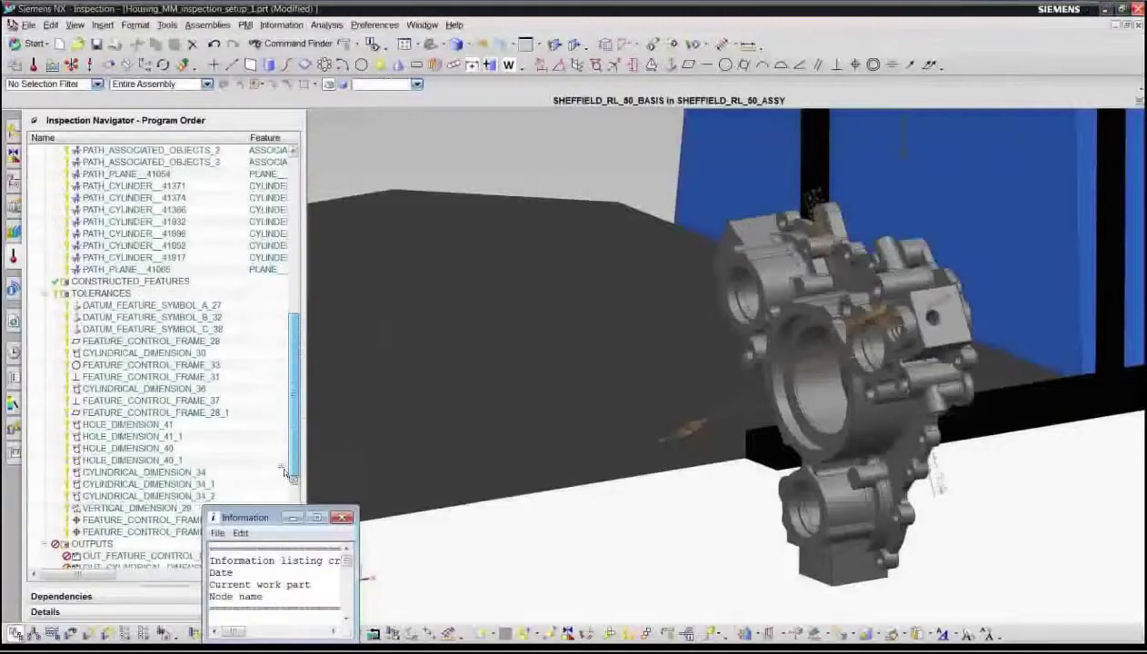
Review FEATURE_CONTROL_FRAME_28, the ASSOCIATED_OBJECTS features and all twelve inspection paths in the navigator.
click(150, 341)
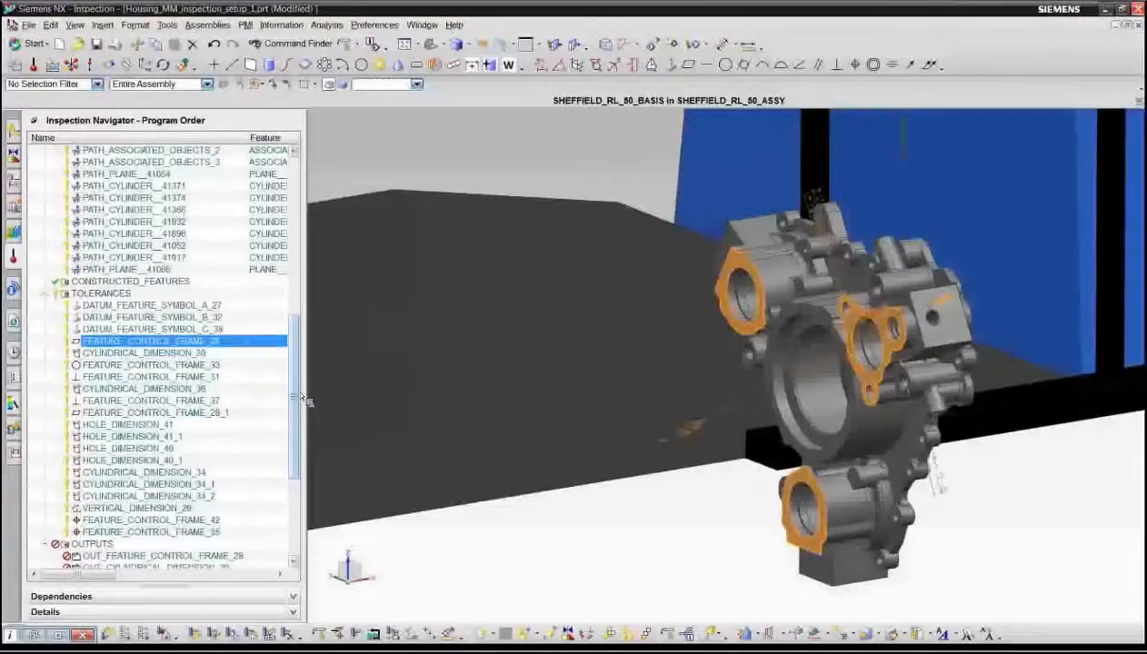
drag(295, 400, 296, 255)
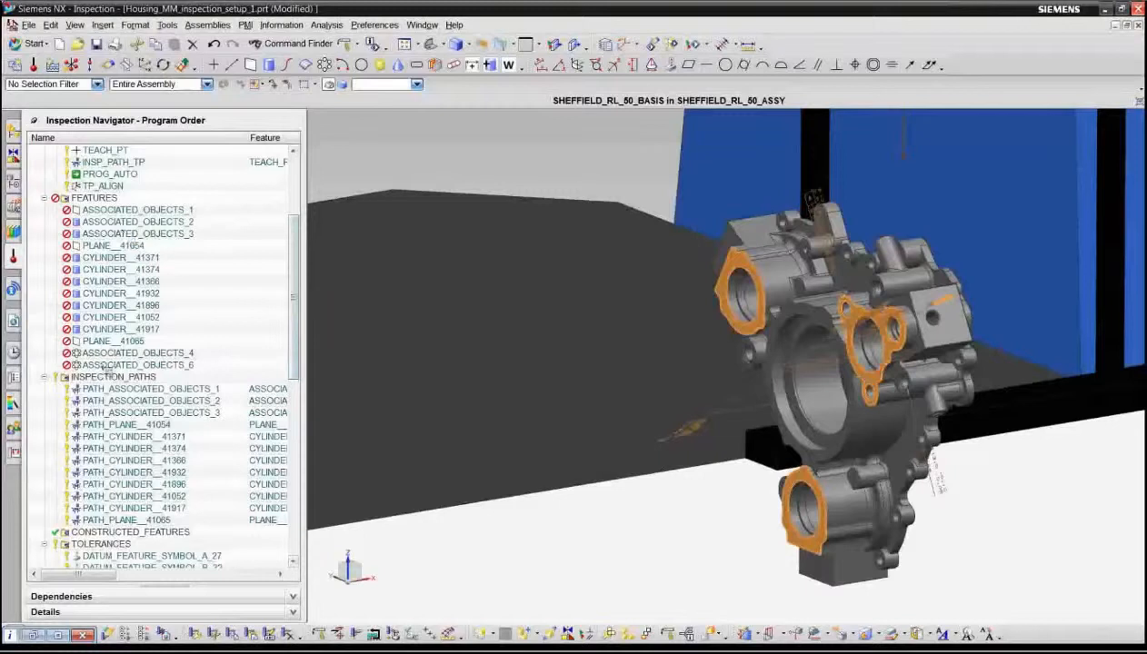
click(136, 210)
shift+click(136, 364)
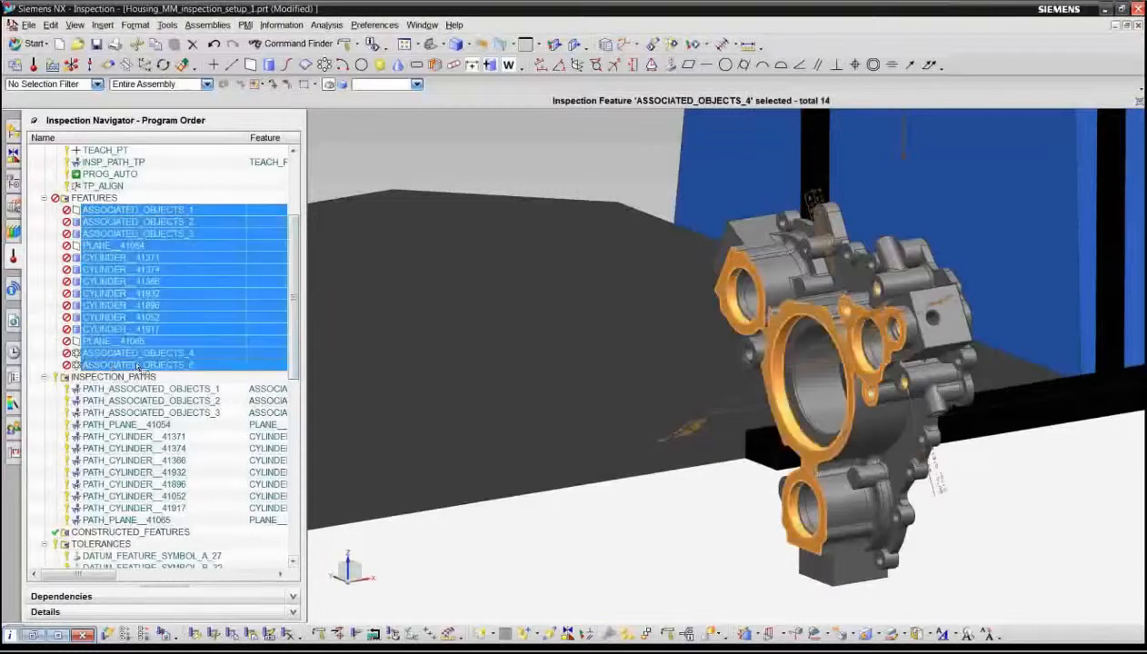
scroll(125, 367, down, 1)
scroll(132, 371, down, 1)
click(145, 353)
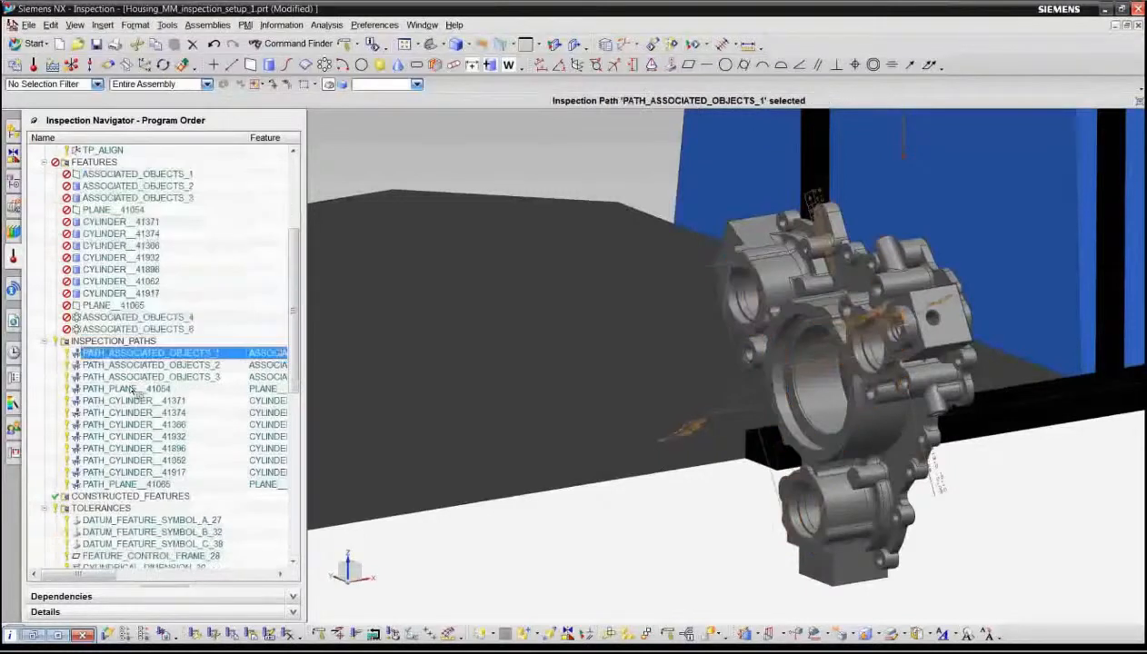
shift+click(137, 485)
scroll(184, 439, down, 3)
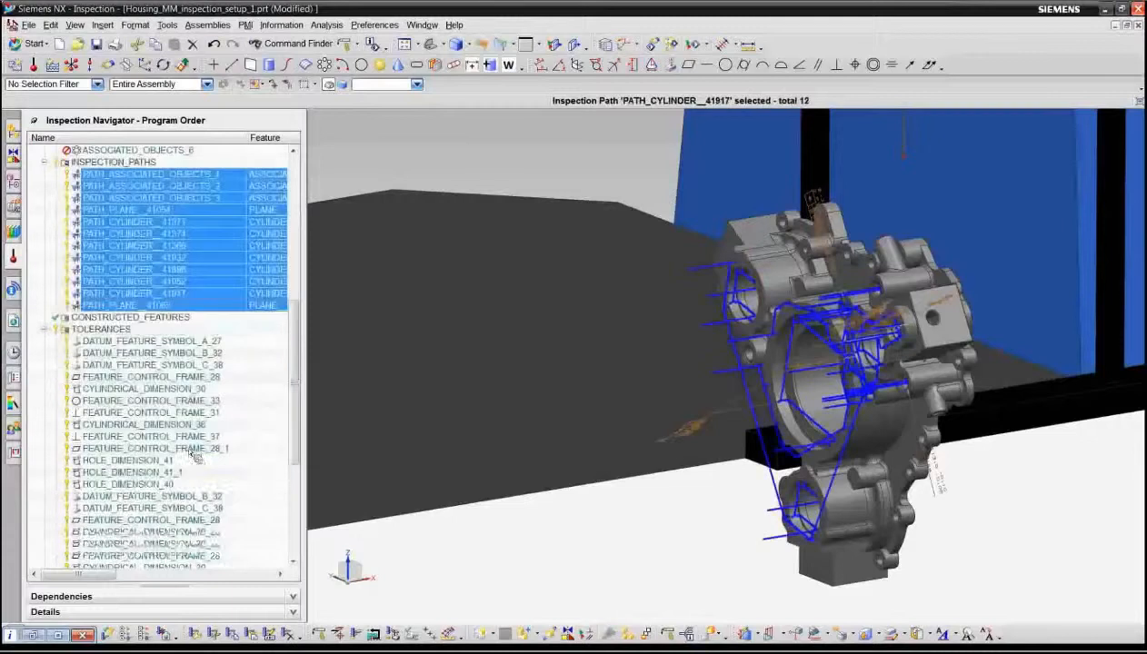
scroll(185, 427, down, 1)
scroll(185, 414, down, 3)
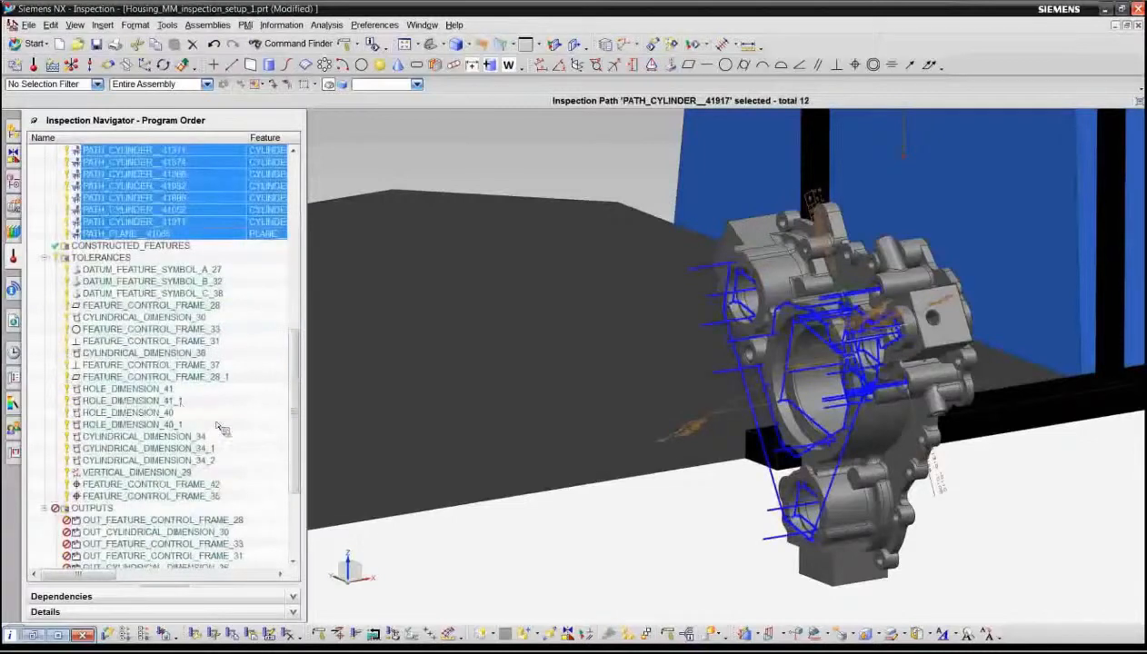
drag(296, 466, 292, 159)
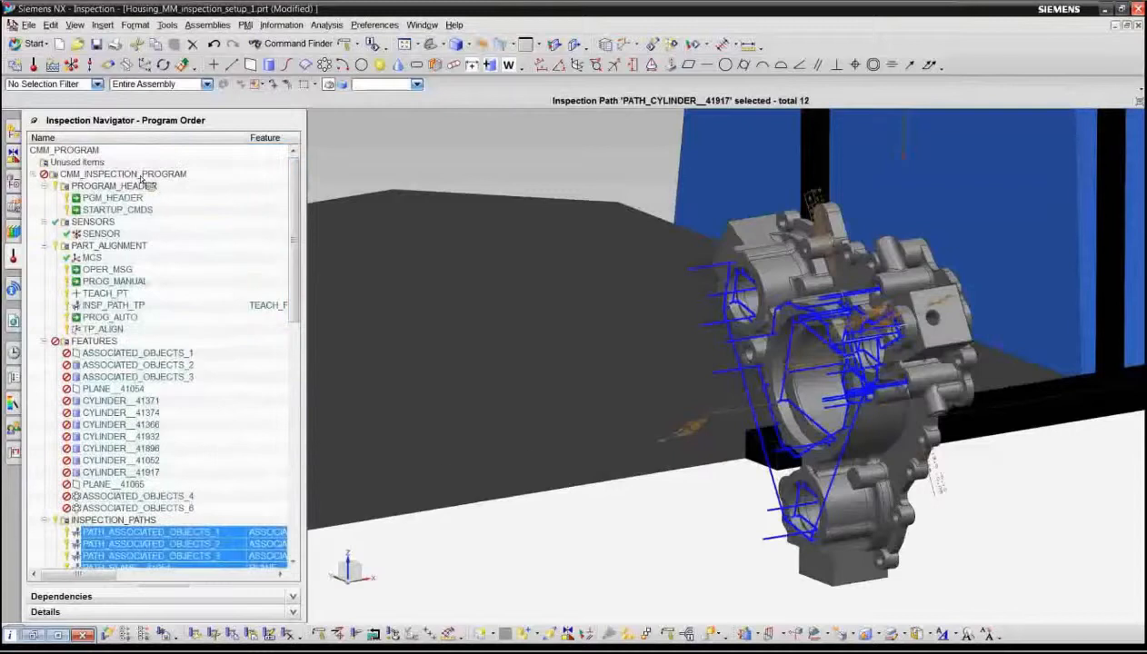
Generate and accept inspection paths for the whole CMM_INSPECTION_PROGRAM.
click(141, 177)
right_click(141, 177)
key(Escape)
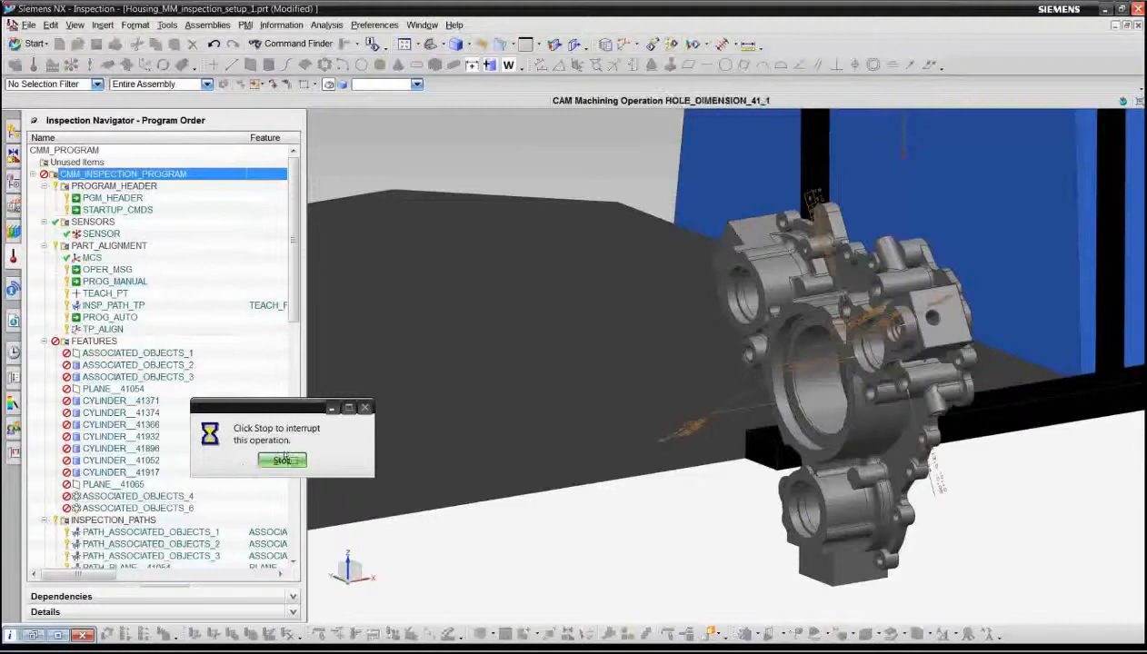
click(489, 387)
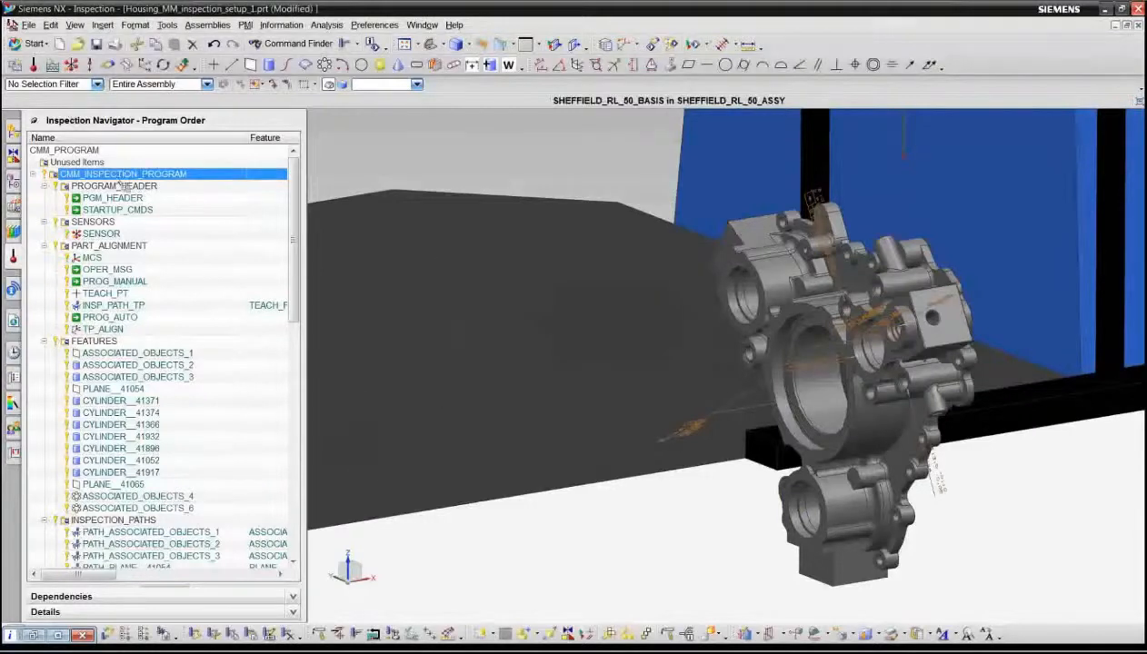
Start simulating the inspection program and open the collision pairs setup from Simulation Options.
right_click(119, 182)
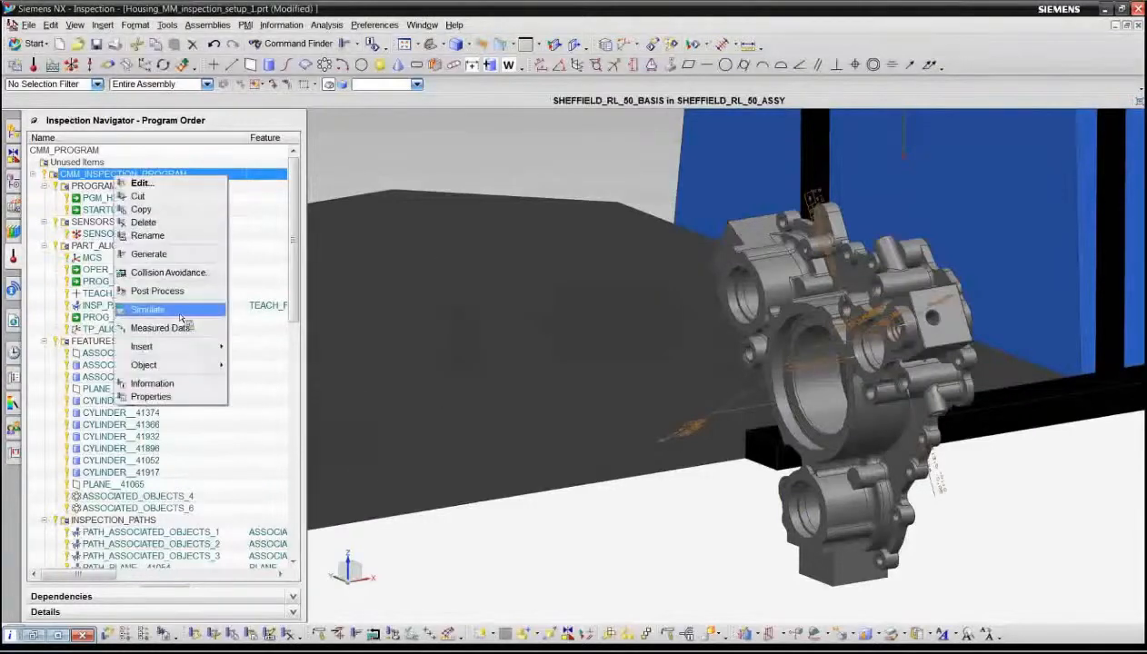
click(168, 305)
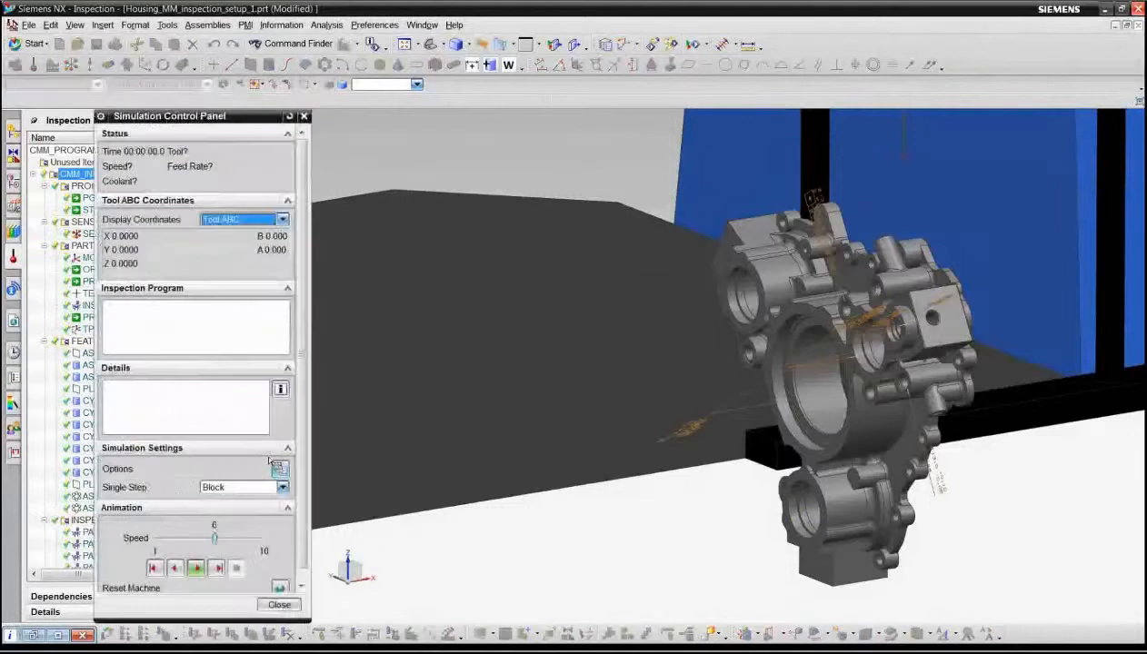
click(280, 469)
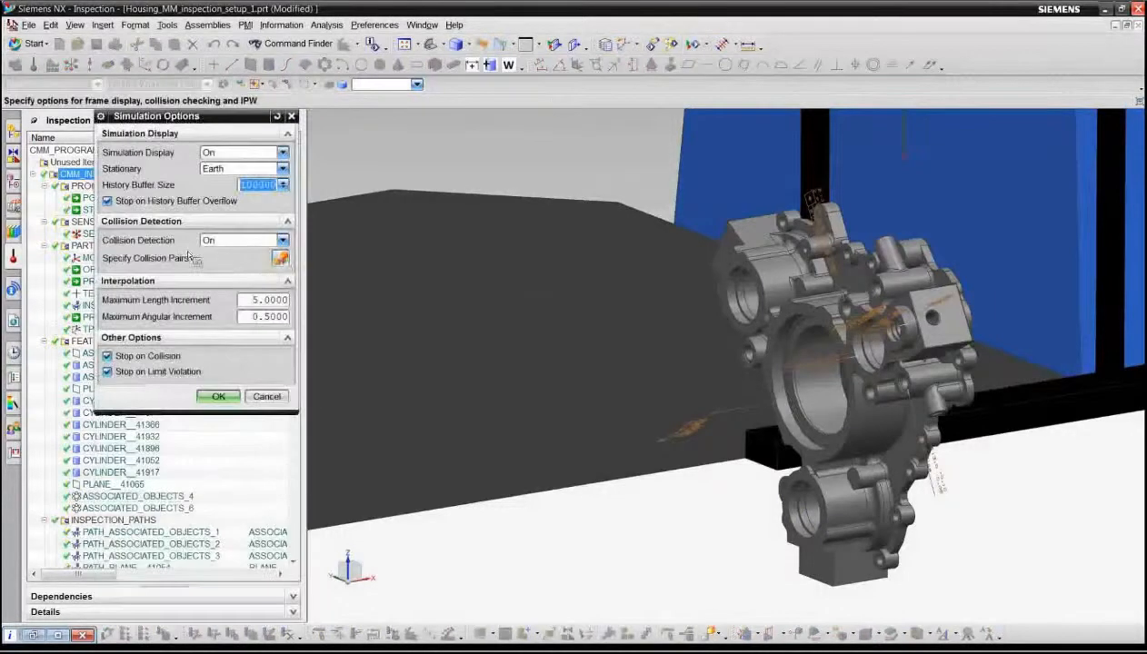
click(282, 260)
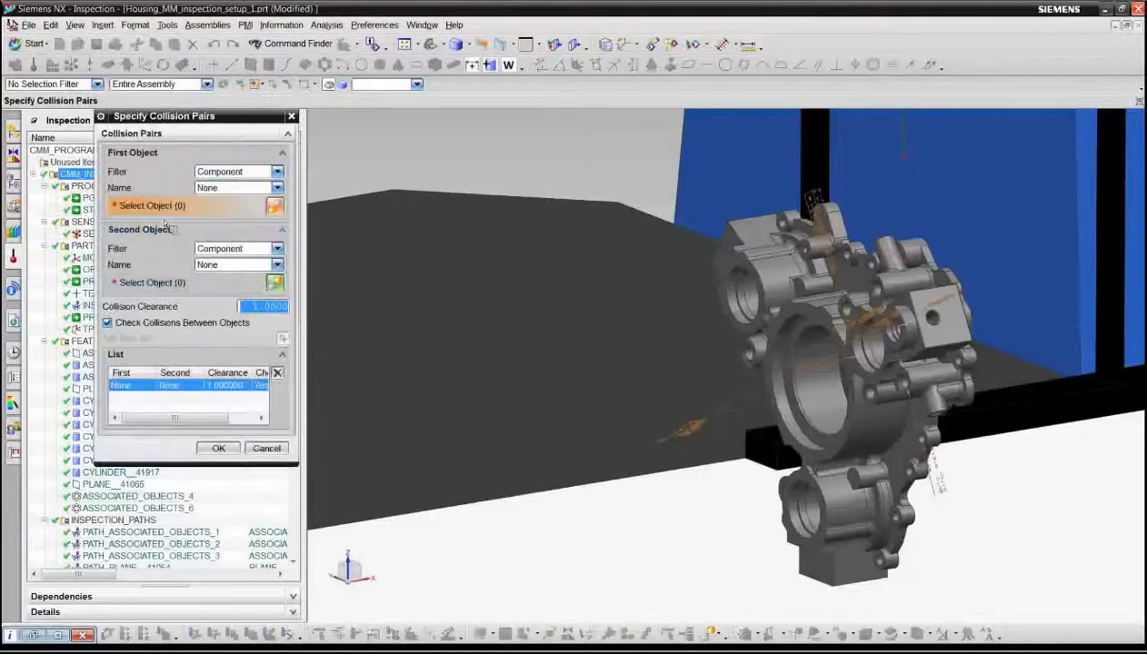
Define a collision pair of class TOOL versus class PART and fit the CMM in view.
click(277, 172)
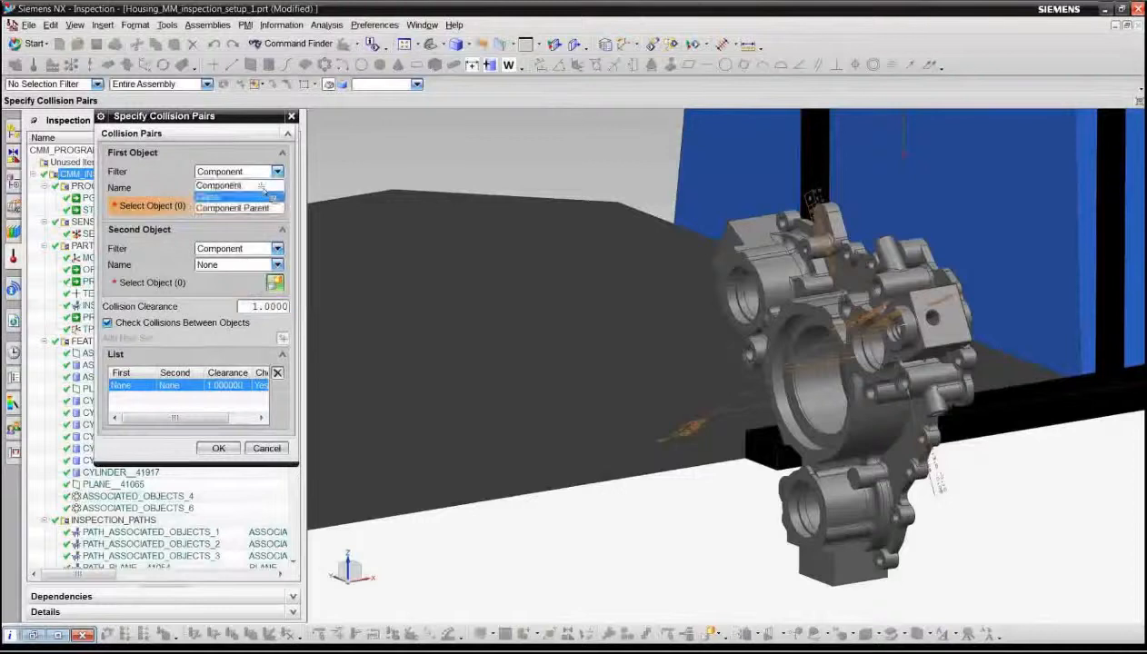
click(236, 187)
click(276, 187)
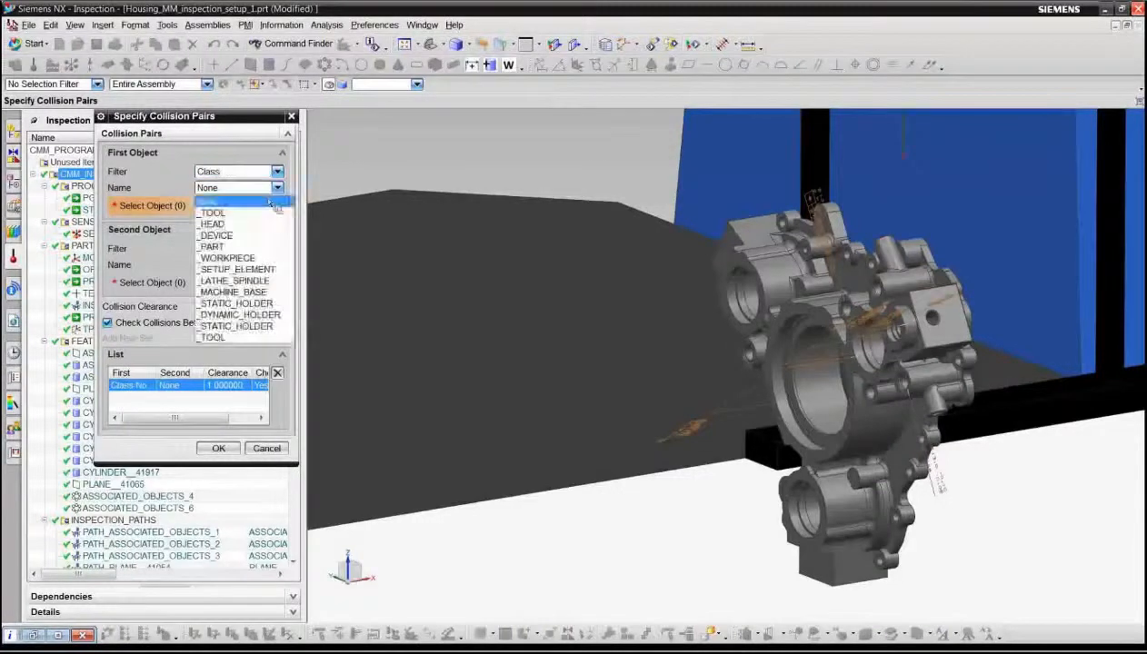
click(234, 216)
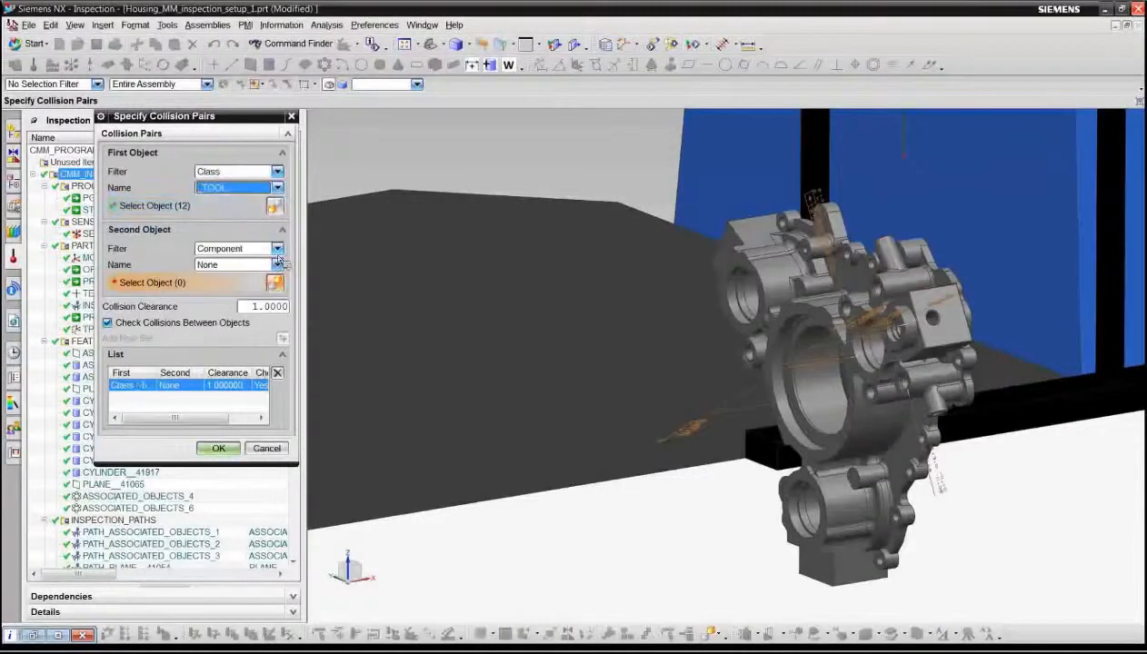
click(276, 249)
click(236, 273)
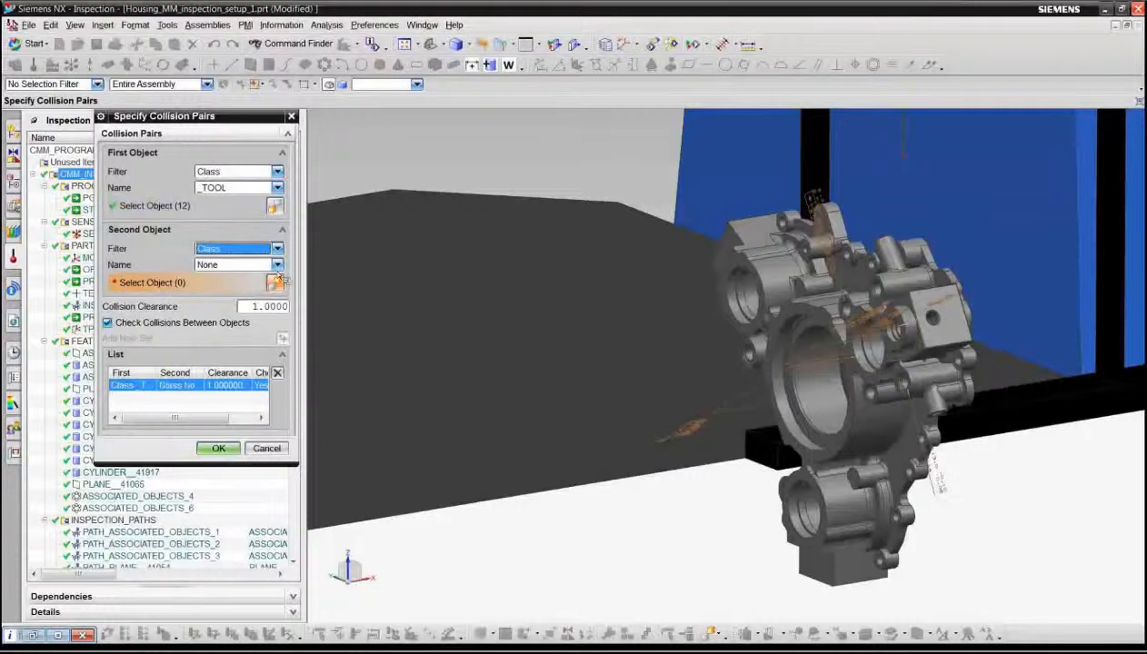
click(276, 264)
click(212, 323)
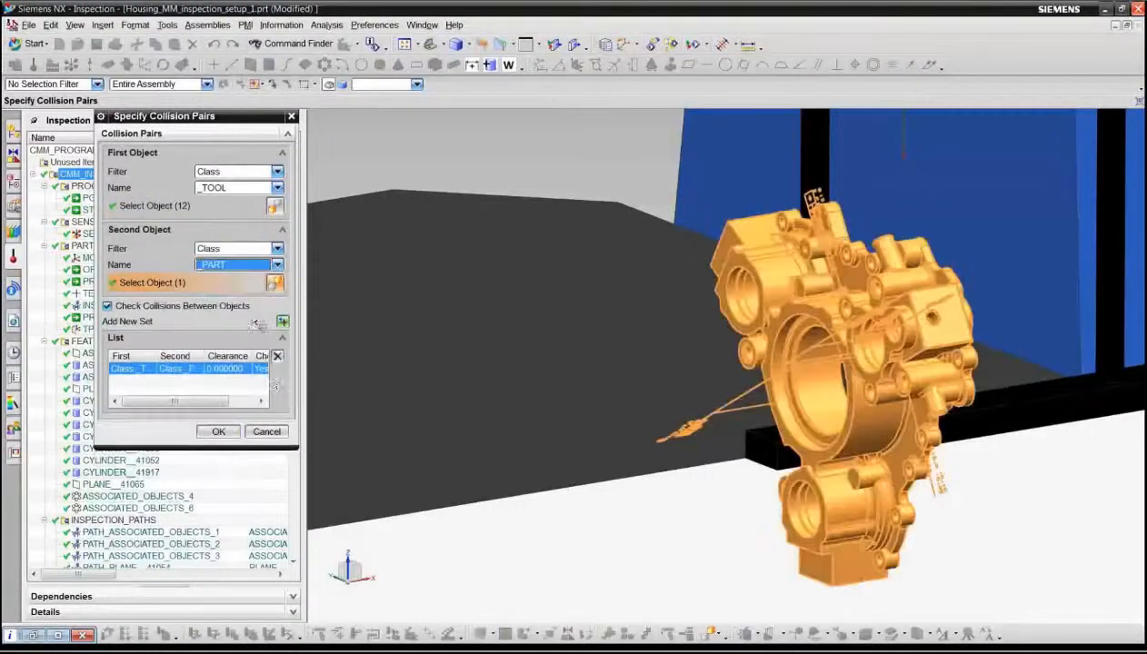
key(ctrl+f)
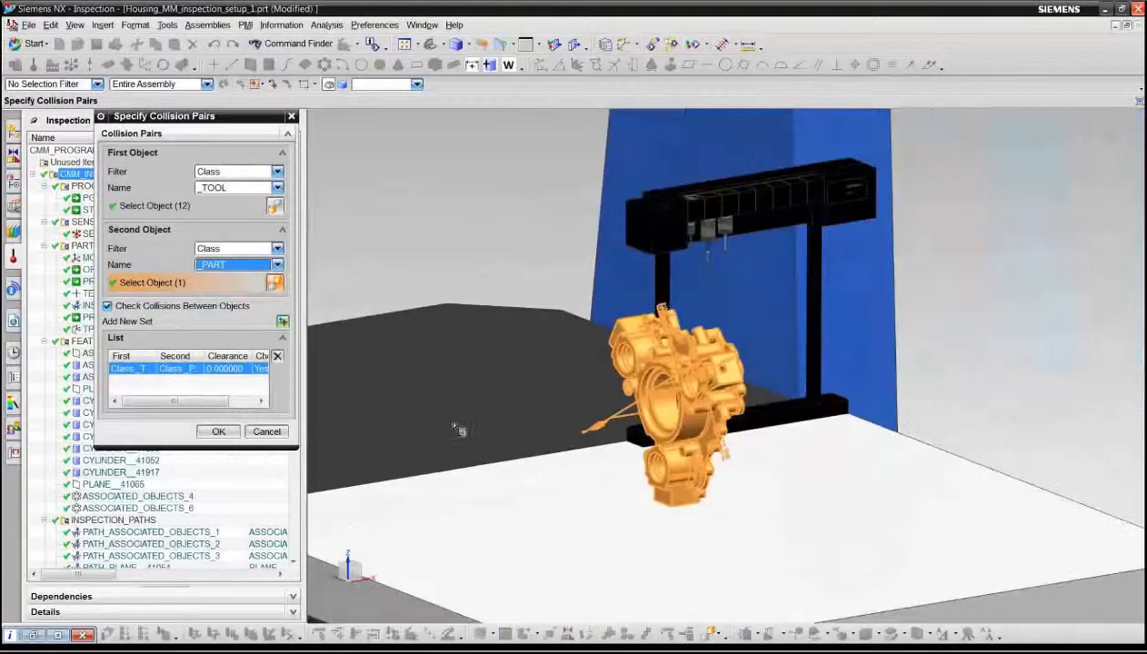
Confirm the collision pair and options, play the simulation to ENDFIL, then close it.
click(219, 432)
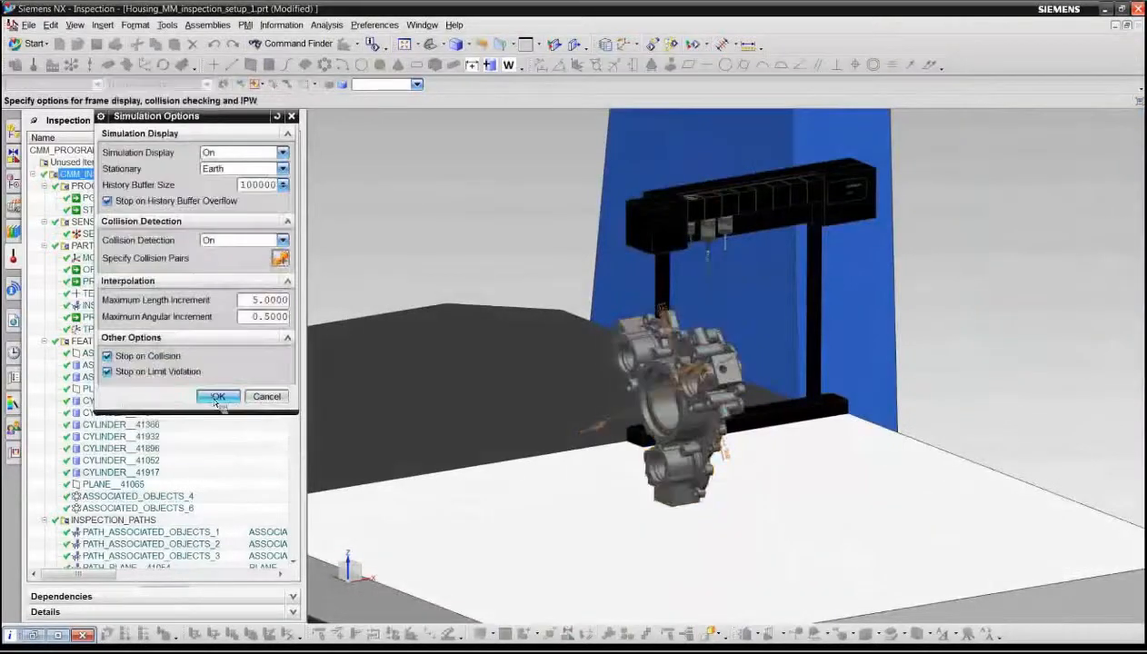
click(219, 396)
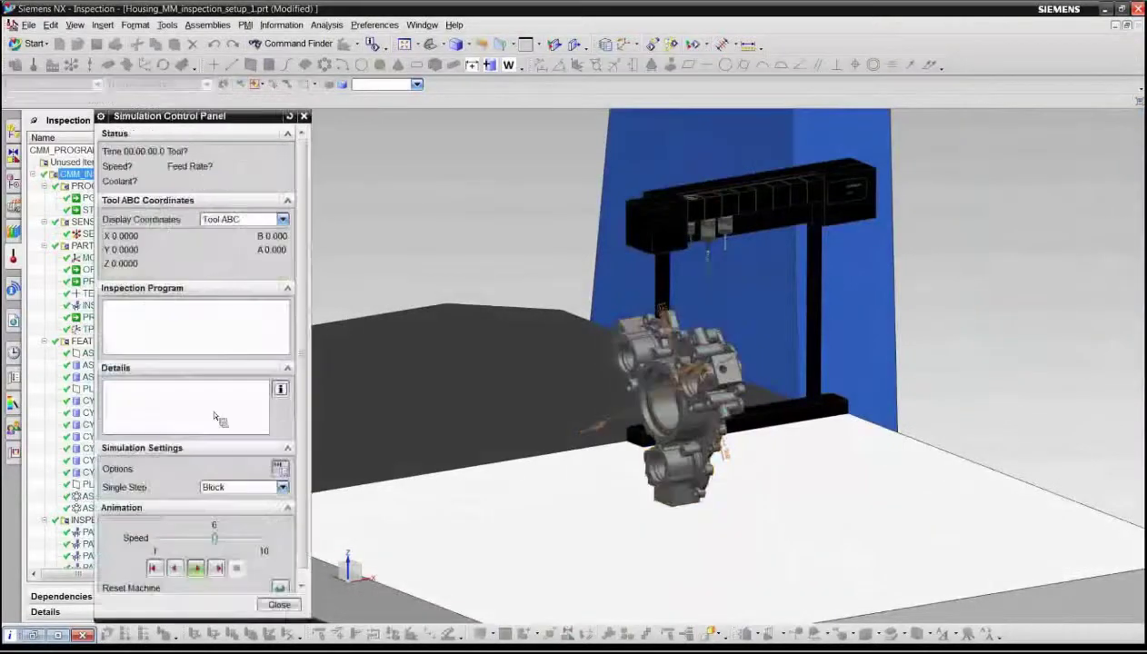
click(197, 569)
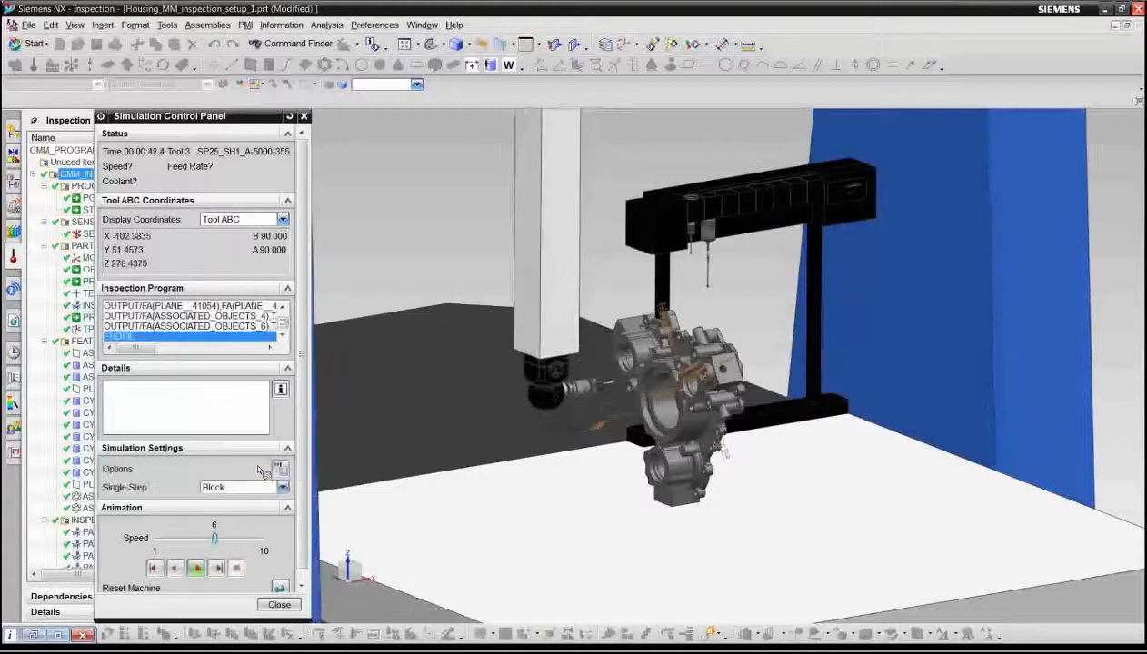
click(279, 606)
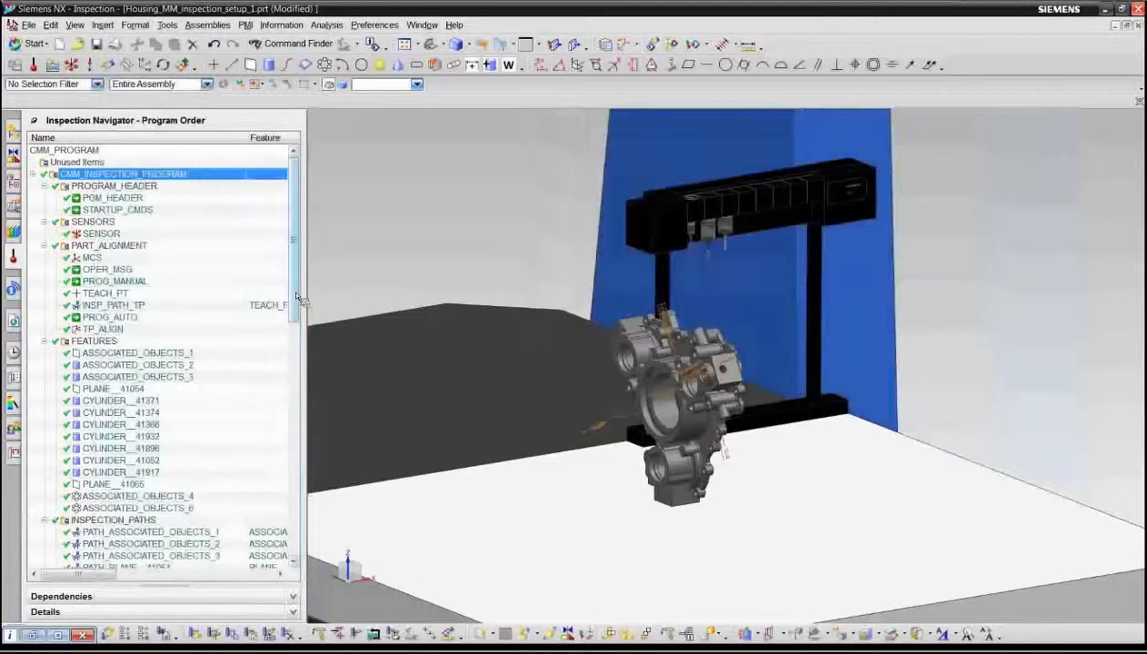
Post-process CMM_INSPECTION_PROGRAM with the DMIS 5.2 postprocessor to generate the 319-line listing.
right_click(116, 173)
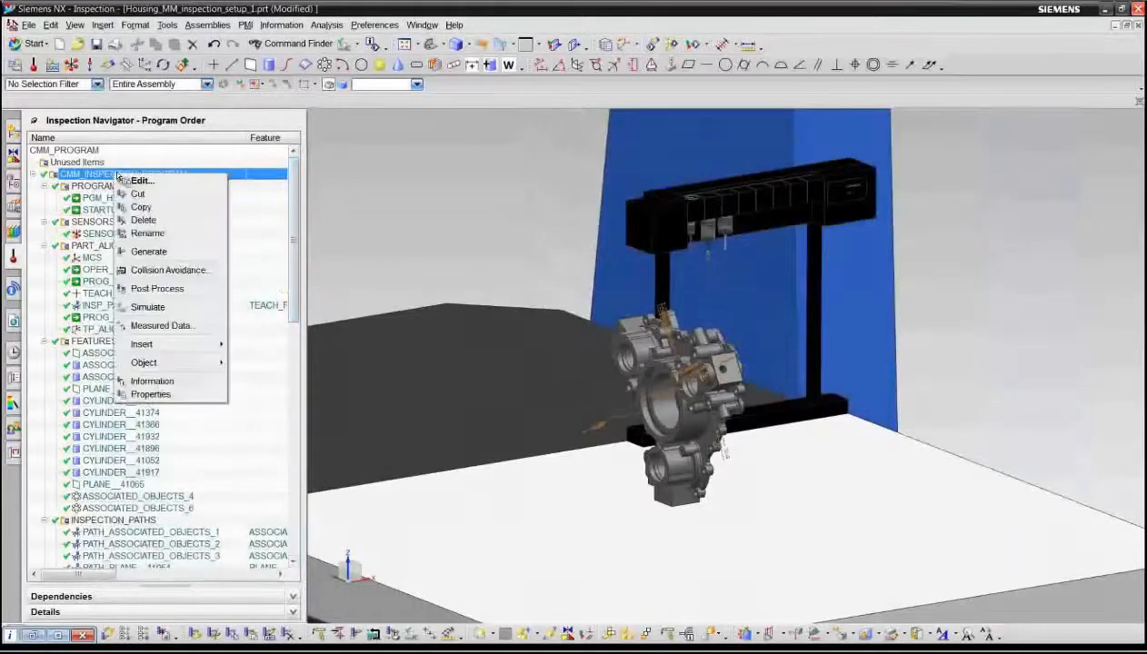
click(157, 288)
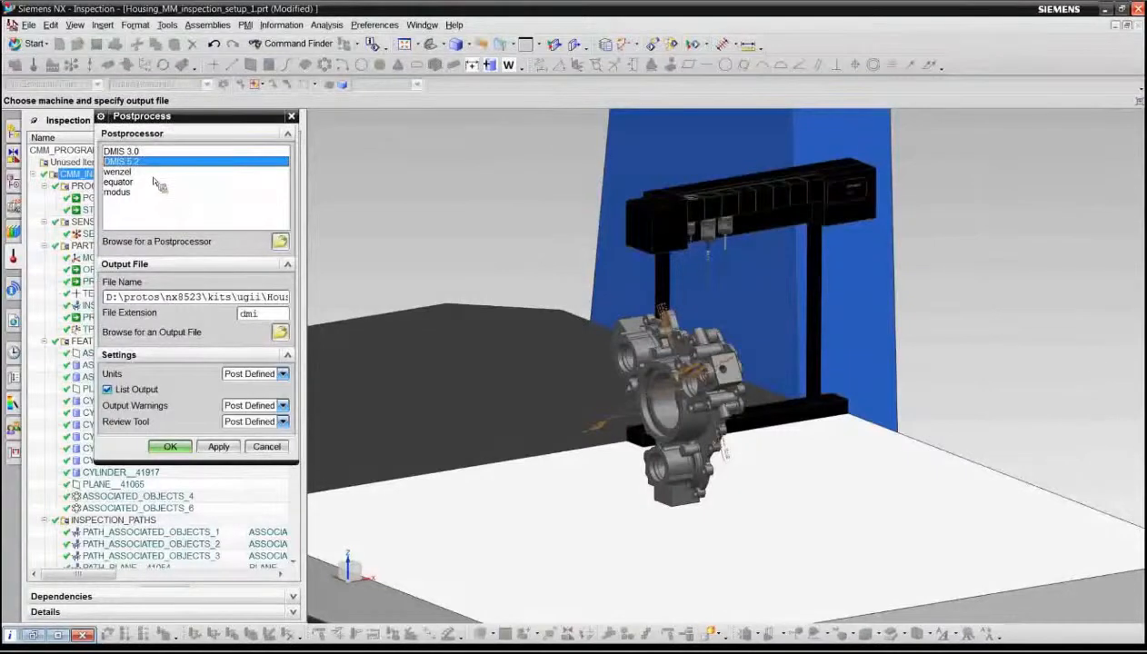
click(131, 152)
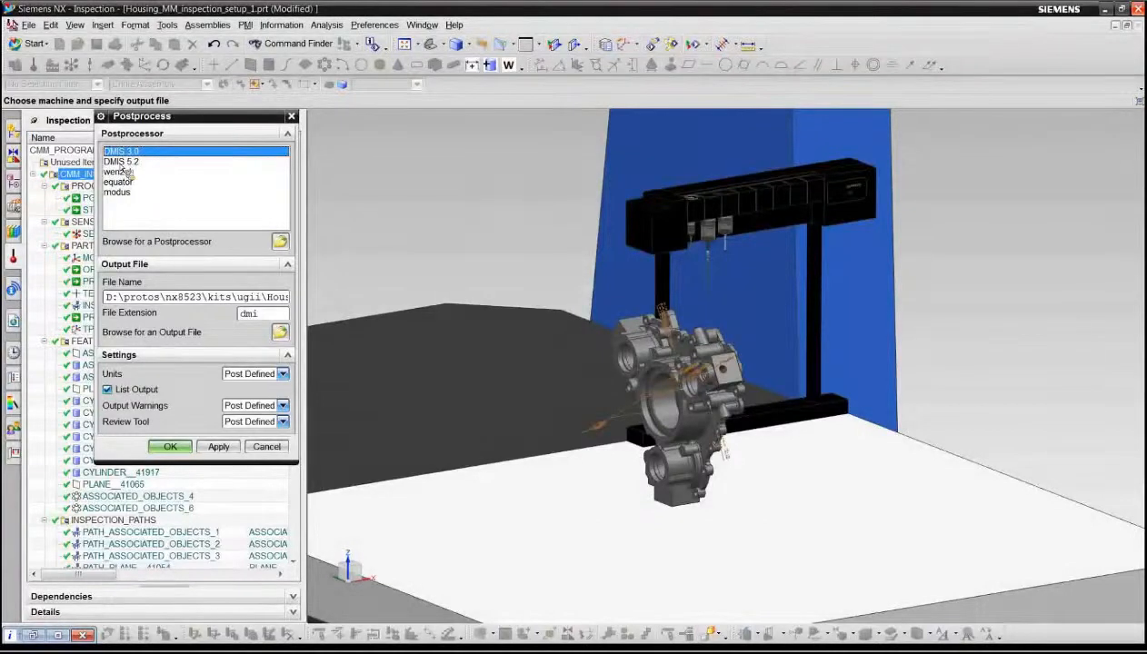
click(123, 162)
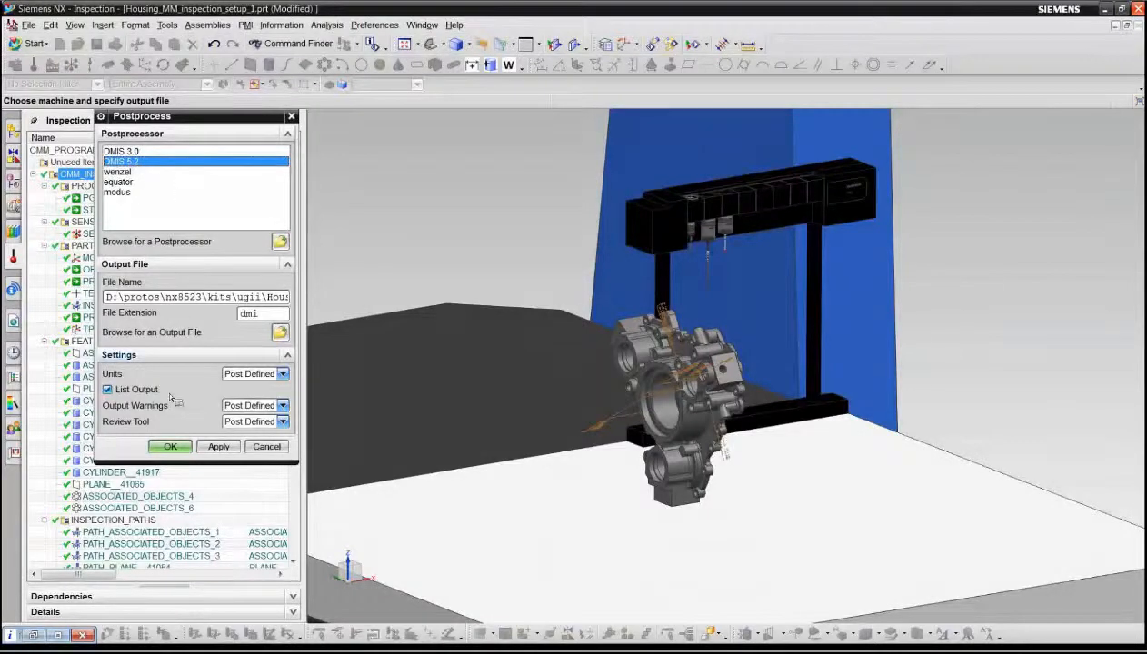
click(173, 449)
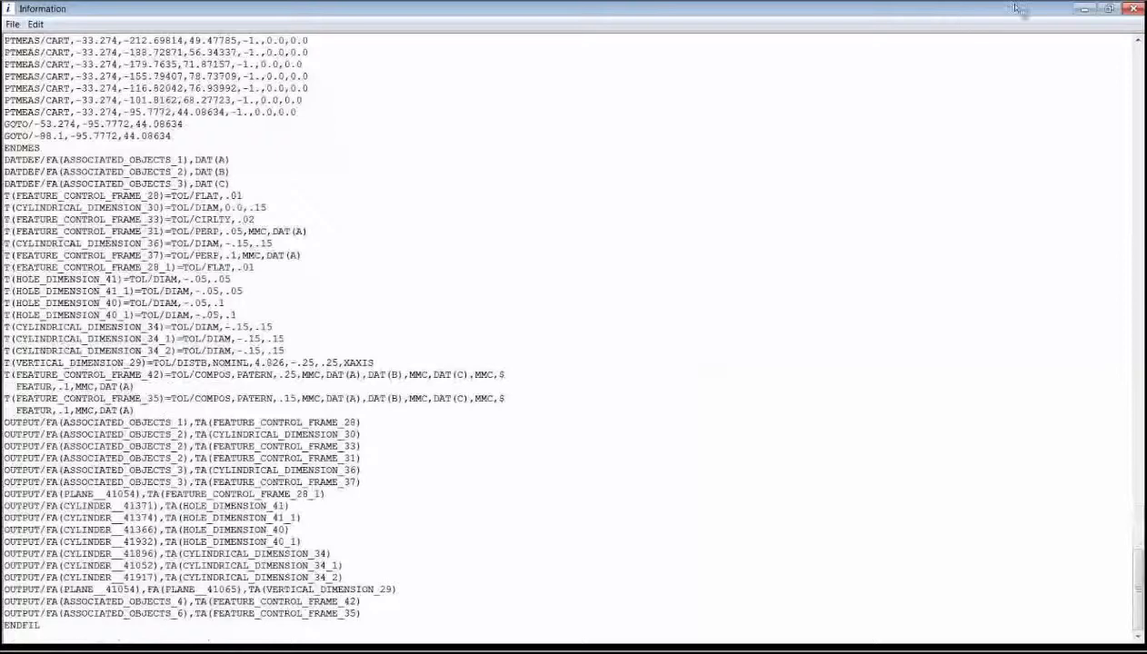
Close the DMIS output listing to return to the inspection program.
click(1133, 9)
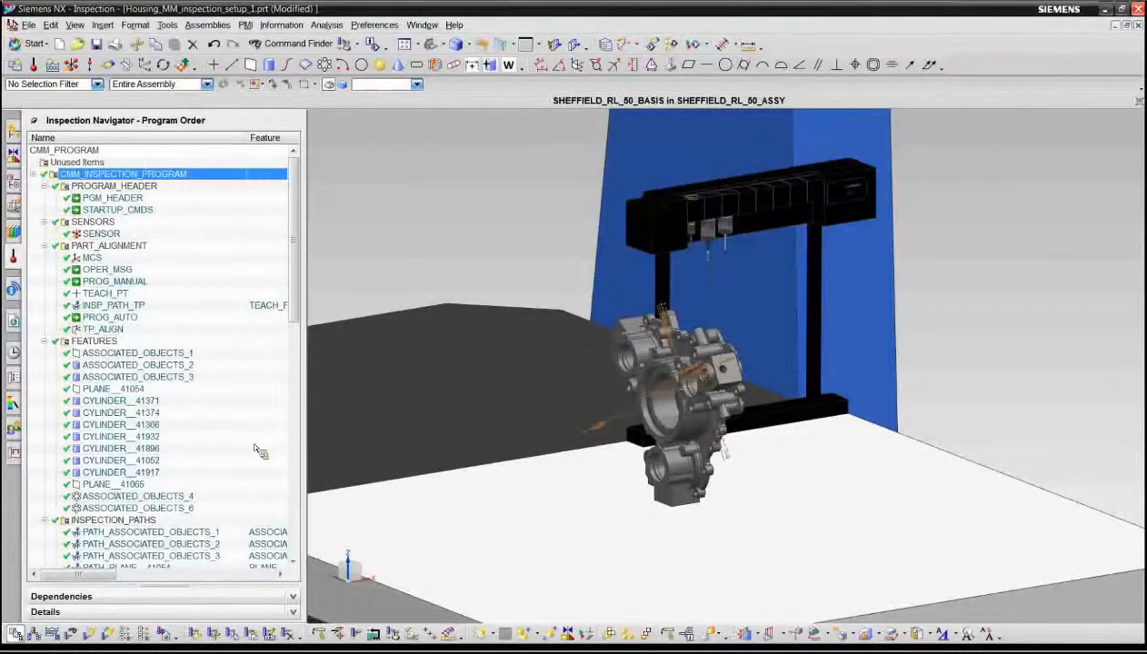
Open HP_buffer_disk from the History palette and rotate the disk to face the viewer.
click(14, 350)
double_click(78, 273)
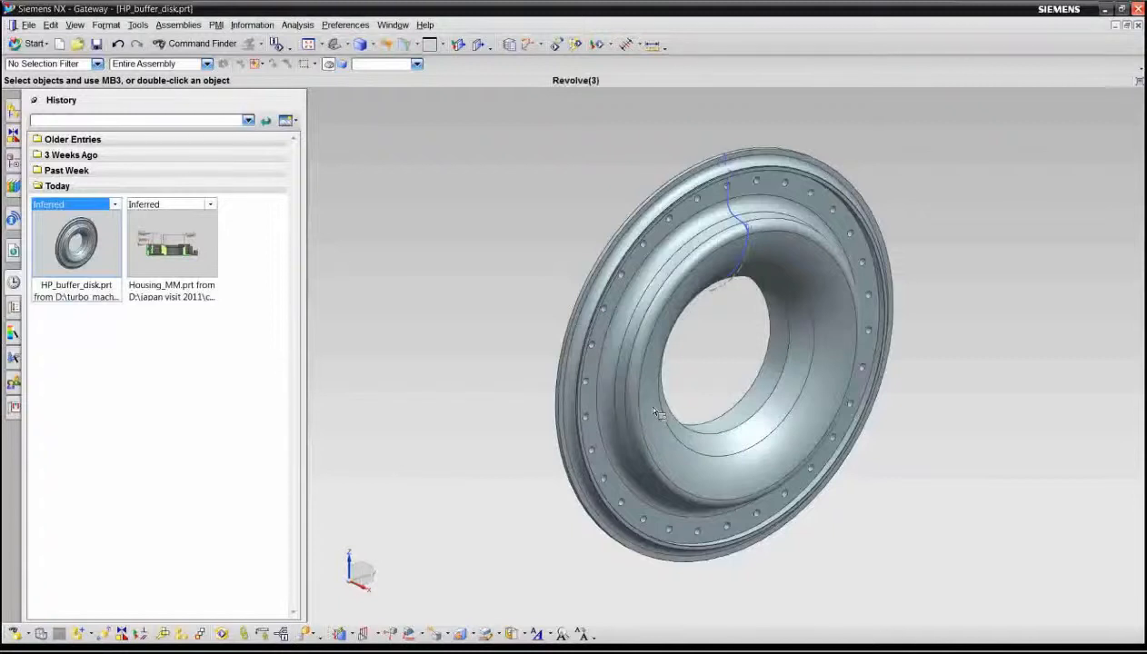
middle_drag(655, 410, 631, 386)
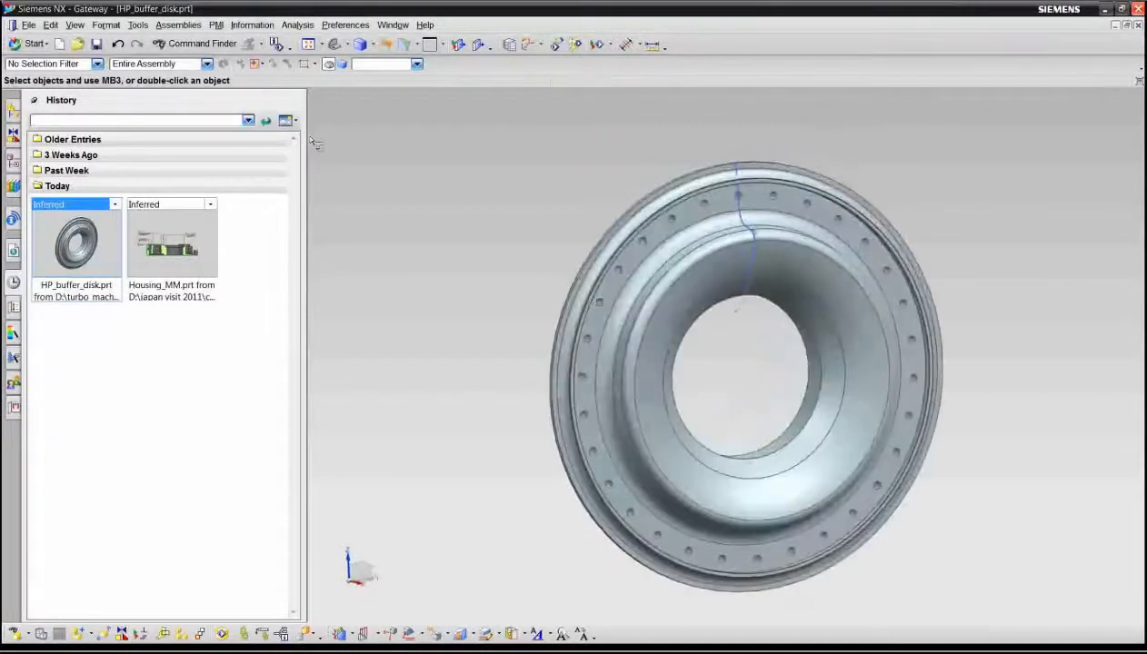
Create a new inspection setup from the millimetre MBG Sheffield template, keeping millimetre part units.
click(60, 43)
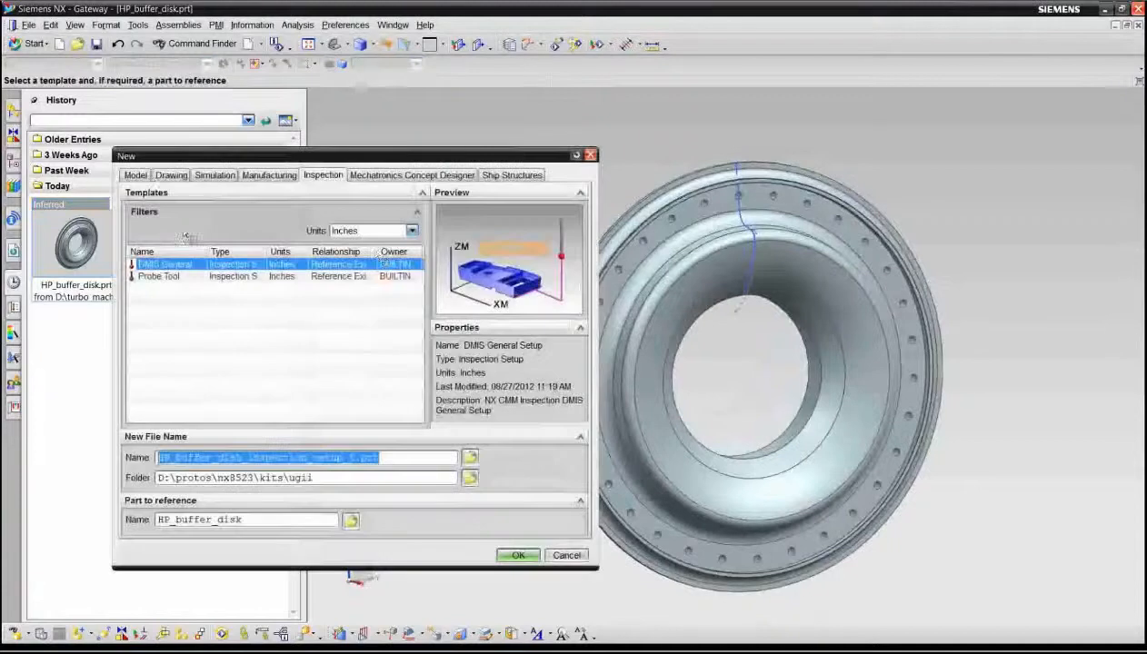
click(410, 231)
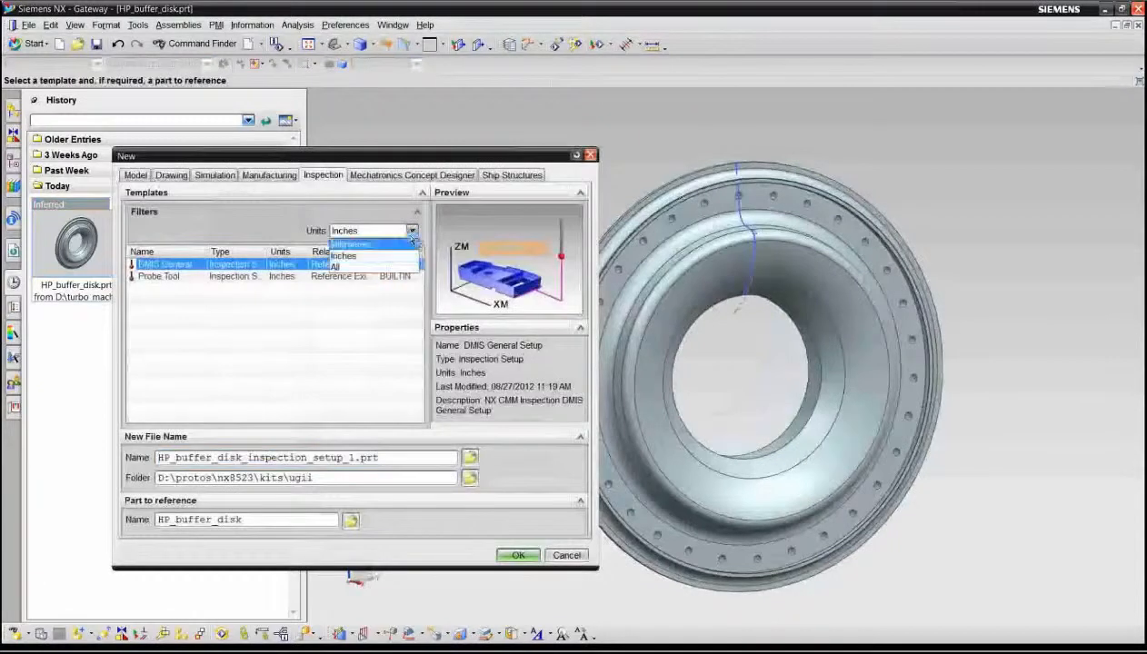
click(364, 243)
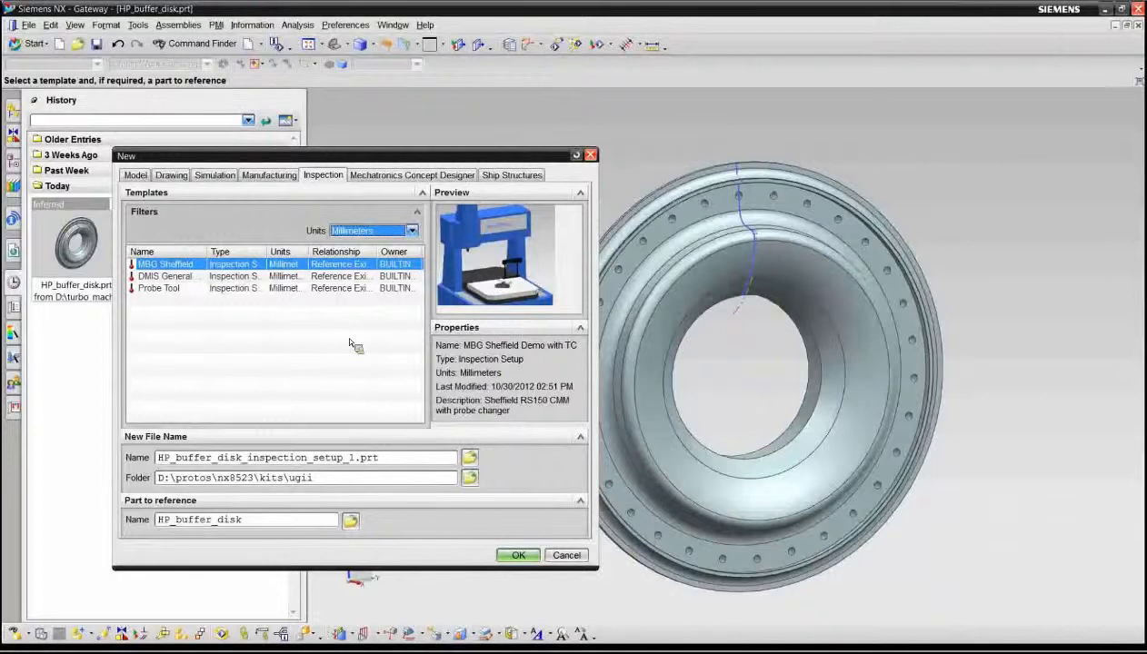
click(519, 555)
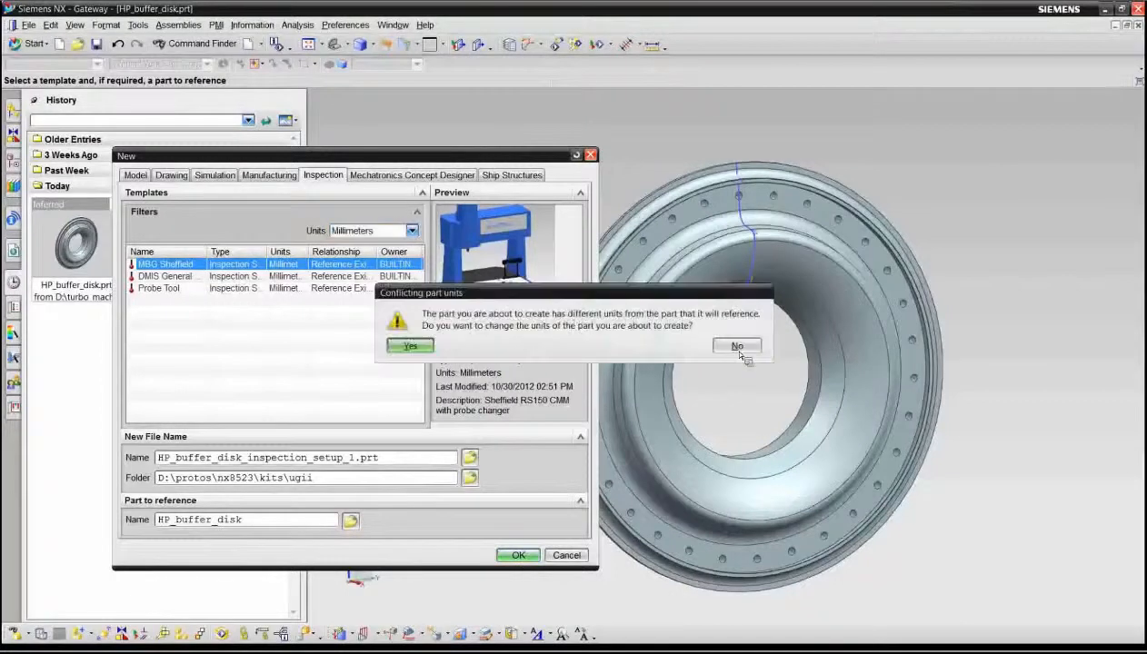
click(738, 351)
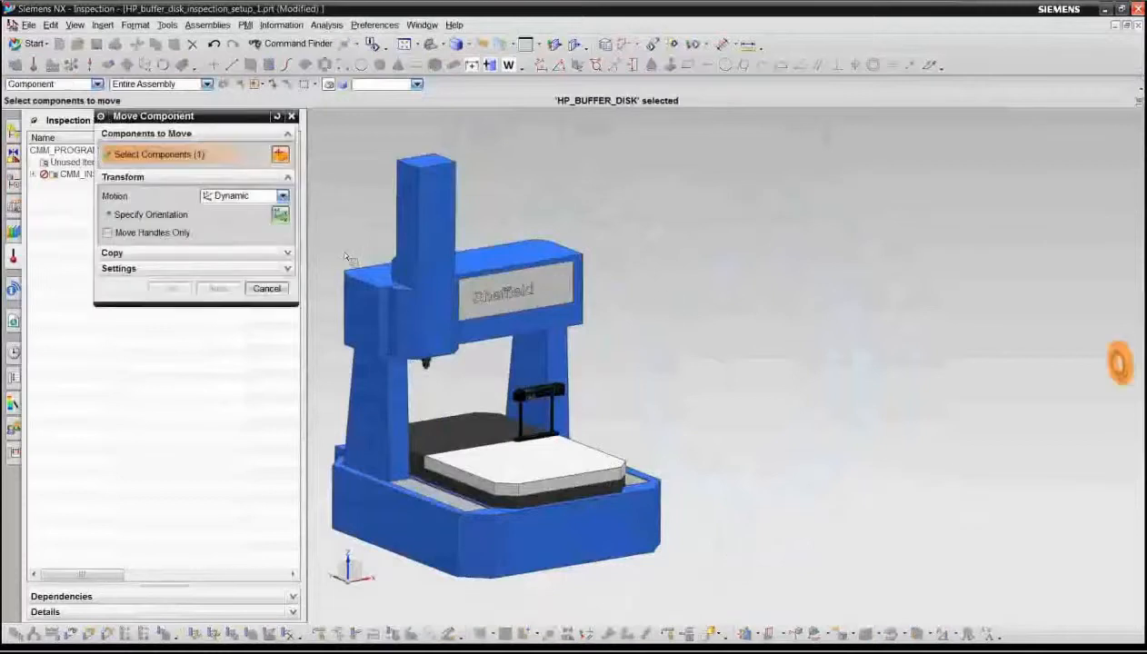
Reorient the disk 90° and position it lying flat on the Sheffield CMM table.
click(280, 215)
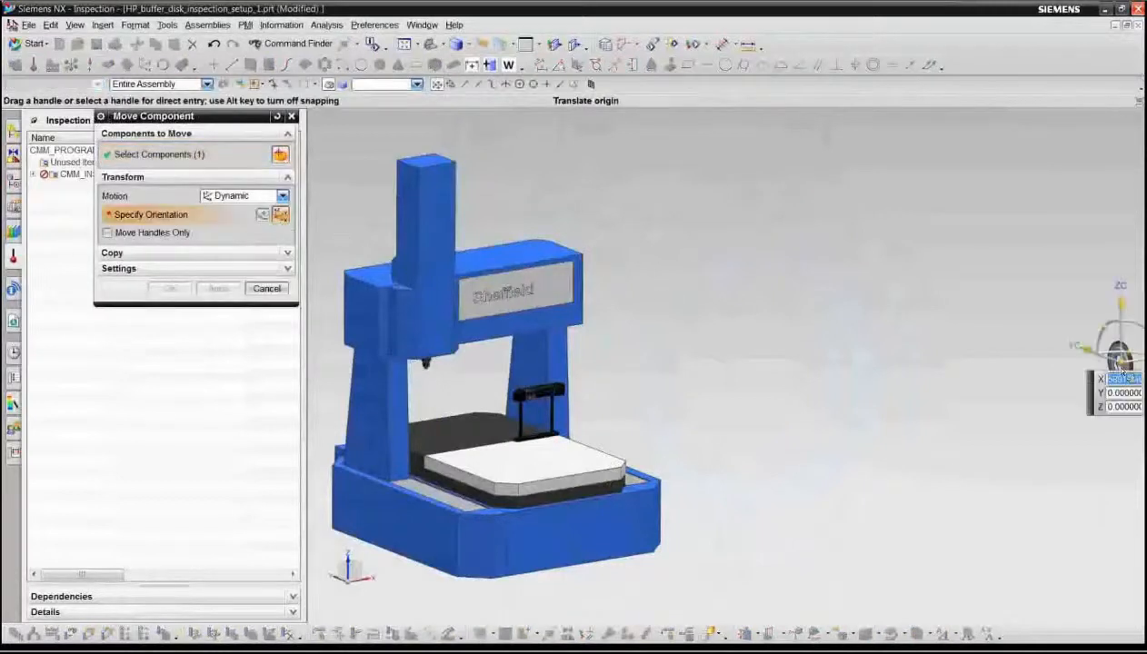
click(600, 427)
mouse_move(600, 428)
mouse_down()
mouse_move(529, 450)
mouse_move(563, 457)
mouse_move(541, 464)
mouse_up()
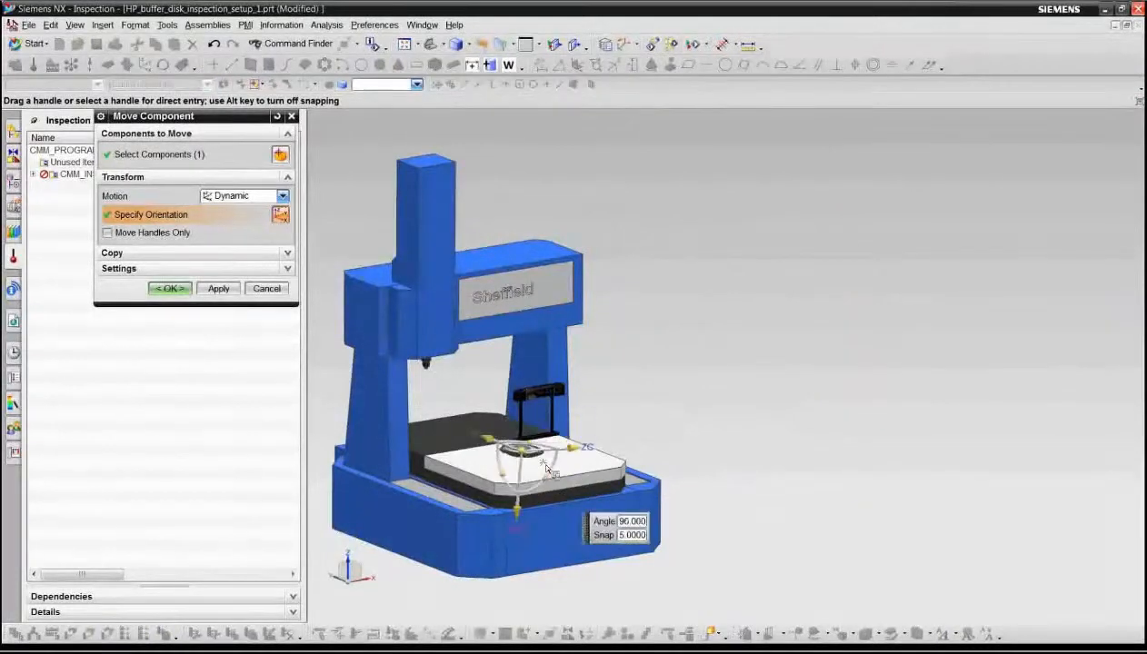
click(543, 465)
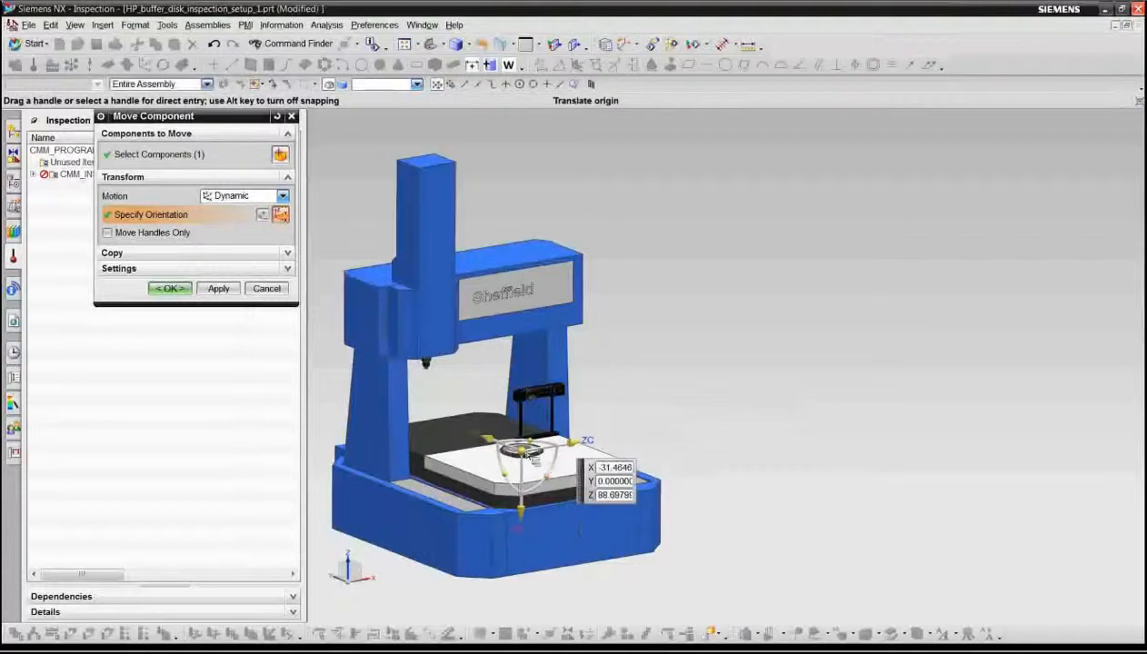
click(169, 288)
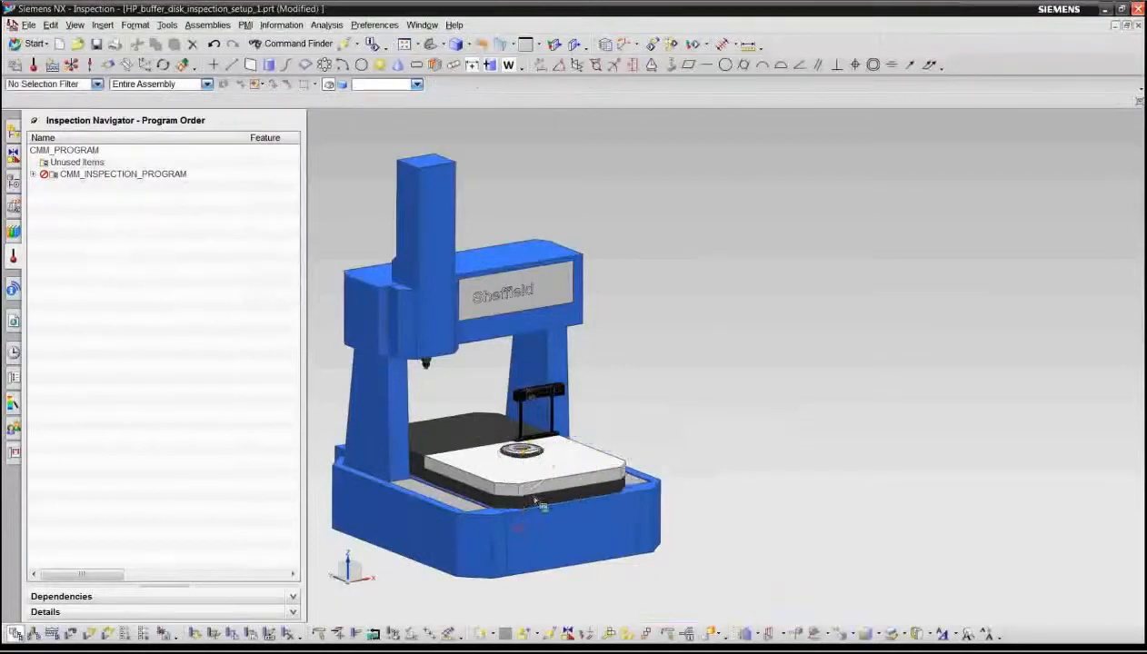
scroll(535, 503, up, 5)
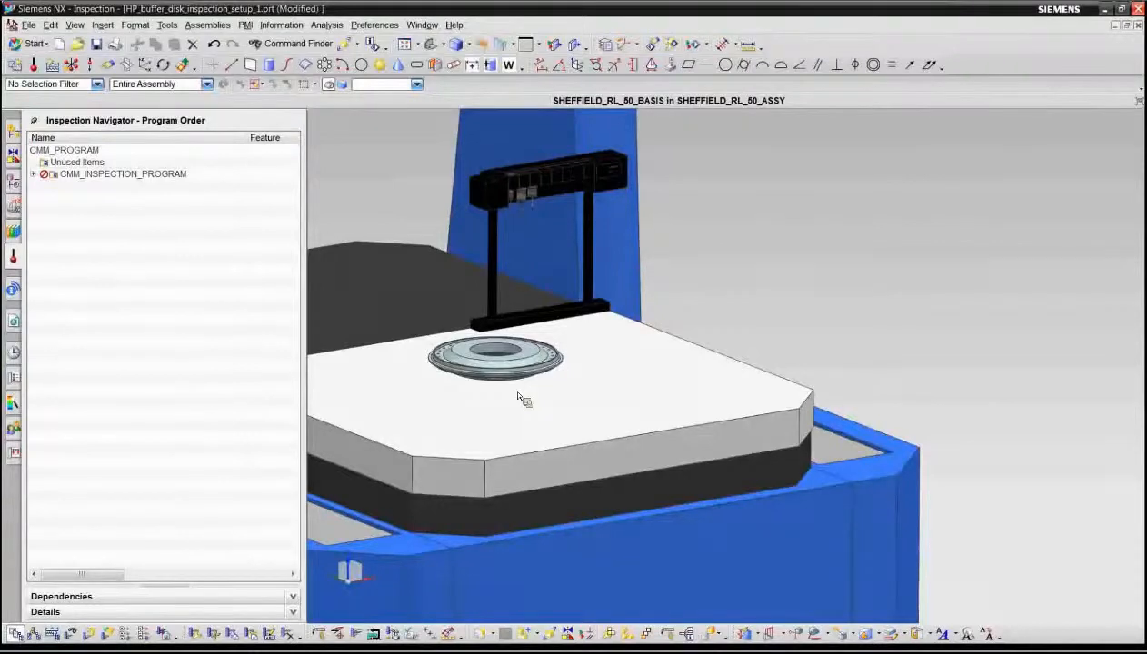
Expand CMM_INSPECTION_PROGRAM and PART_ALIGNMENT, then pan and orbit toward the disk.
click(33, 173)
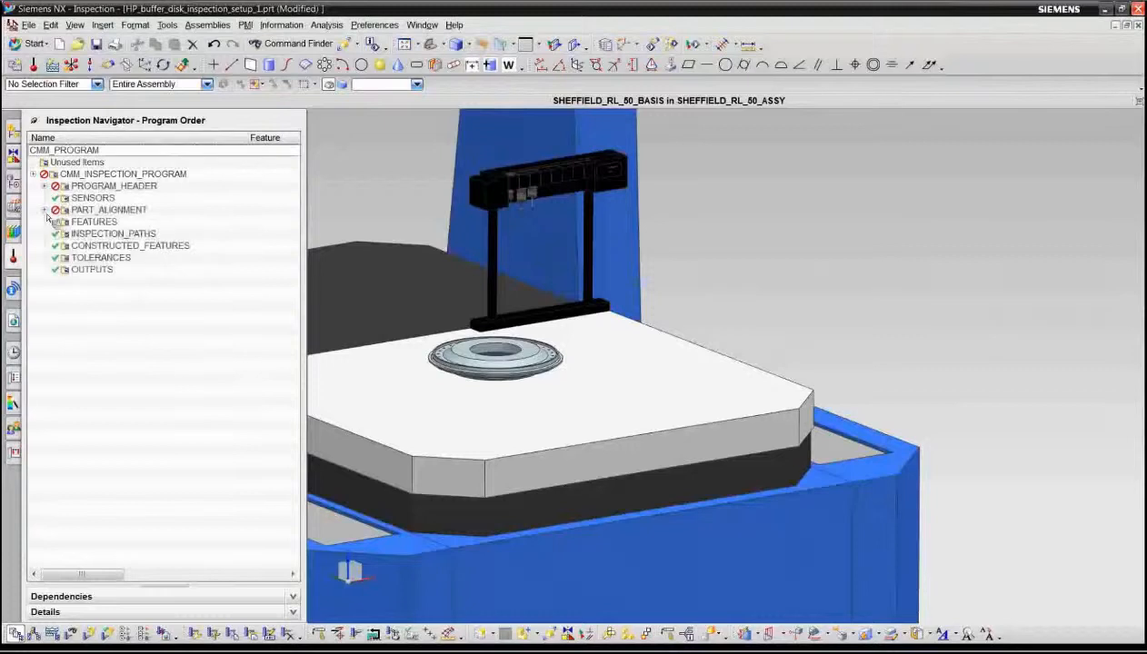
click(44, 210)
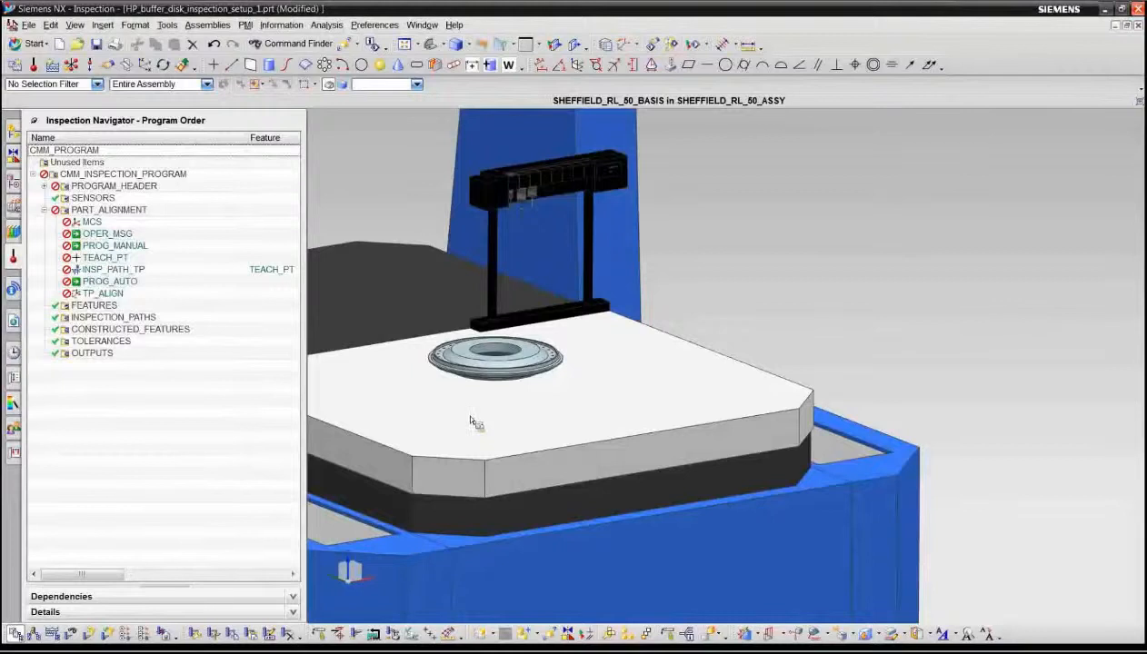
shift+middle_drag(472, 409, 634, 400)
scroll(634, 400, up, 1)
scroll(637, 409, up, 2)
scroll(649, 432, down, 2)
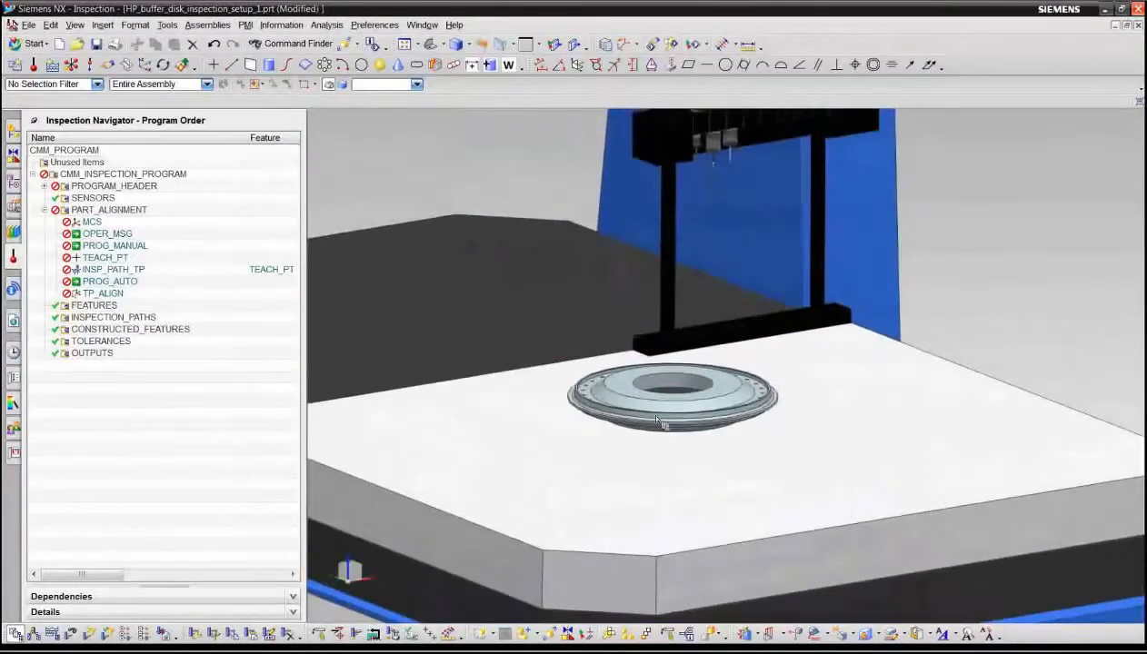
mouse_move(647, 454)
middle_down()
mouse_move(661, 422)
mouse_move(637, 364)
middle_up()
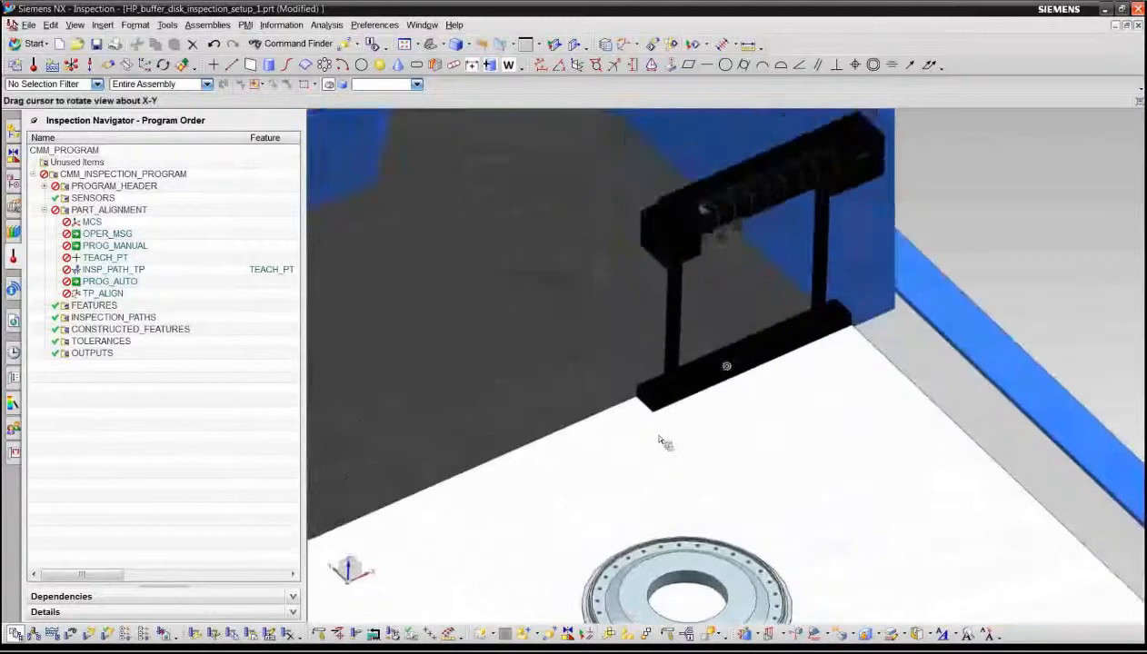
scroll(602, 348, up, 2)
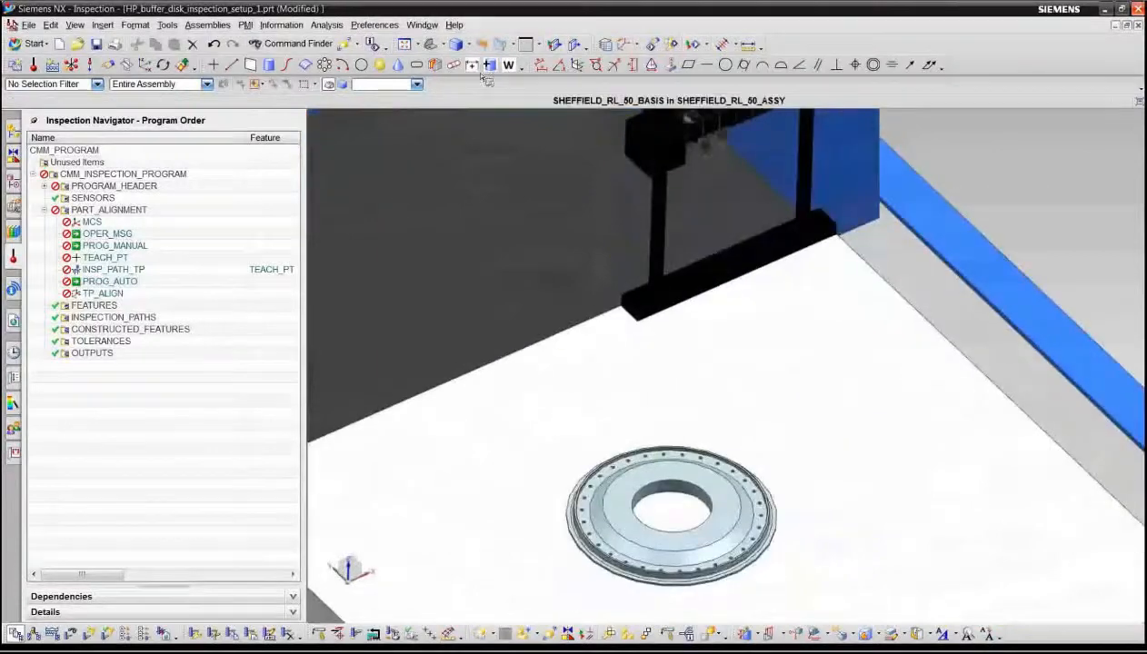
In Hole Blaster, set selection to All Matching and pick one bolt hole to match every similar hole.
click(491, 66)
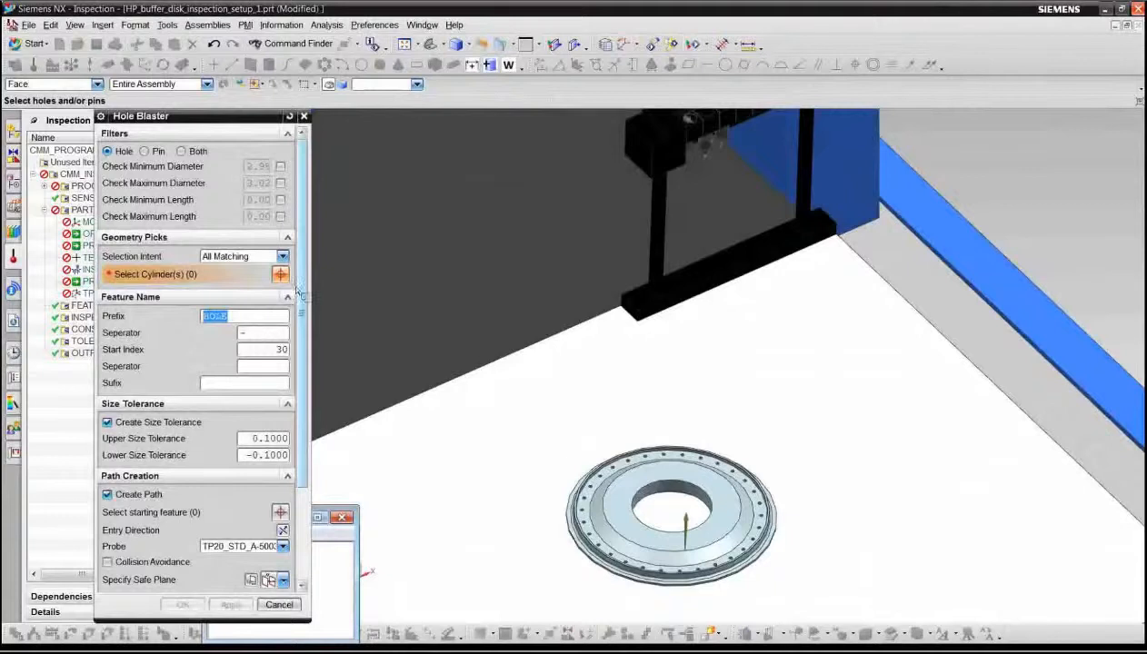
click(283, 257)
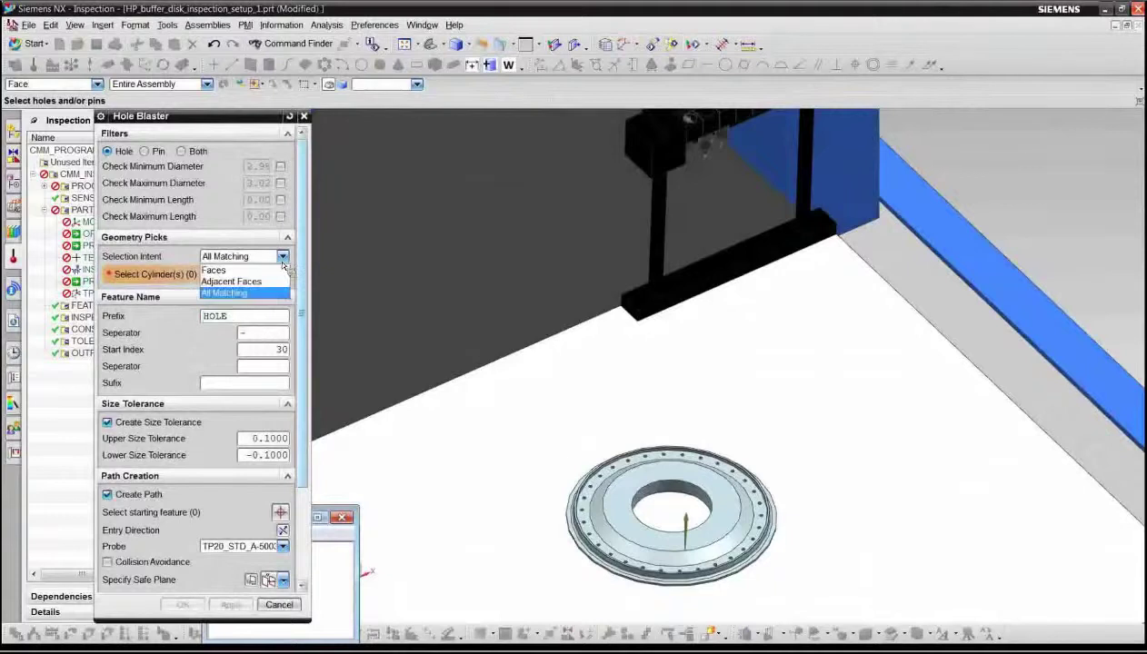
click(231, 281)
scroll(370, 360, up, 5)
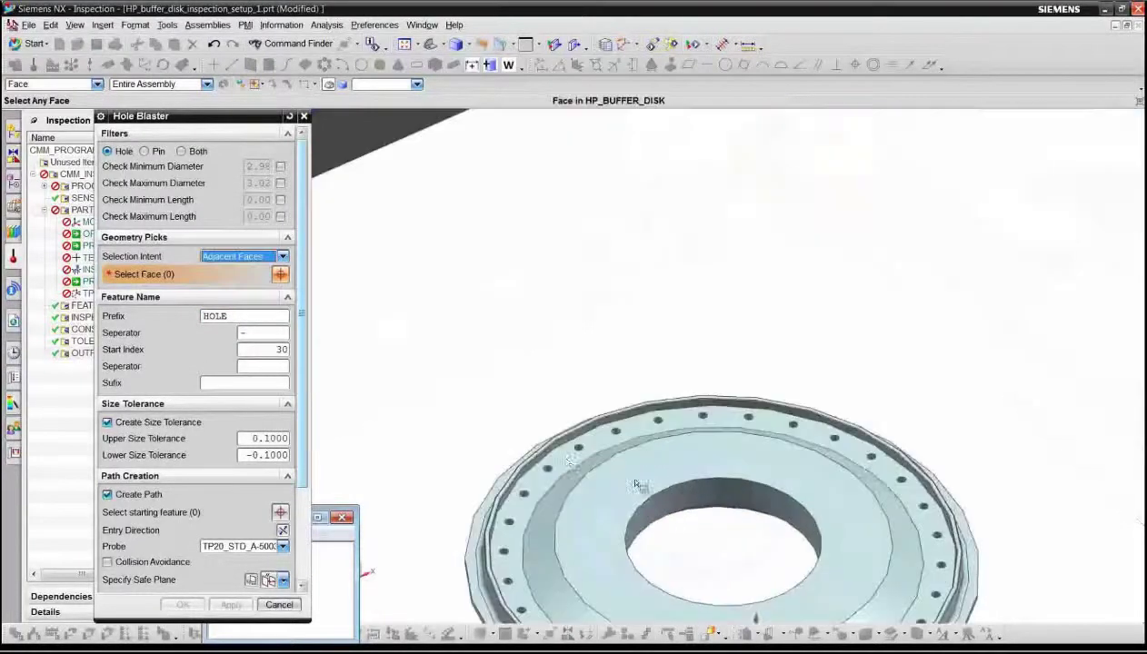
click(568, 464)
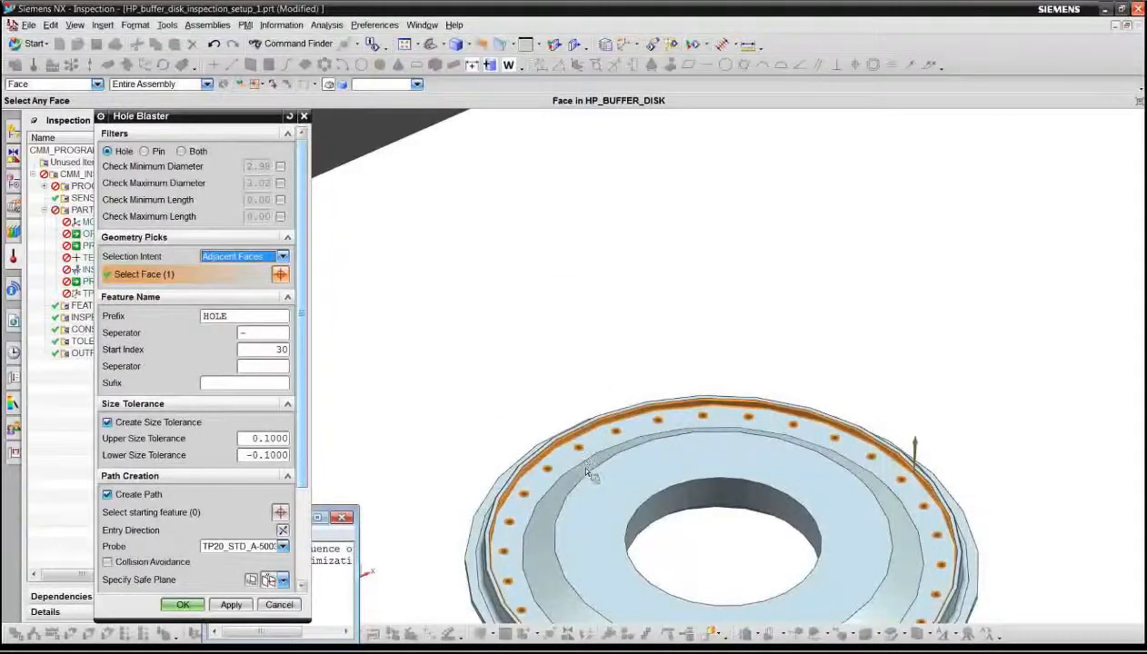
click(282, 257)
click(240, 289)
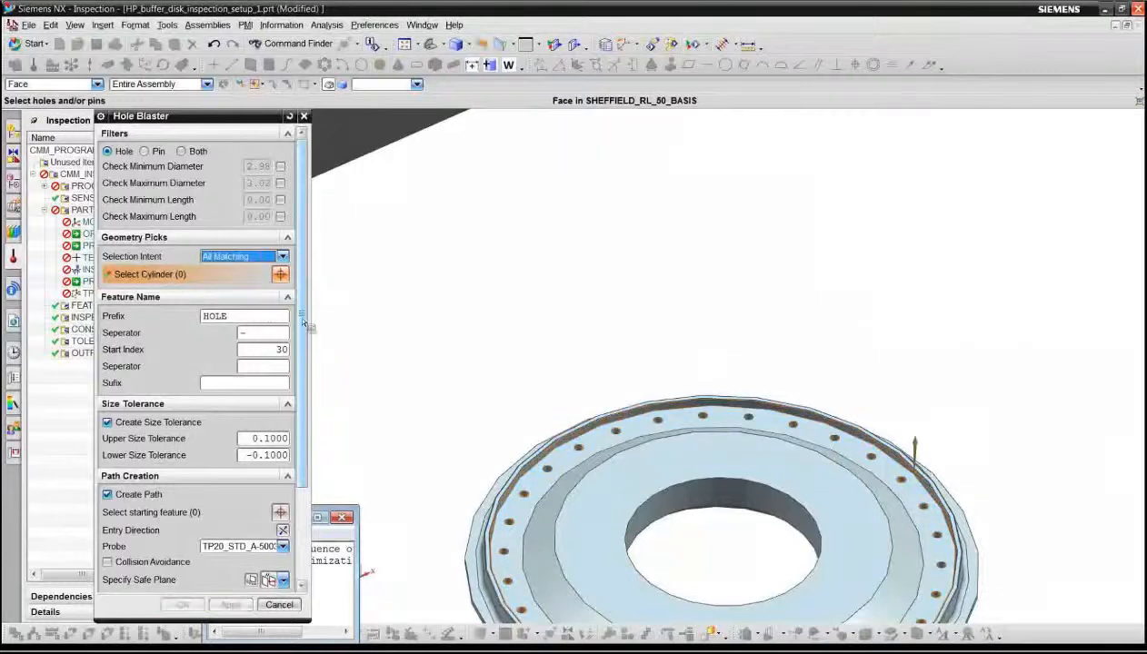
scroll(632, 435, up, 2)
click(634, 434)
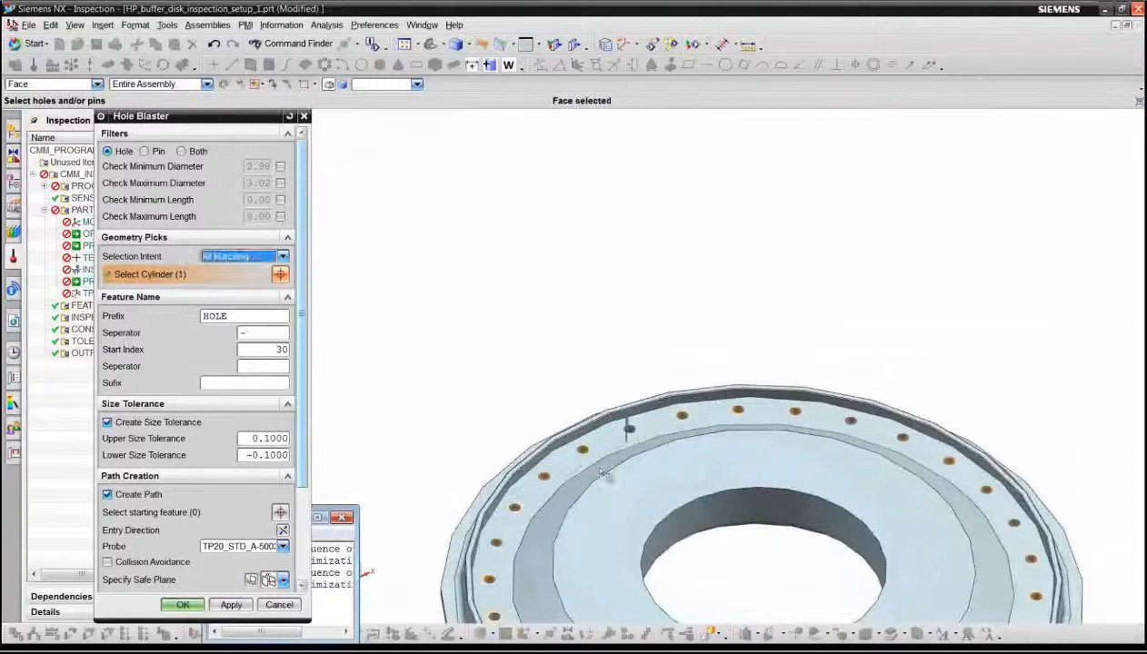
shift+middle_drag(599, 472, 578, 329)
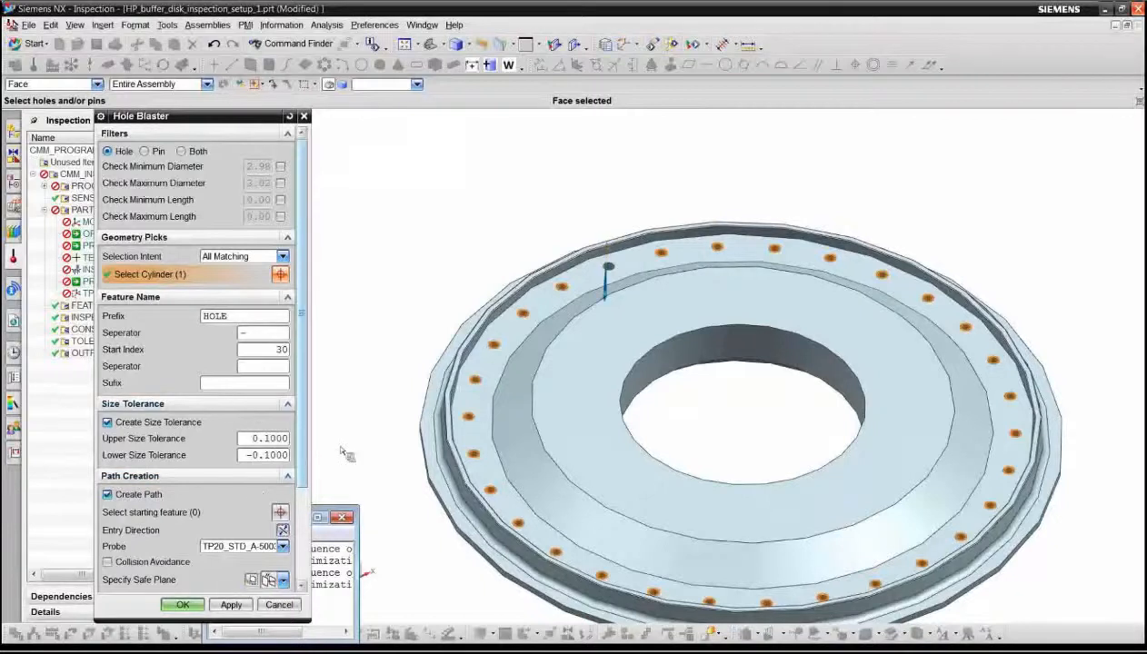
Set the hole Start Index to 1 and create the hole inspection features with paths.
double_click(281, 350)
text(1)
key(Tab)
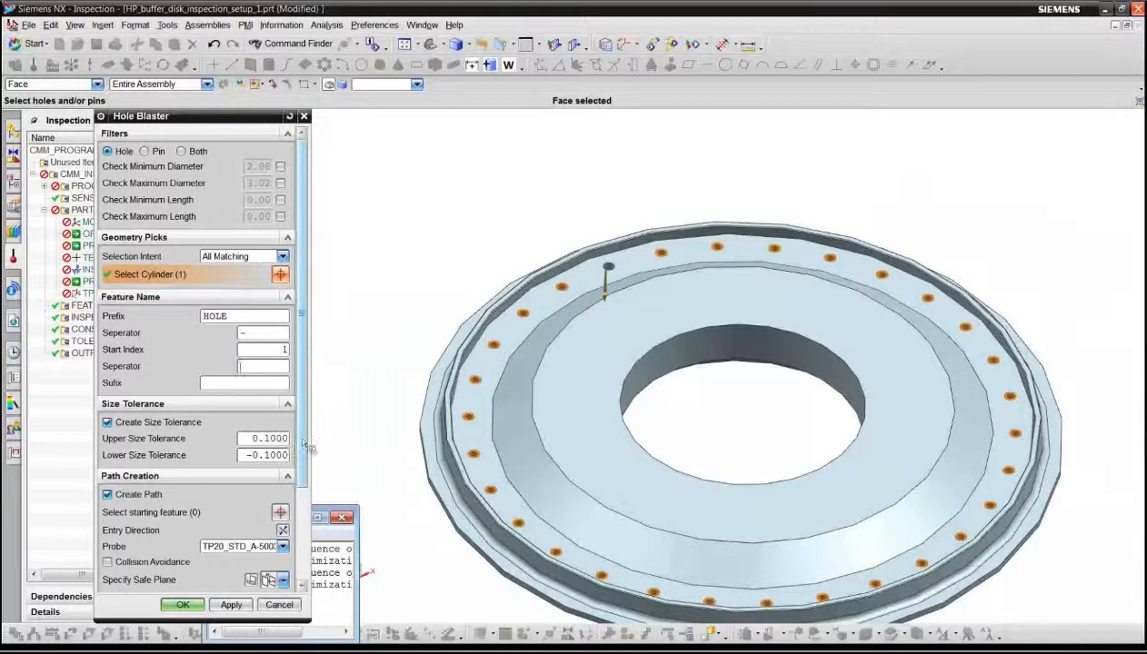
scroll(300, 454, down, 2)
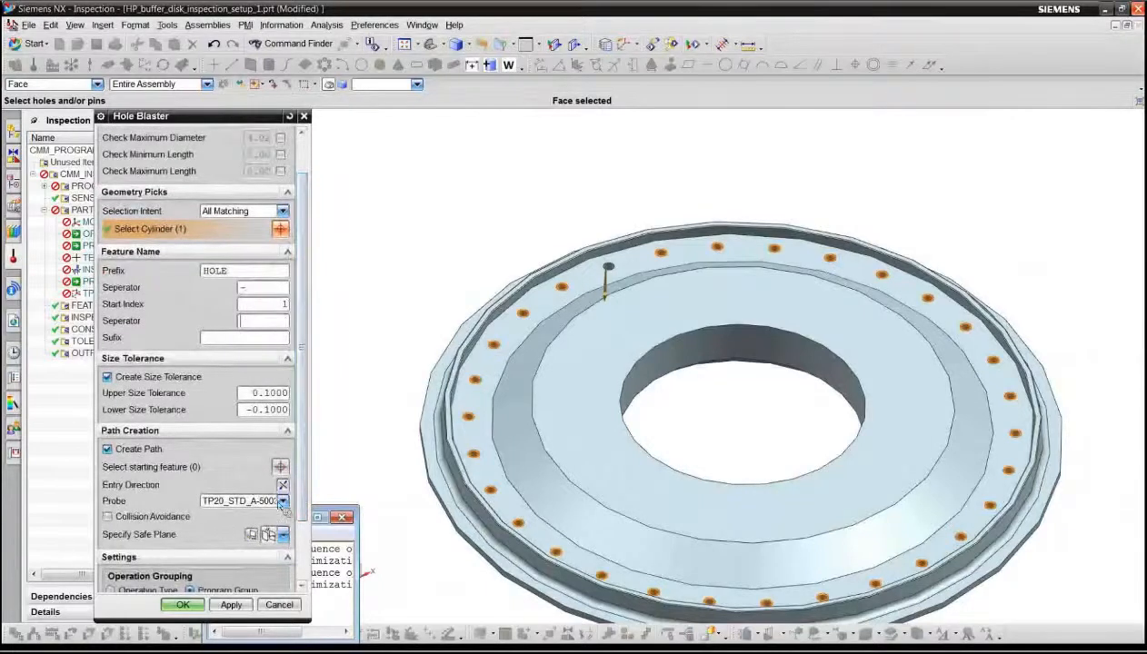
scroll(300, 509, down, 1)
scroll(304, 523, down, 1)
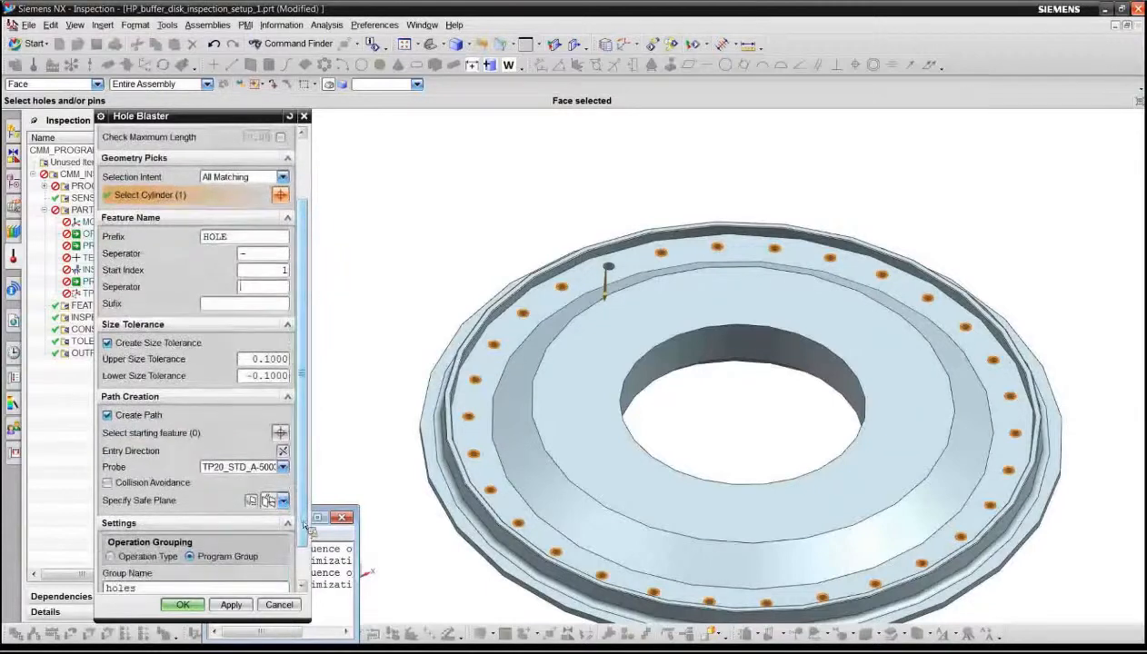
scroll(303, 525, down, 1)
scroll(304, 525, down, 1)
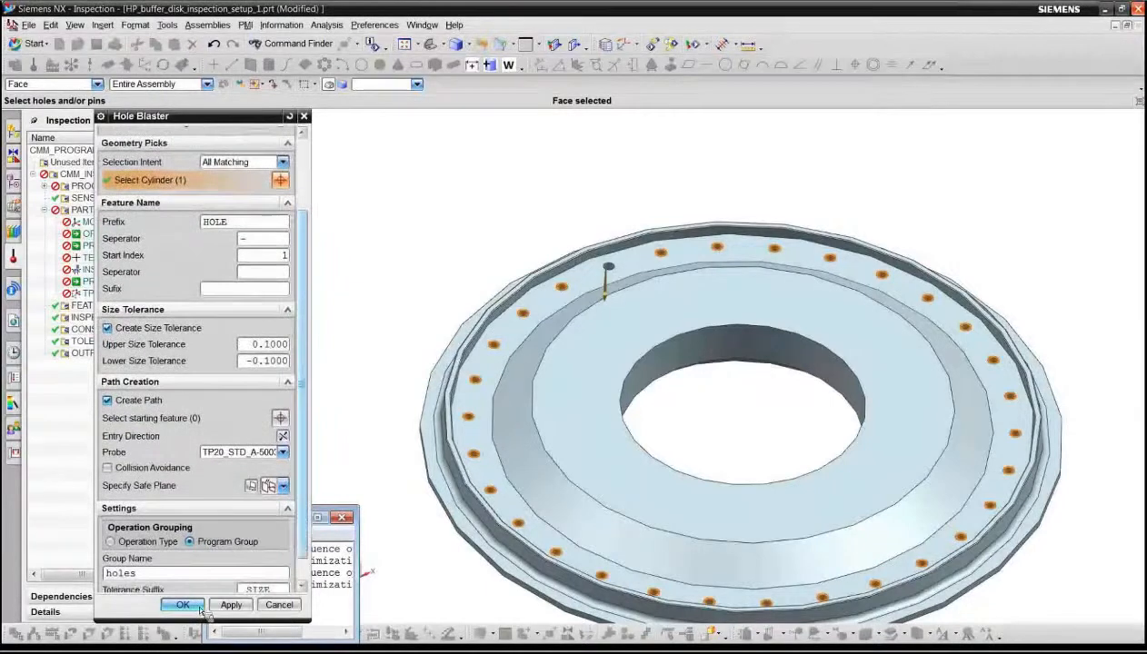
click(185, 605)
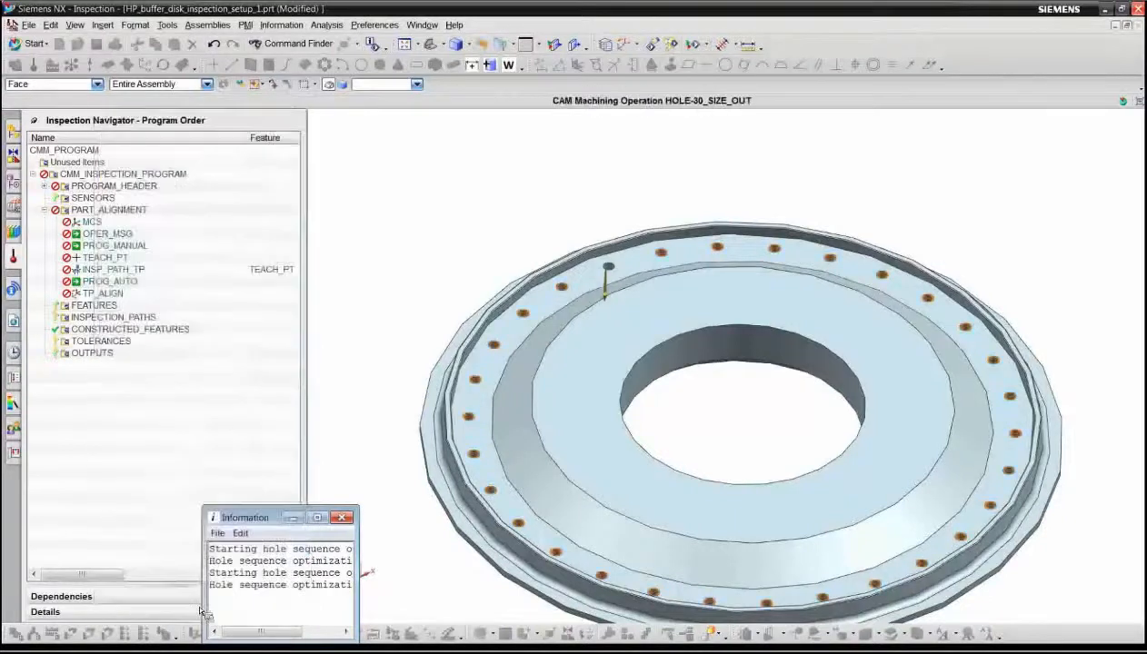
Close the information window, select HOLE-1 through HOLE-30 to show paths, then collapse HOLES and select INSPECTION_PATHS.
click(43, 364)
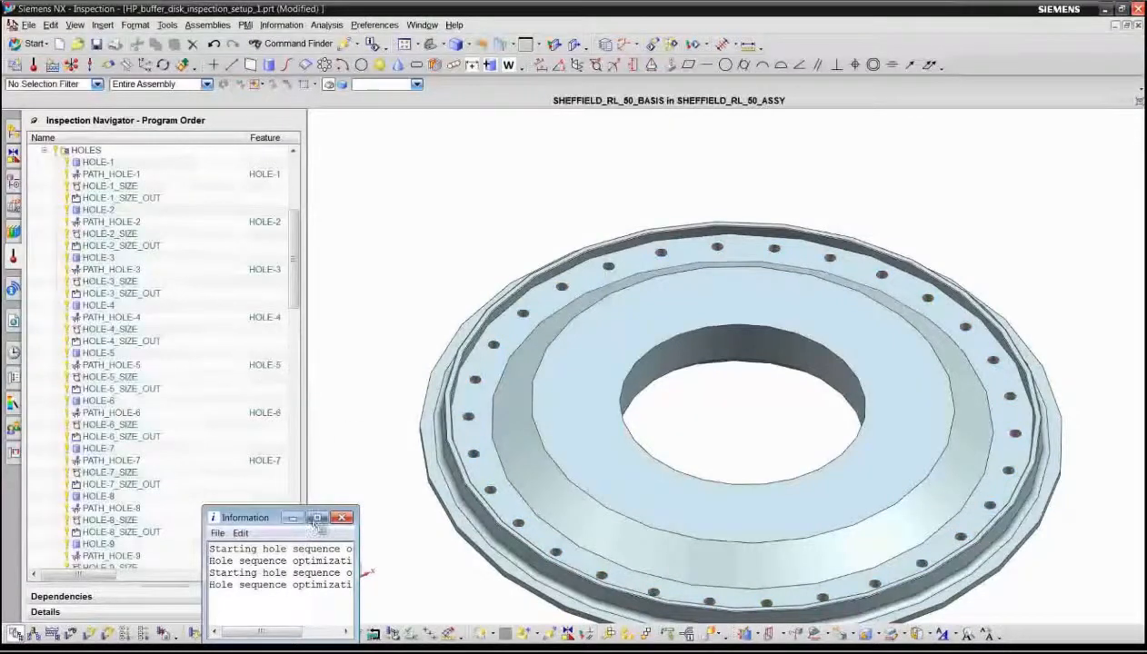
click(344, 518)
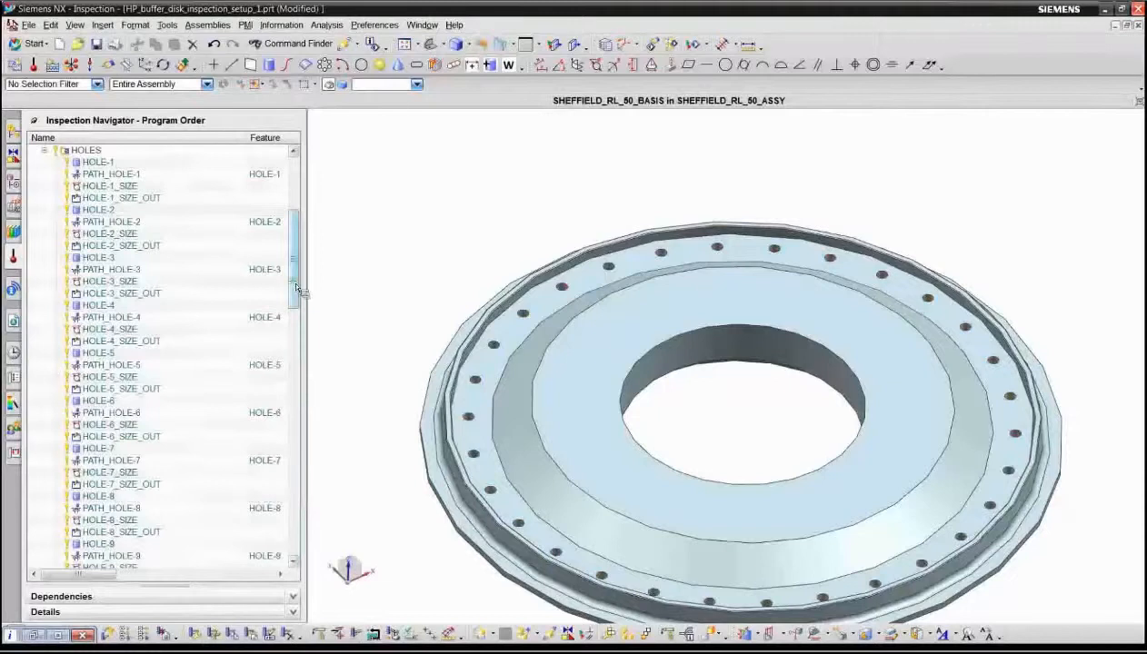
scroll(182, 273, up, 3)
click(98, 234)
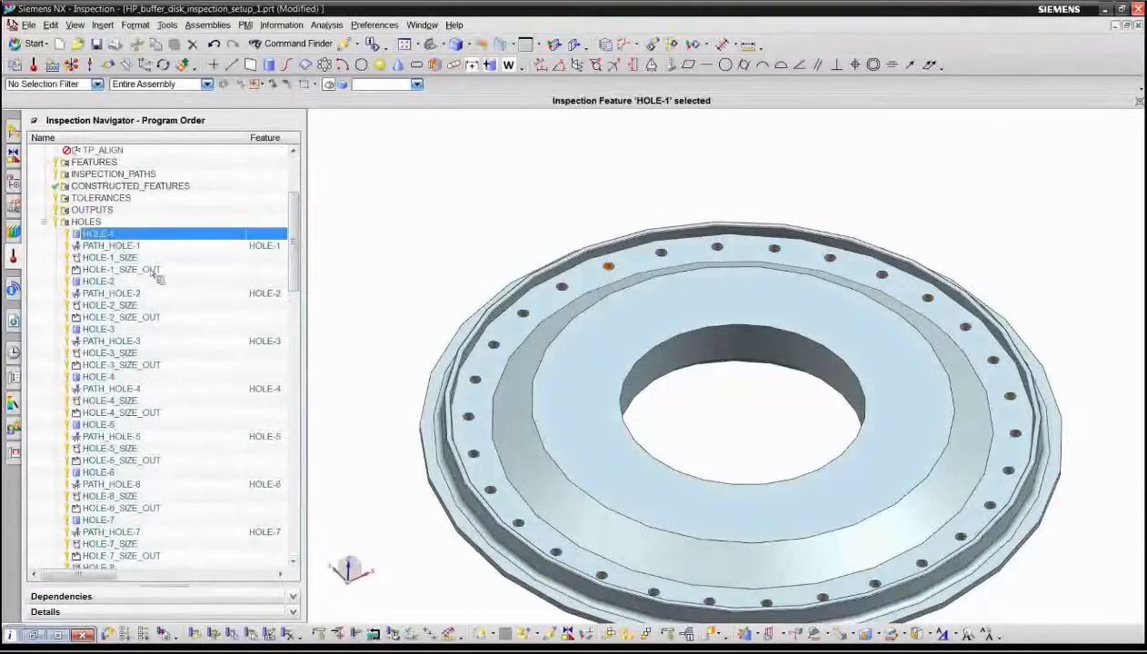
scroll(147, 339, down, 4)
scroll(148, 339, down, 4)
scroll(155, 363, down, 4)
scroll(163, 409, down, 3)
scroll(178, 464, down, 4)
scroll(178, 463, down, 3)
scroll(168, 500, down, 4)
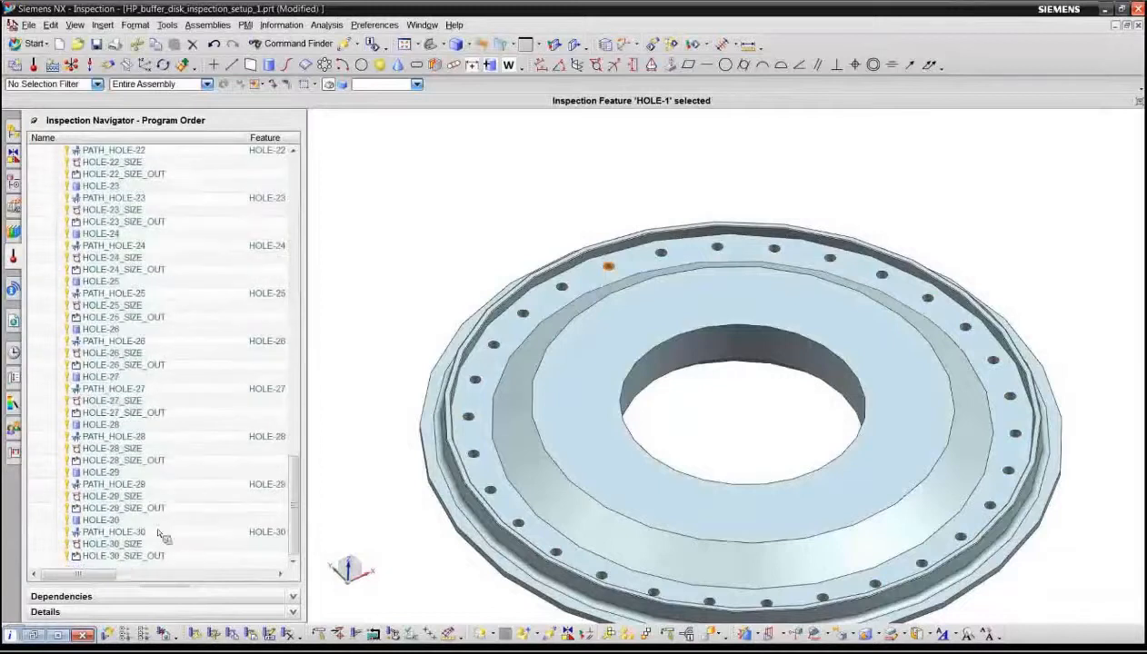
shift+click(127, 556)
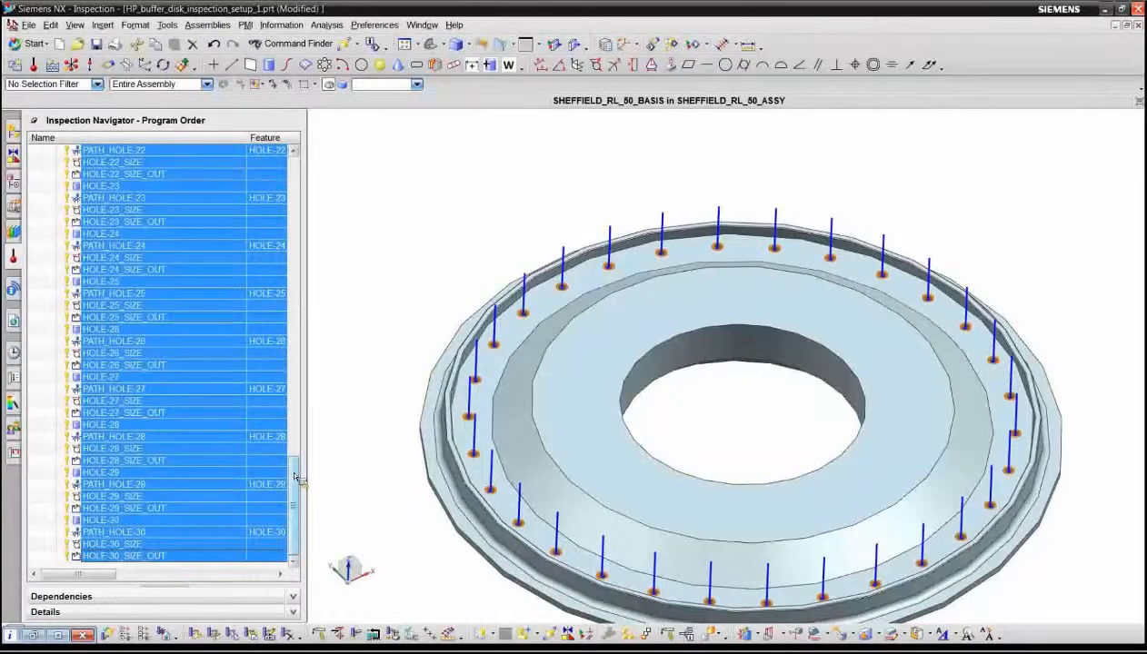
drag(296, 475, 296, 154)
click(43, 313)
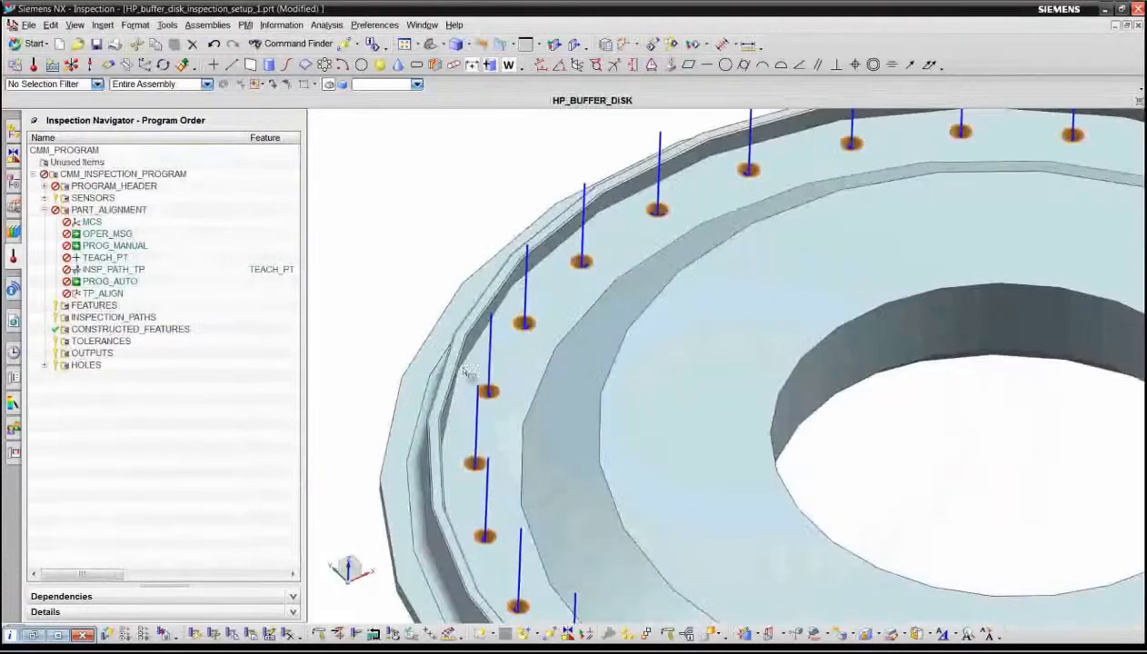
click(93, 317)
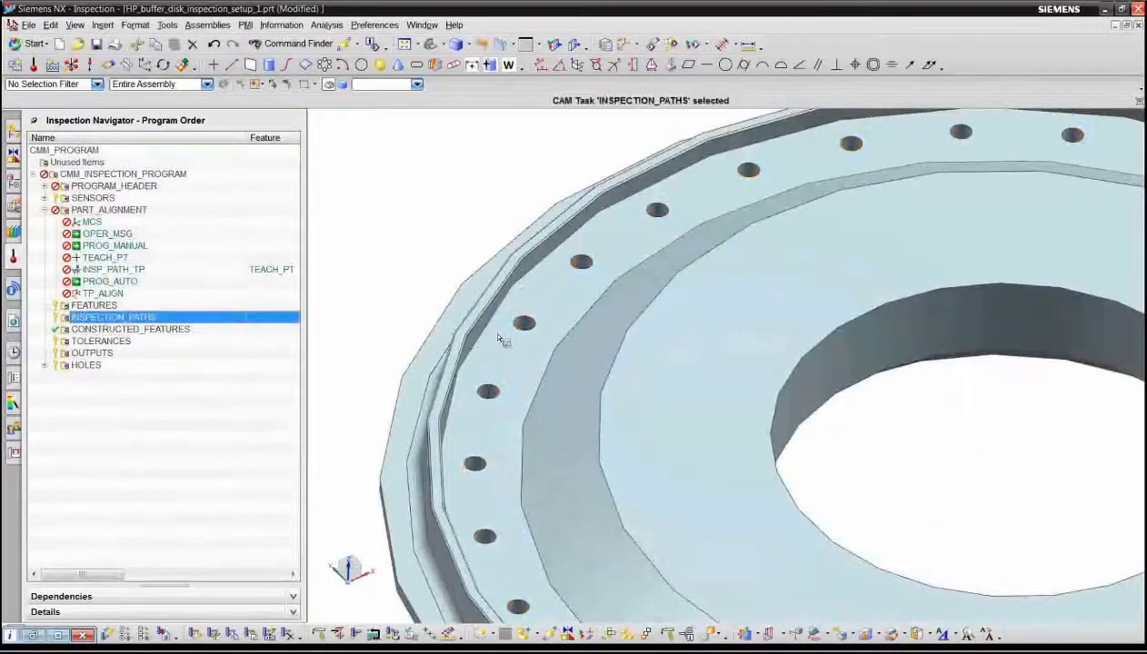
In Thickness Measurement, pick the disk's first and second side faces.
click(489, 64)
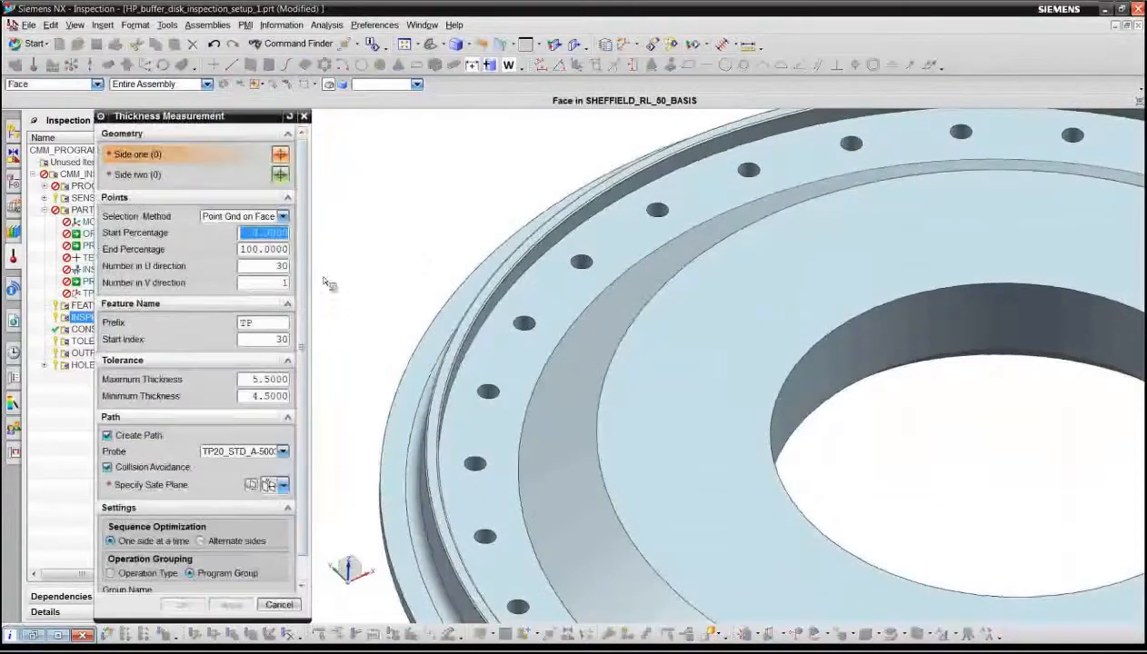
click(475, 321)
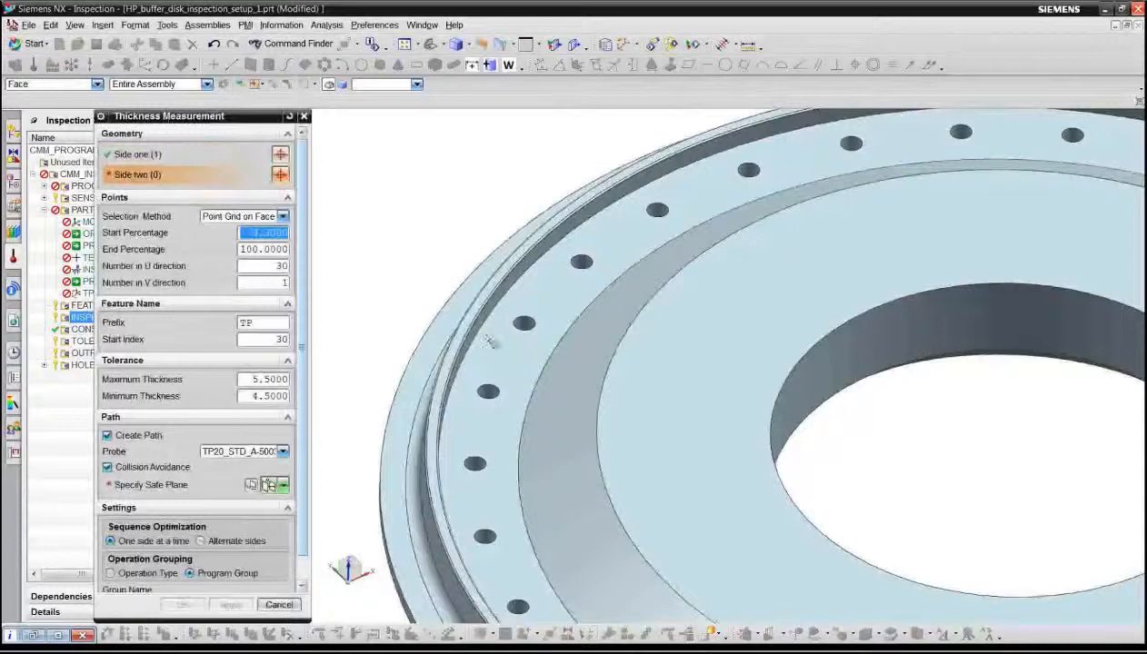
middle_drag(498, 356, 516, 356)
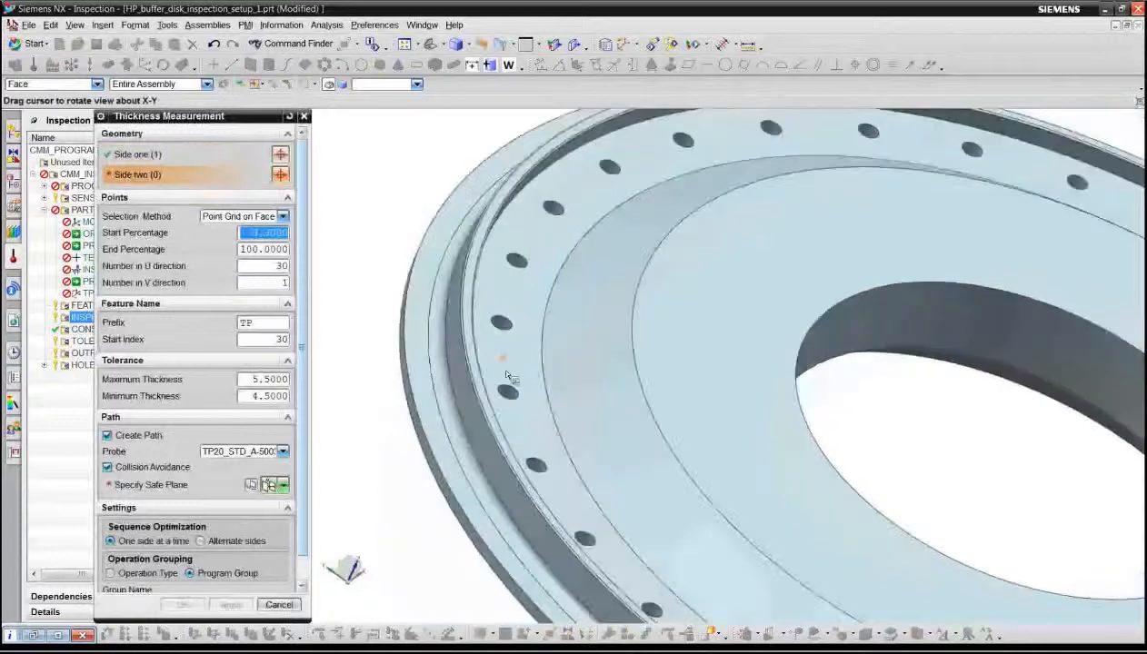
click(470, 397)
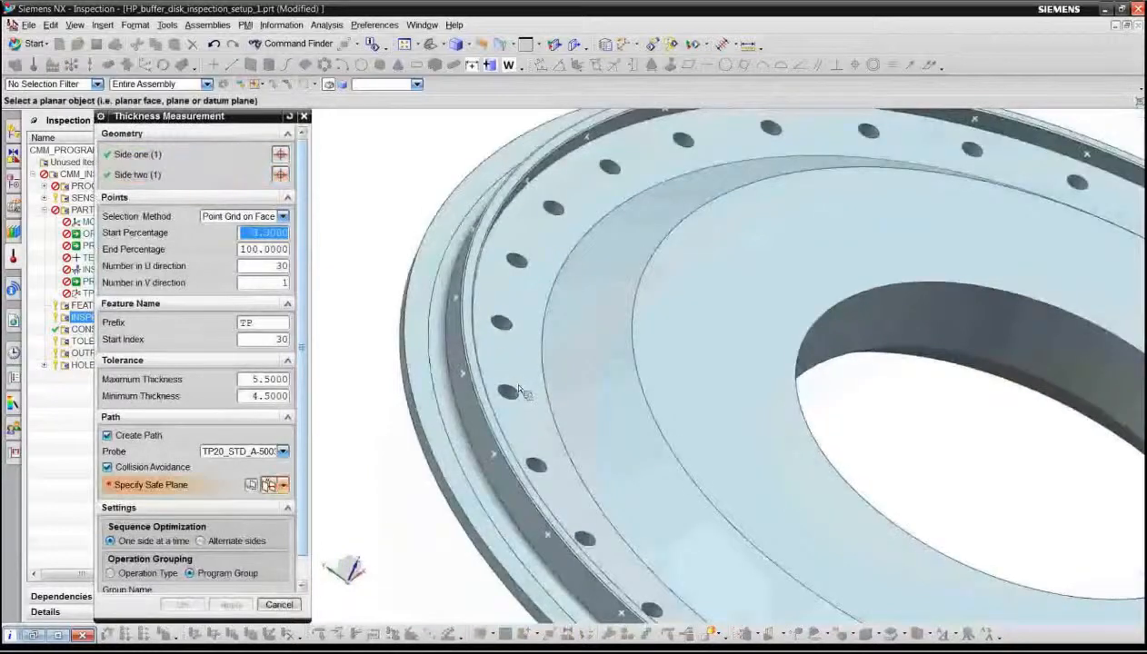
mouse_move(511, 379)
middle_down()
mouse_move(491, 380)
mouse_move(498, 391)
mouse_move(526, 374)
middle_up()
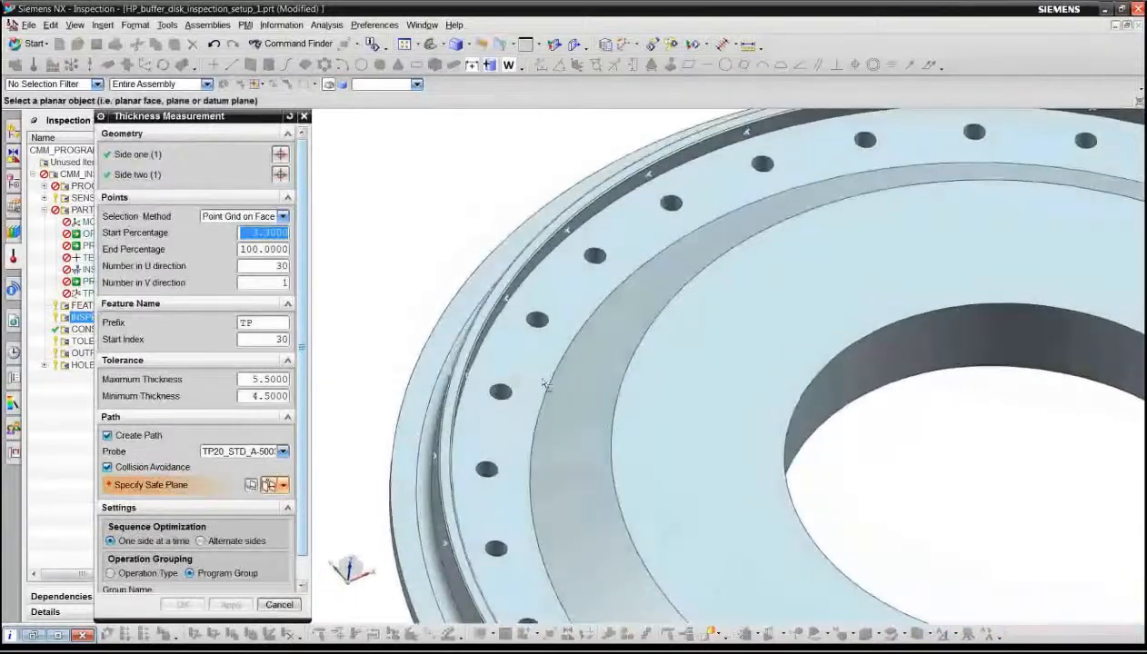
key(ctrl+f)
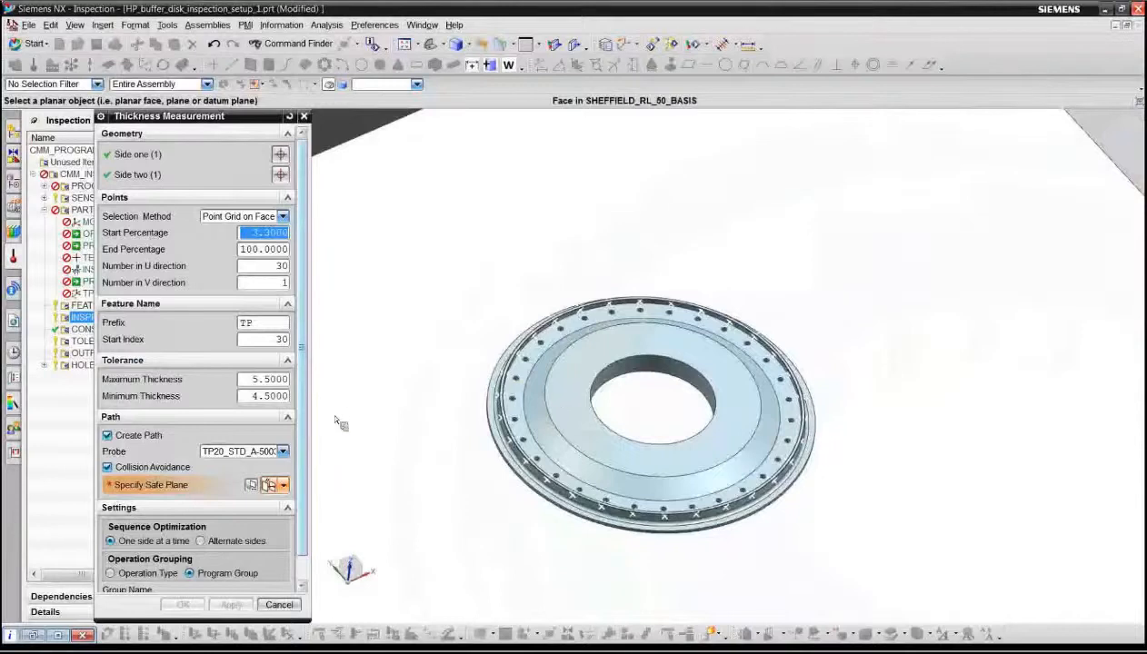
Set the thickness Start Index to 1, use the disk's top face as safe plane, and confirm.
click(270, 339)
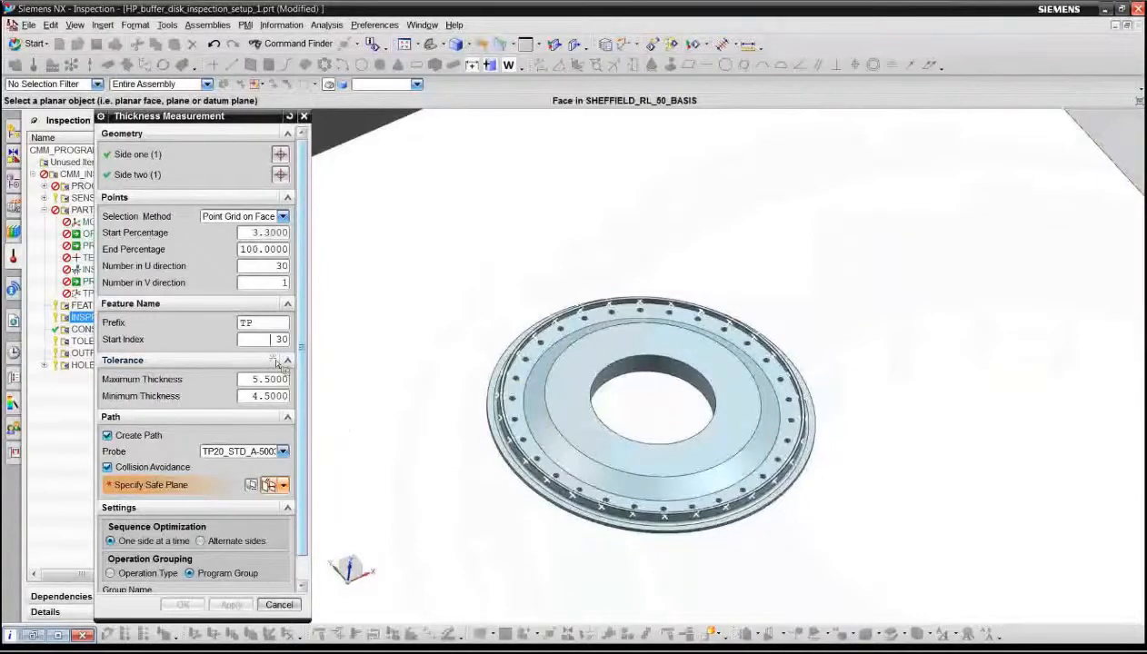
double_click(271, 339)
text(1)
key(Tab)
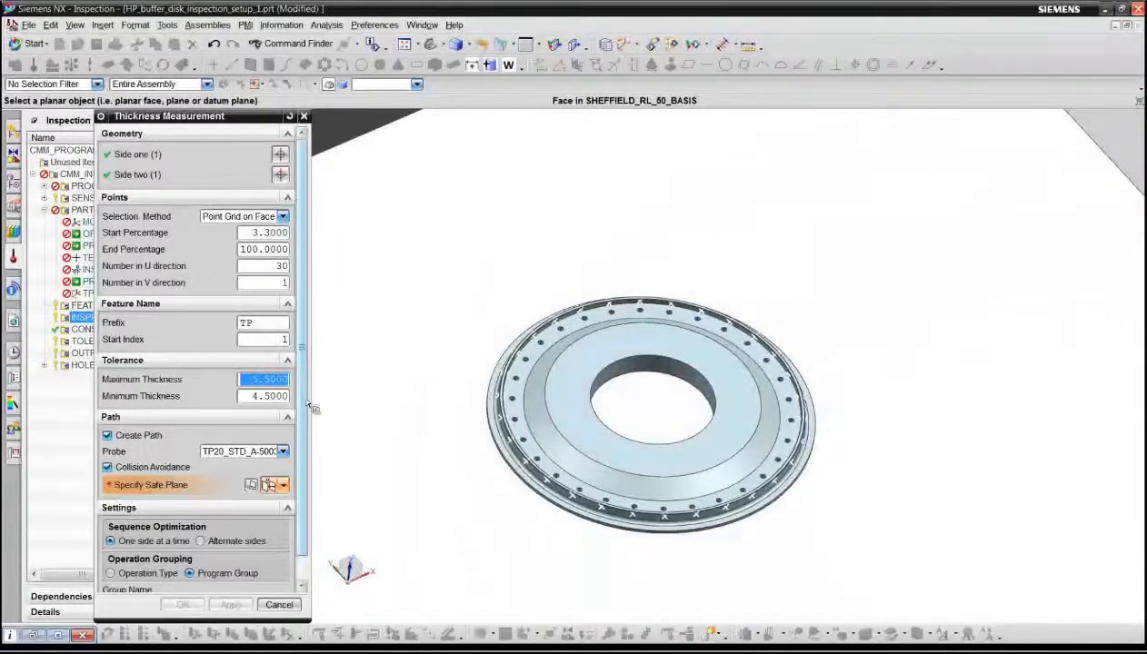
scroll(300, 419, down, 1)
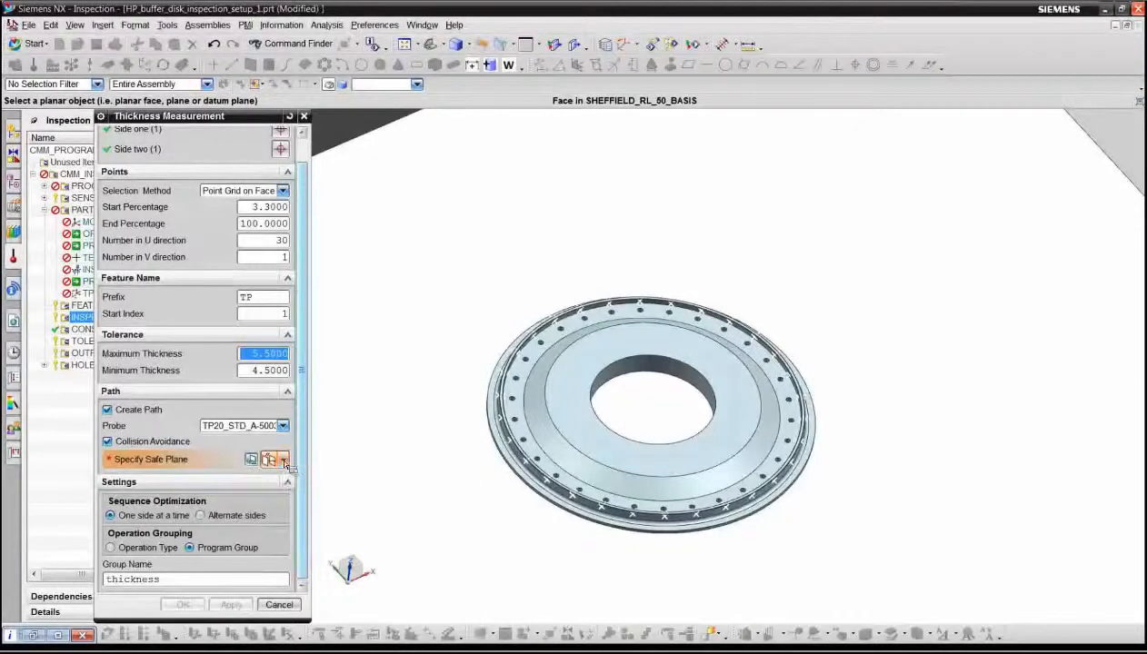
click(584, 421)
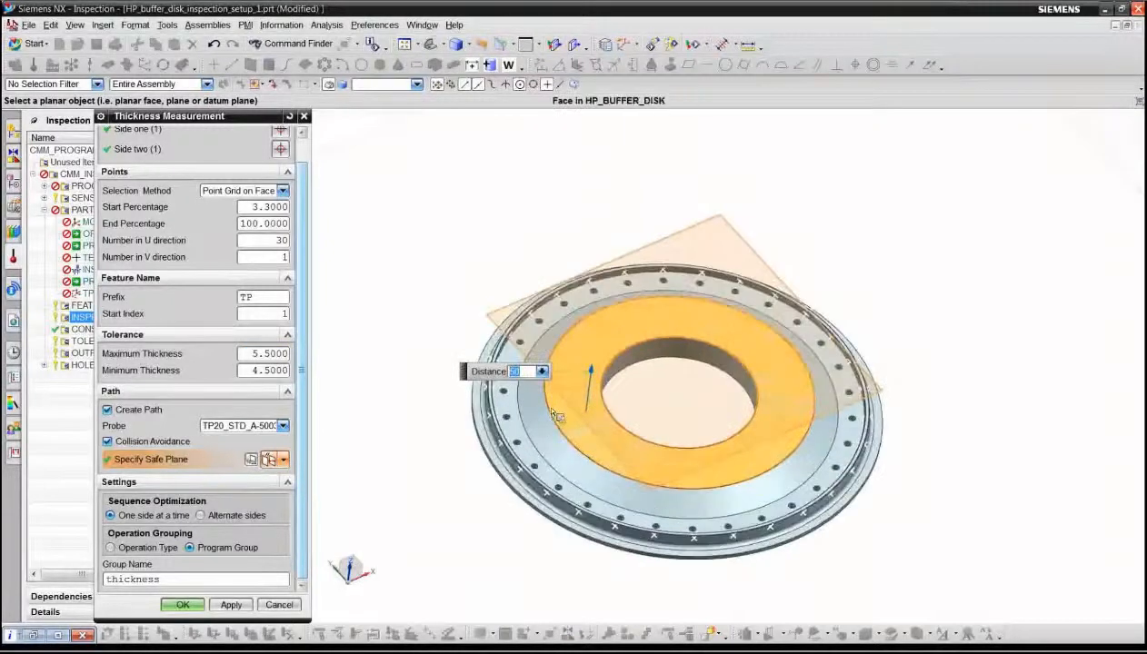
middle_click(284, 538)
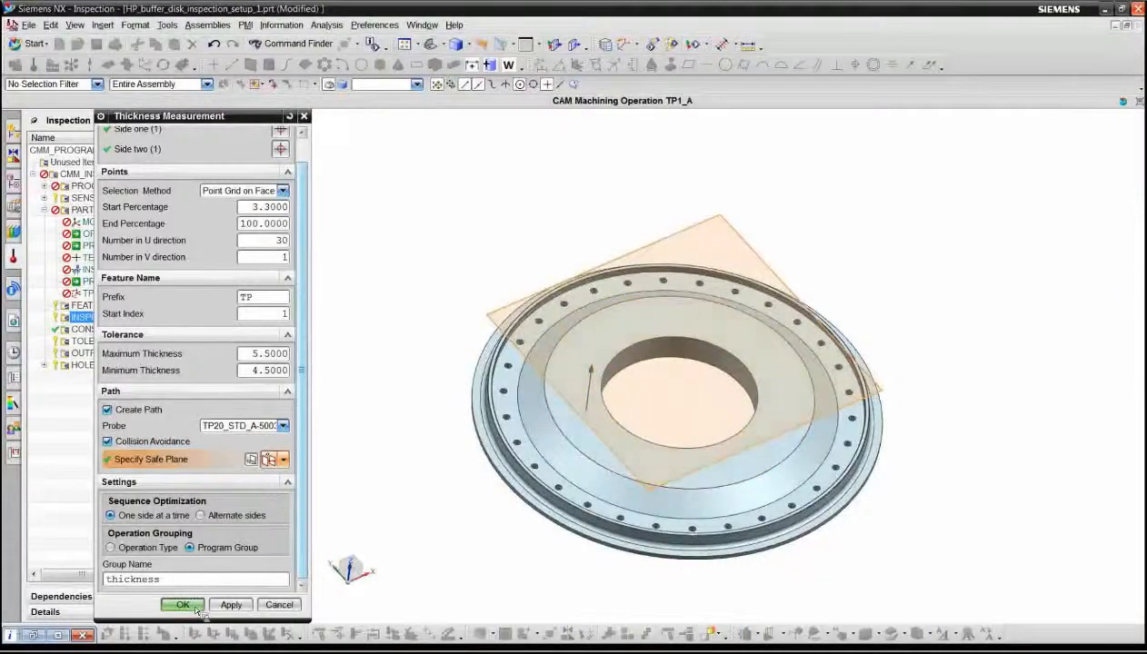
click(183, 605)
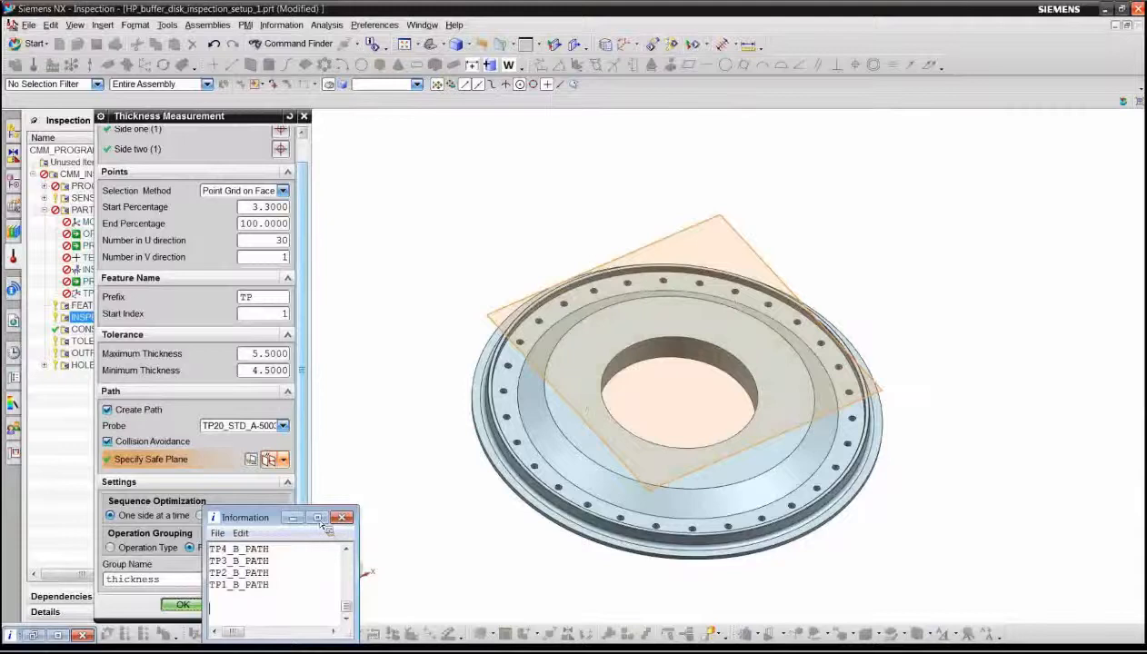
Finish the Thickness Measurement dialog to generate the THICKNESS group of TP features and paths.
middle_click(325, 530)
Select all thickness features from TP1_A to TP1_OUT to display their probing paths and vectors.
click(45, 378)
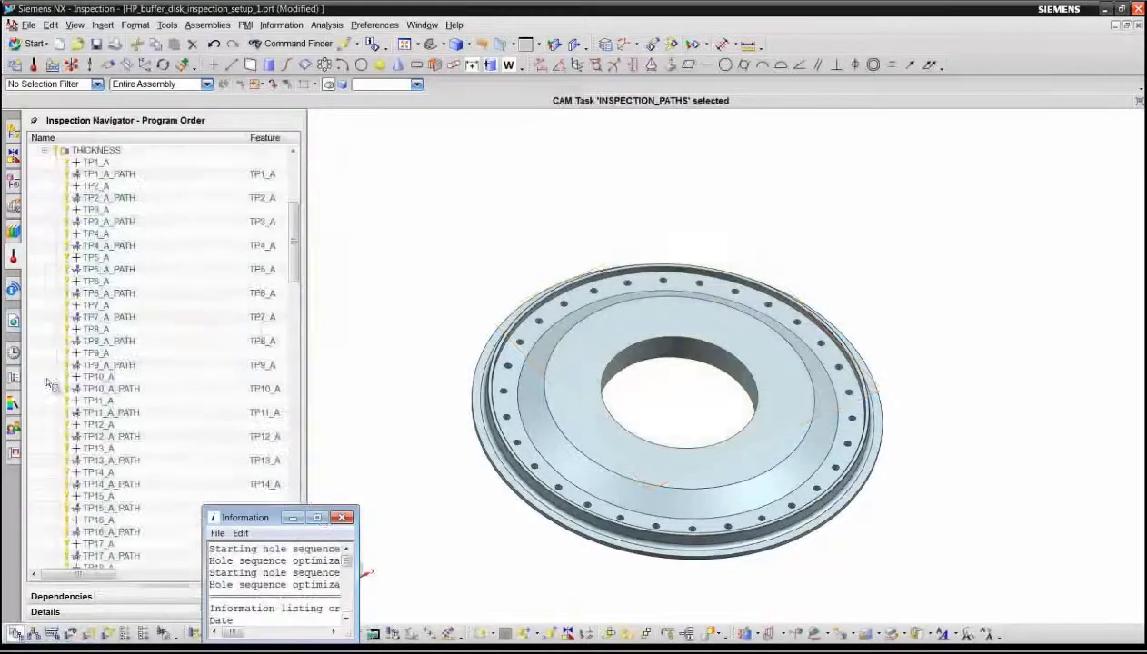
mouse_move(293, 278)
mouse_down()
mouse_move(293, 264)
mouse_move(300, 323)
mouse_move(296, 195)
mouse_up()
click(95, 233)
scroll(179, 389, down, 15)
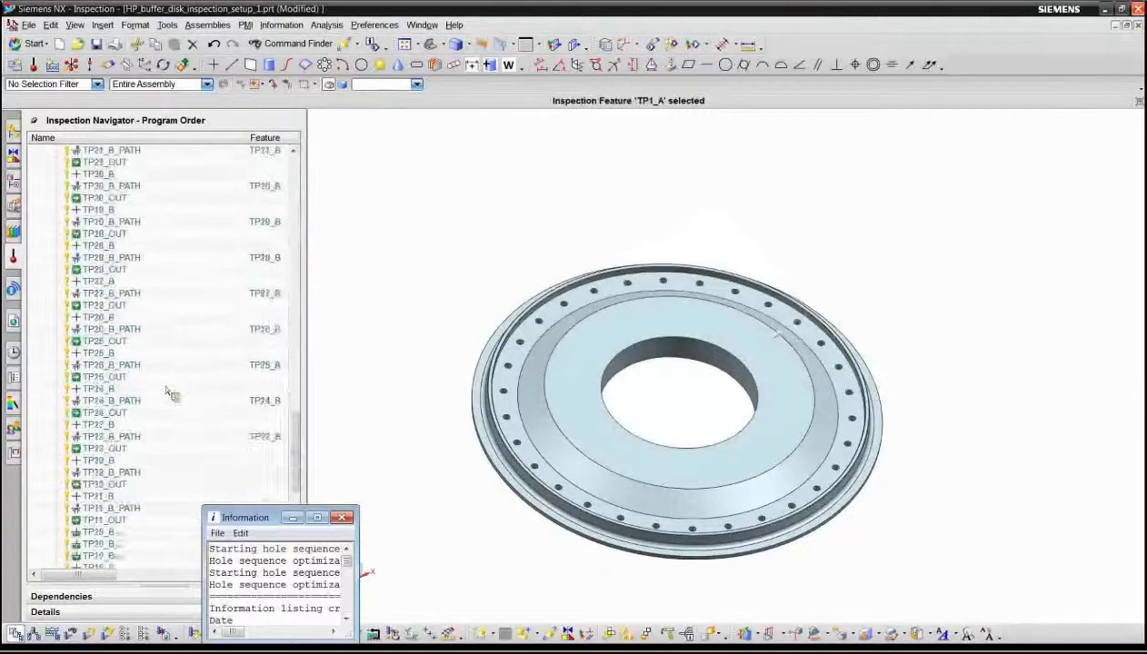
scroll(179, 389, down, 5)
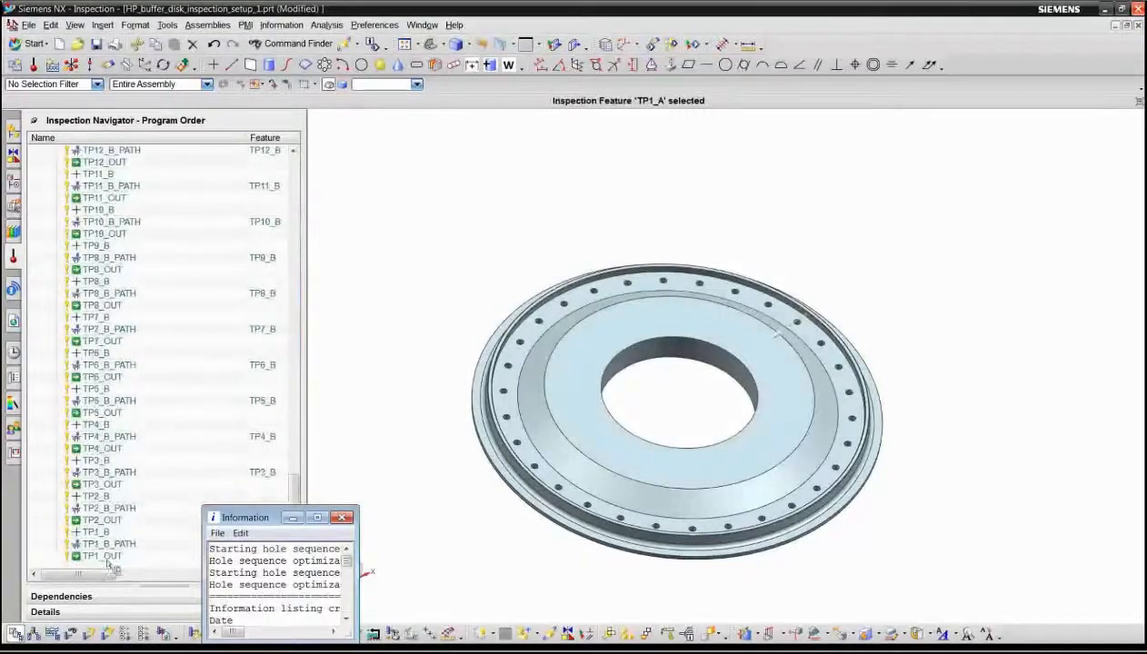
shift+click(102, 556)
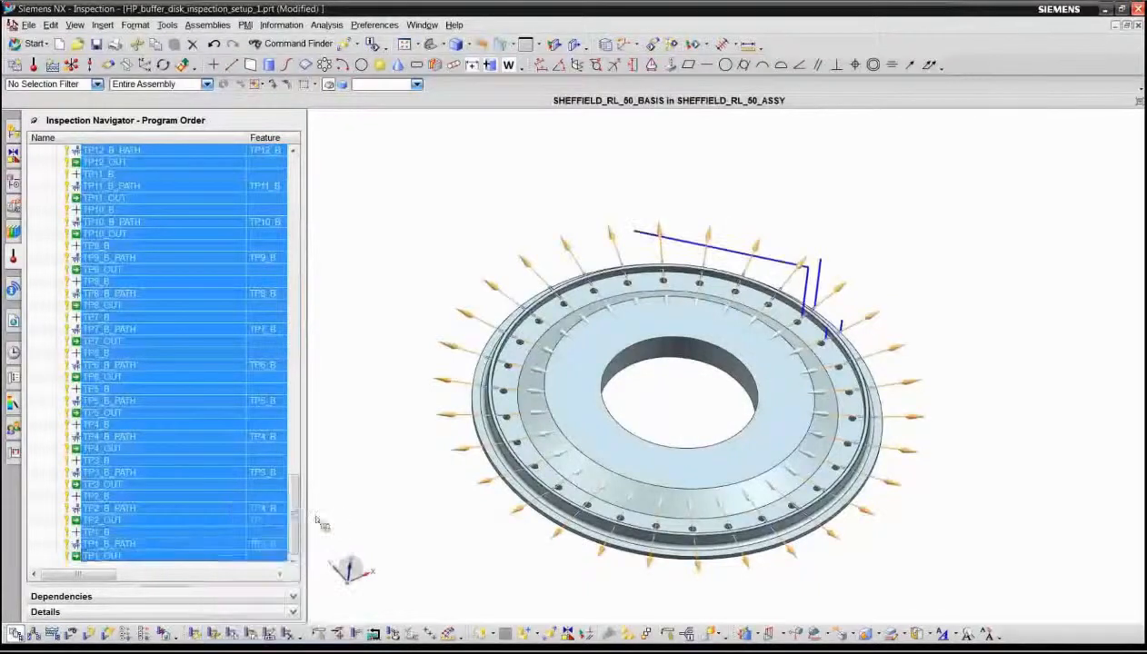
drag(294, 546, 284, 210)
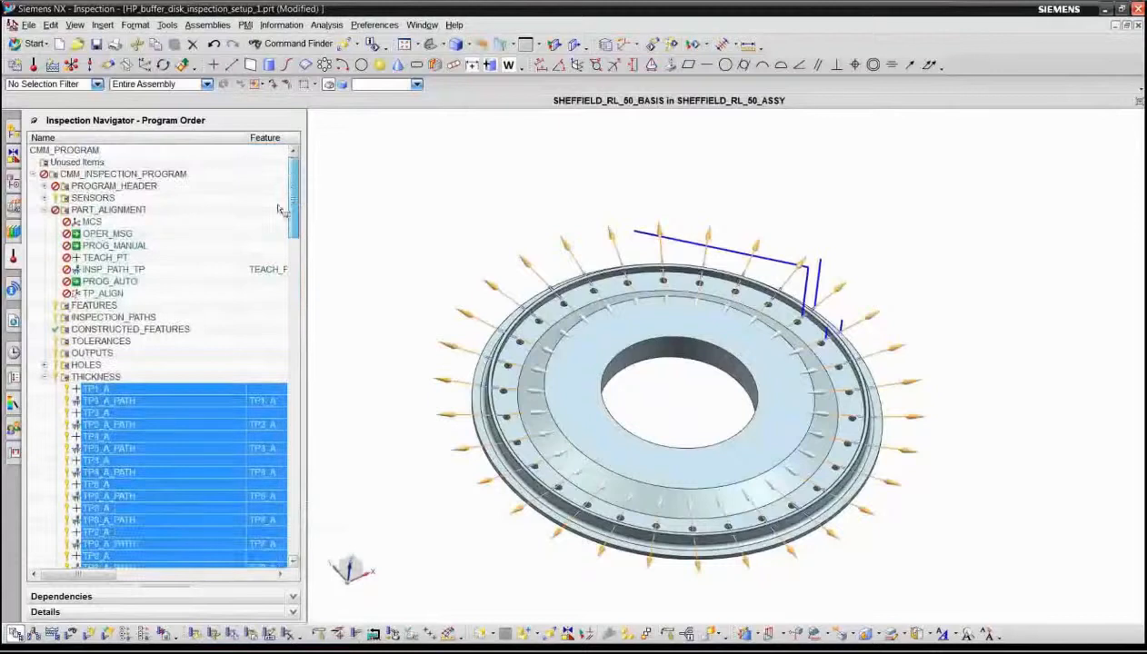
click(43, 376)
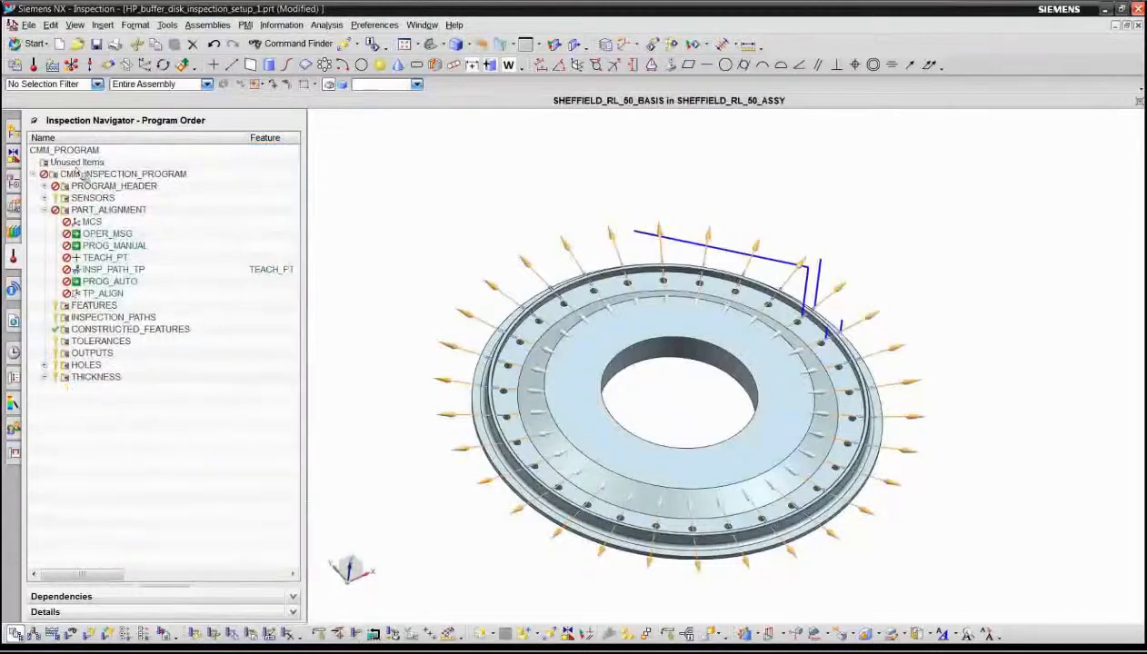
Run the probe simulation of CMM_INSPECTION_PROGRAM from the Simulation Control Panel, then close it.
click(81, 173)
right_click(82, 172)
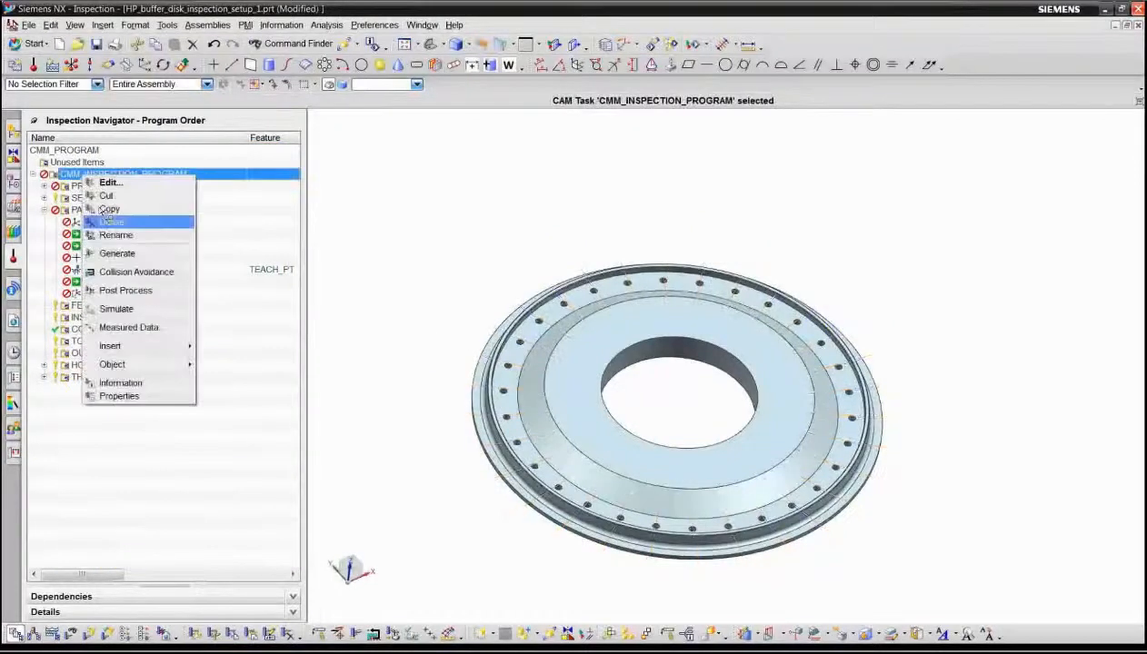
click(115, 308)
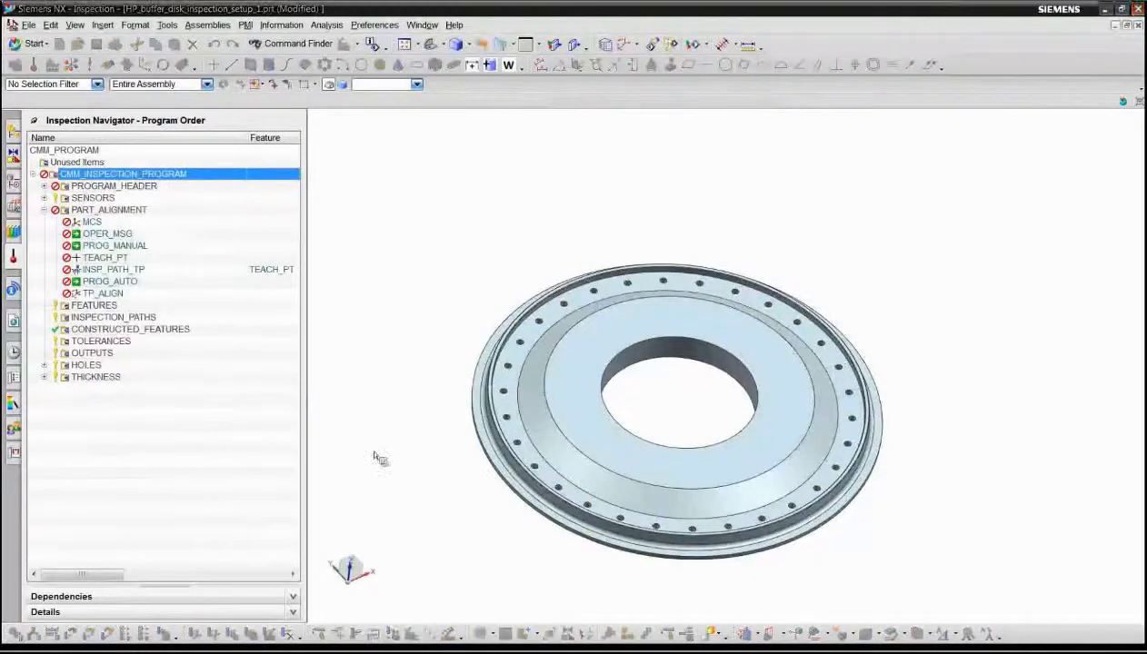
click(218, 568)
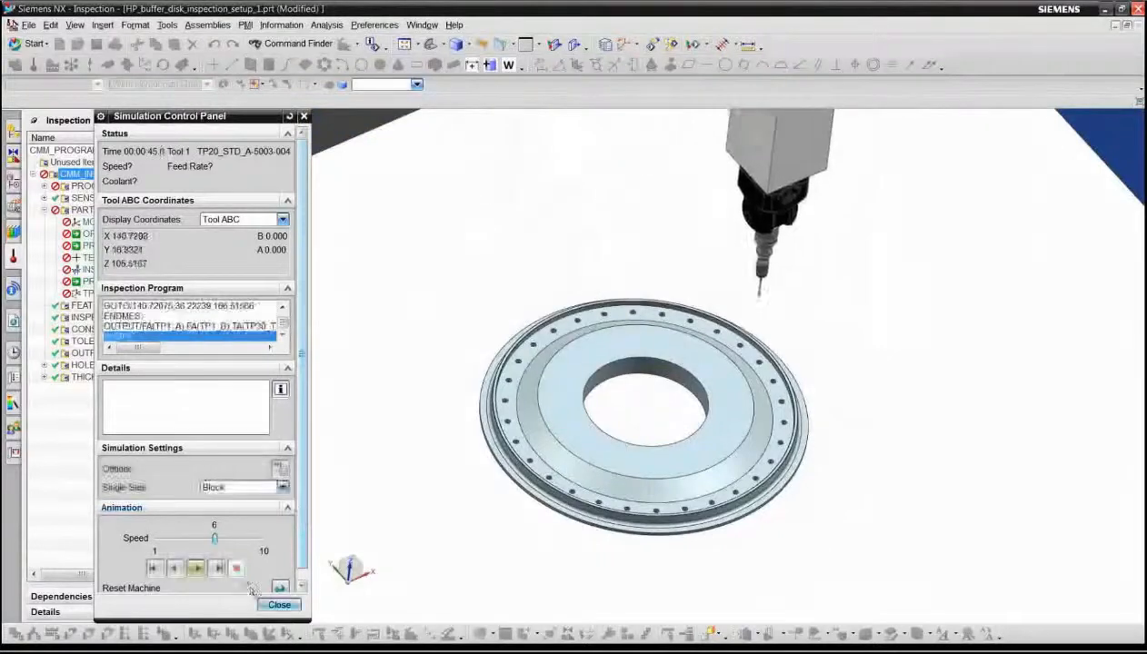
click(279, 605)
Post-process CMM_INSPECTION_PROGRAM with the DMIS postprocessor to generate the measurement listing.
right_click(127, 178)
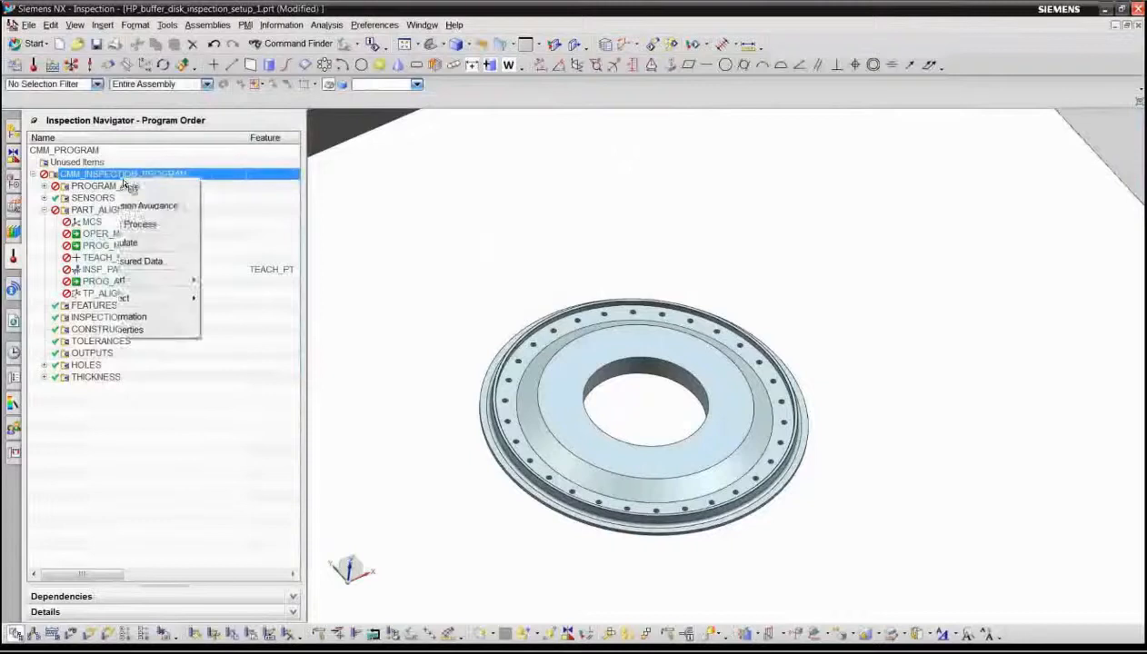
click(156, 294)
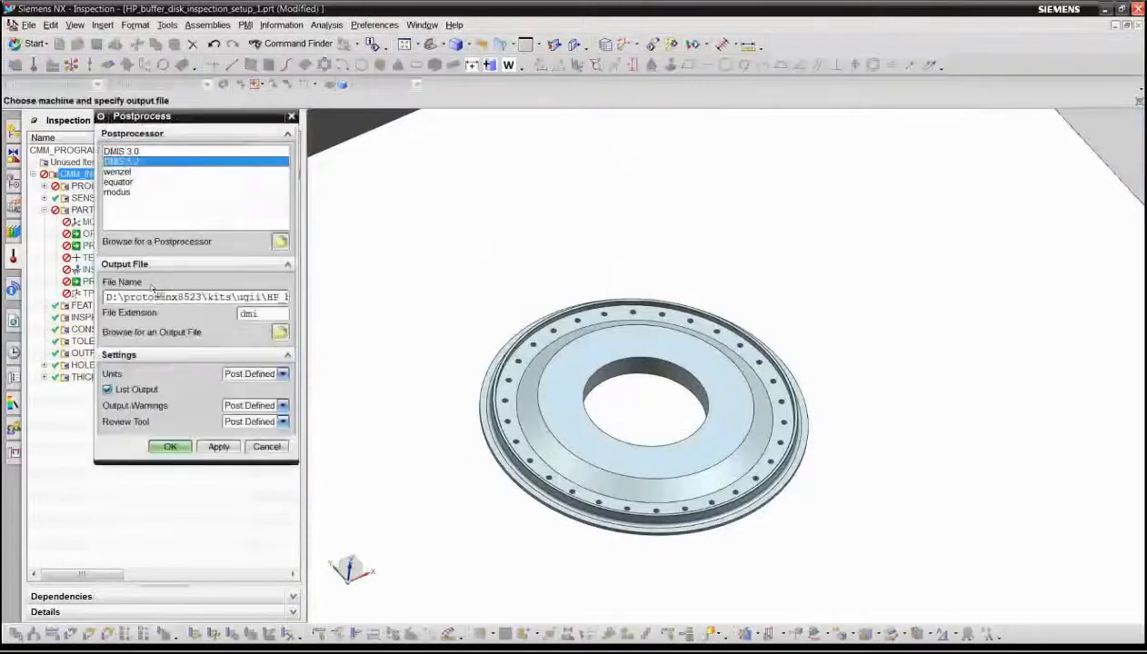
click(170, 447)
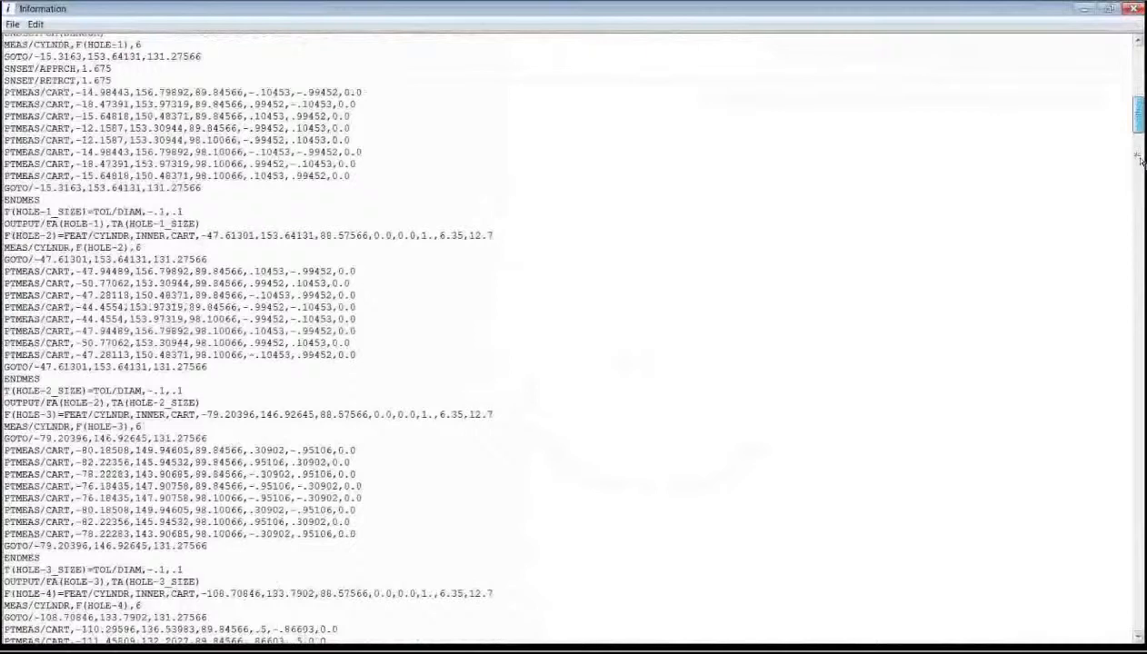
drag(1140, 159, 1138, 189)
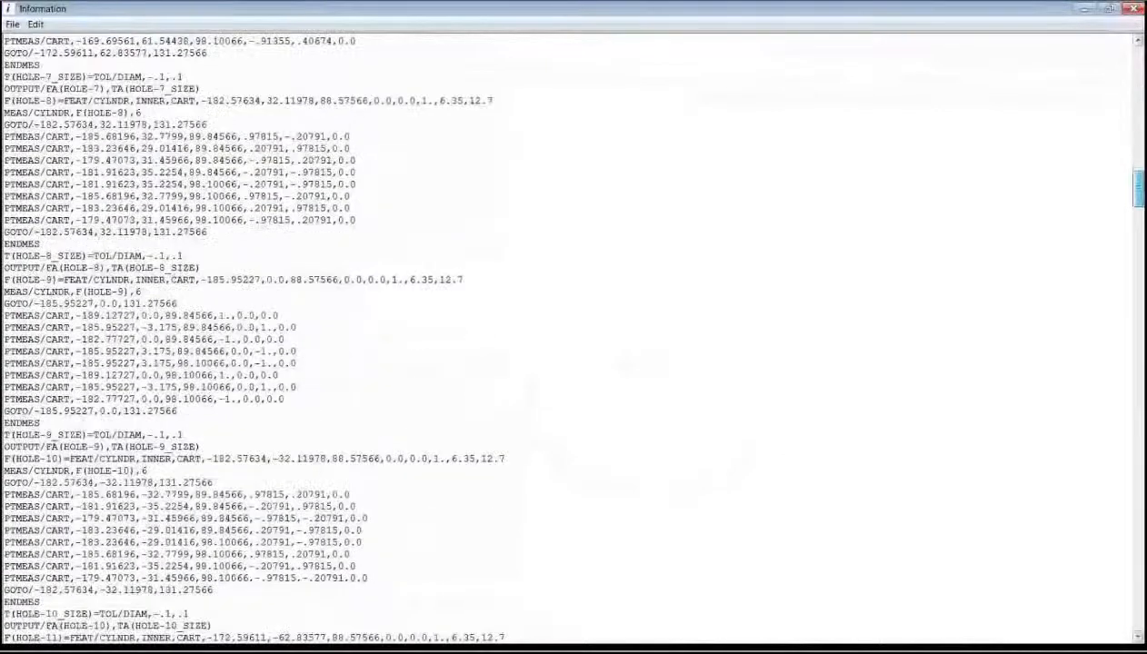